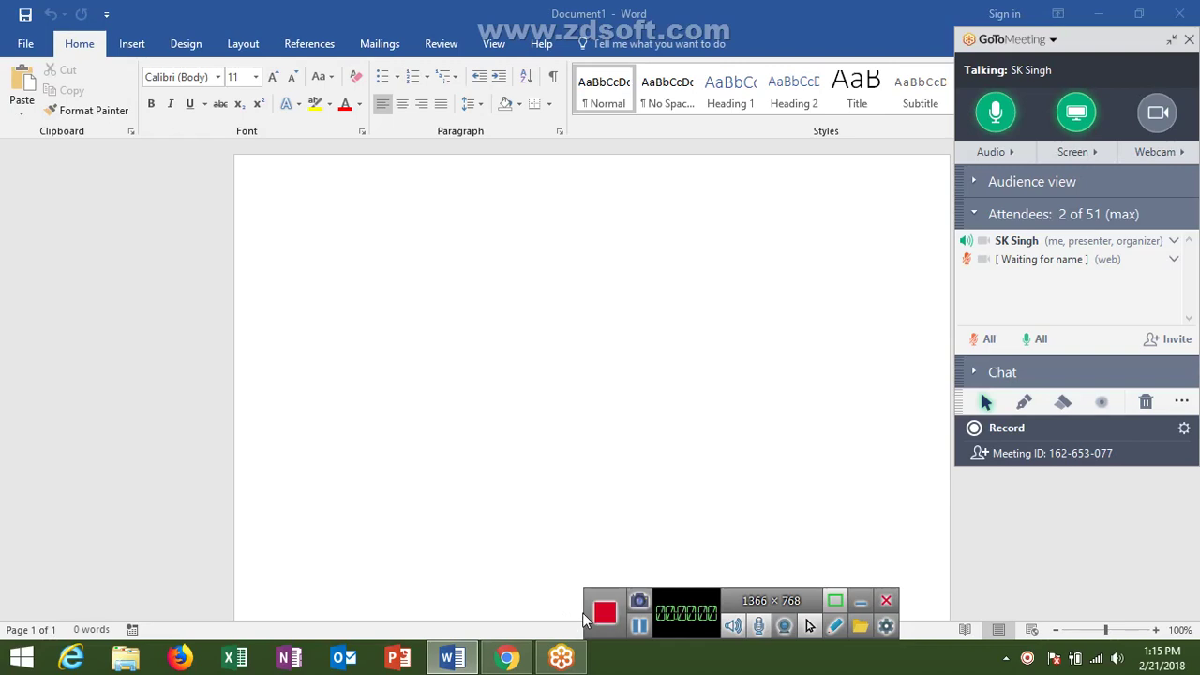
- Collapse the GoToMeeting panel and check the Insert and Design ribbons, ending on Insert
{"action": "left_click", "coordinate": [1171, 39]}
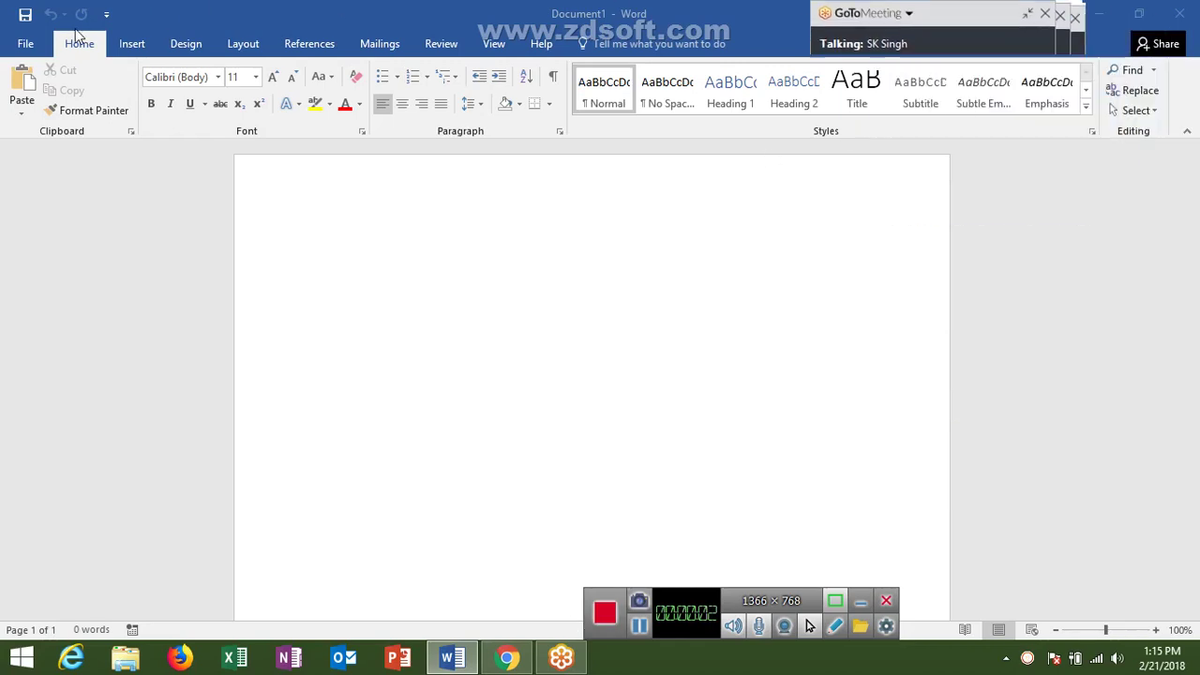
{"action": "left_click", "coordinate": [131, 44]}
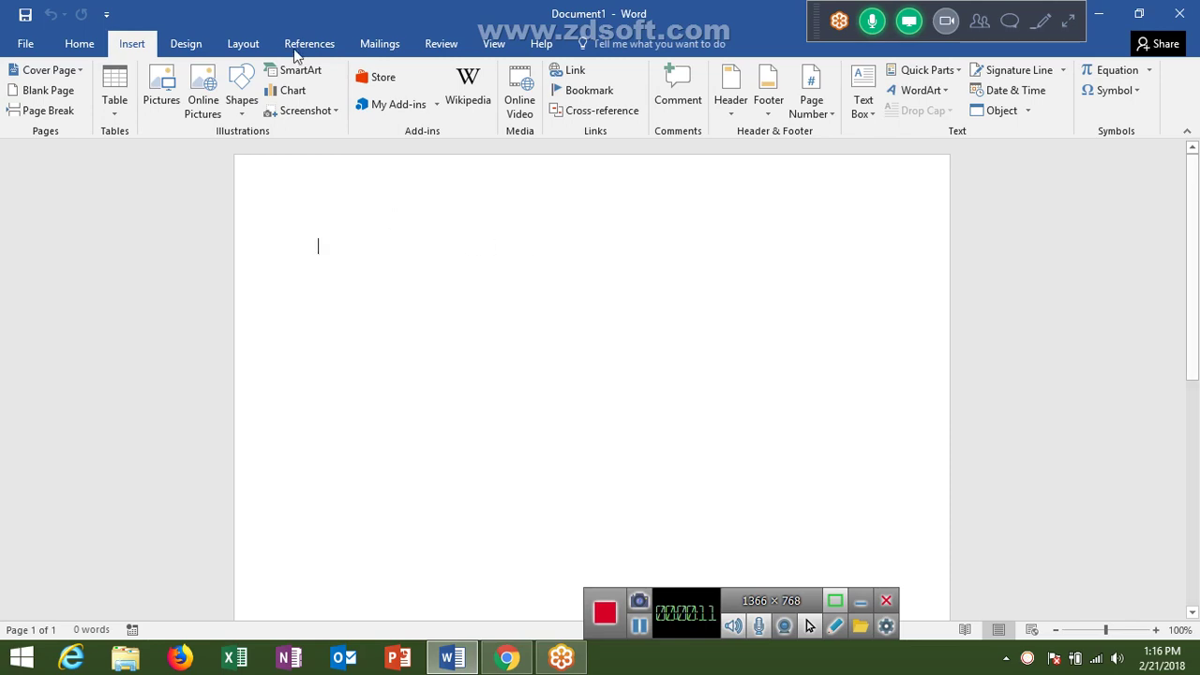
{"action": "left_click", "coordinate": [192, 47]}
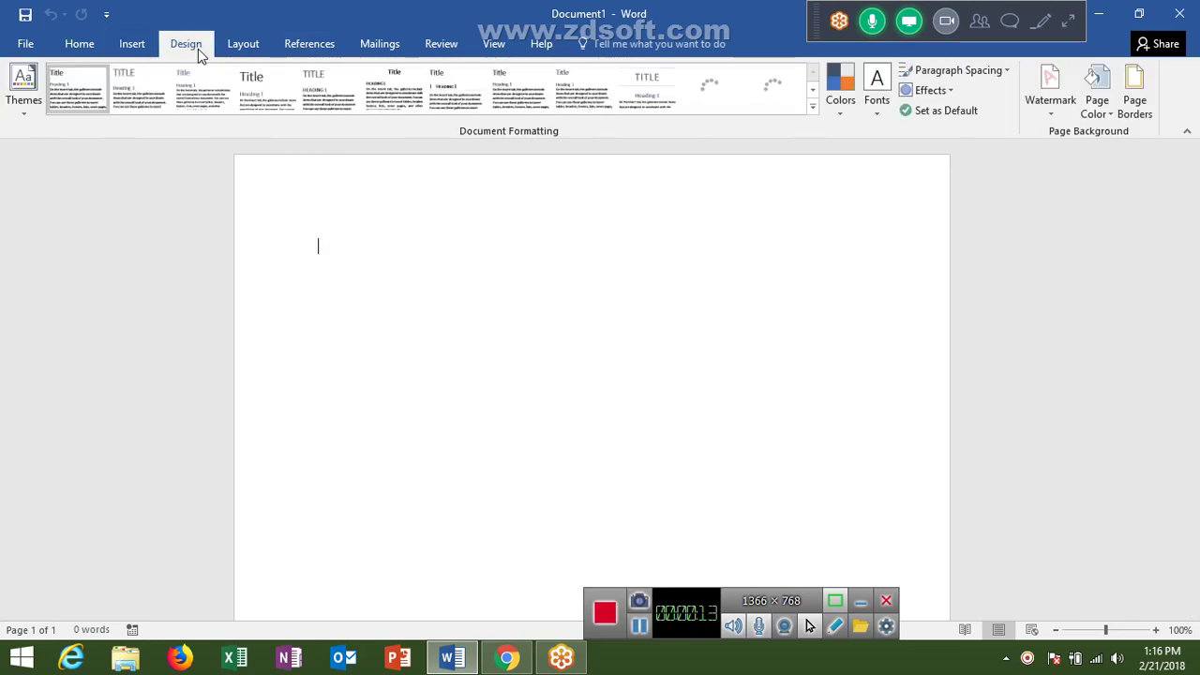
{"action": "left_click", "coordinate": [143, 46]}
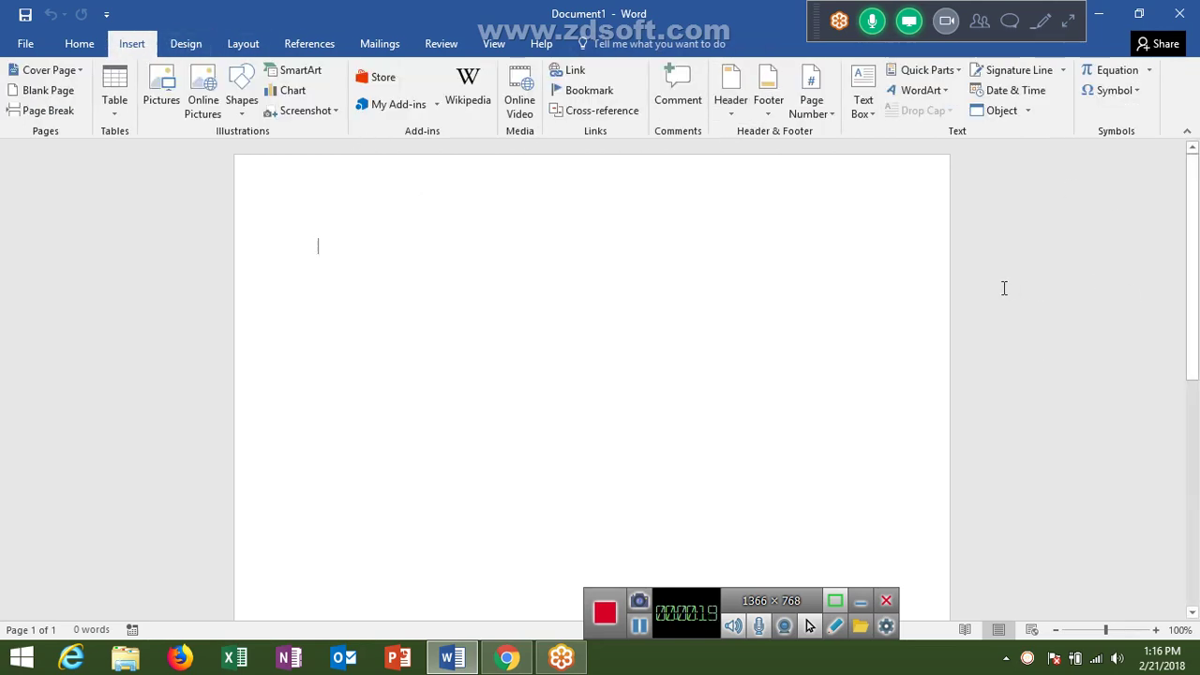
- Indent the first line with two tabs and type 'Date'
{"action": "left_click", "coordinate": [1025, 97]}
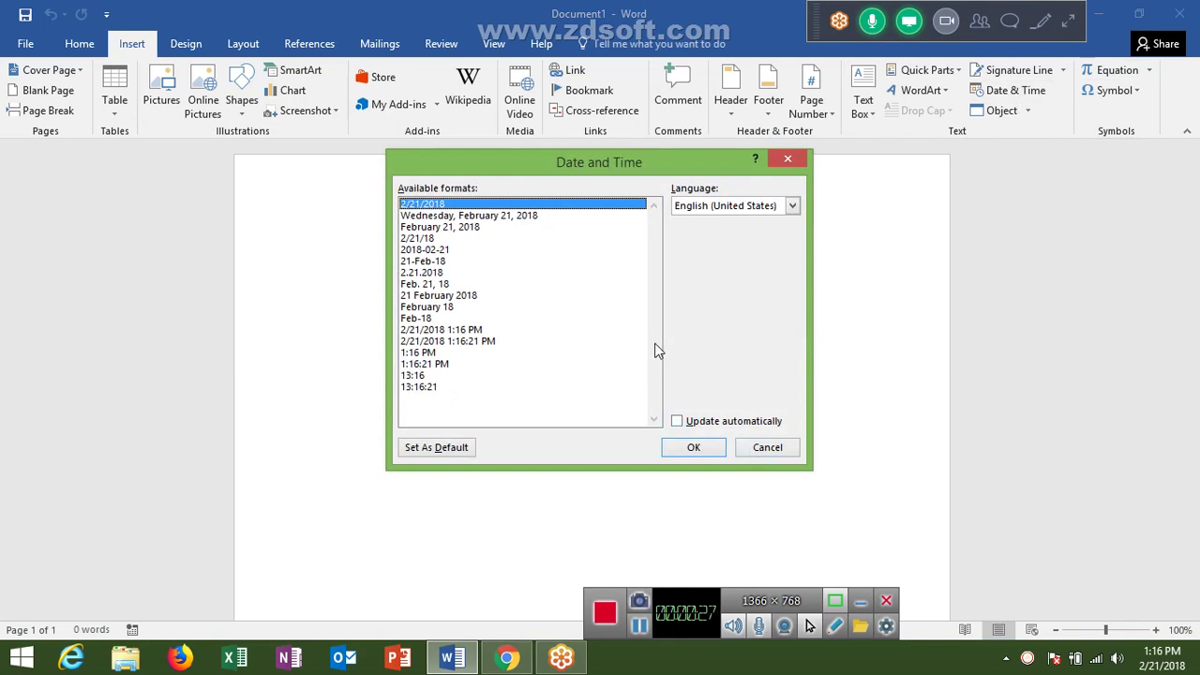
{"action": "key", "text": "Escape"}
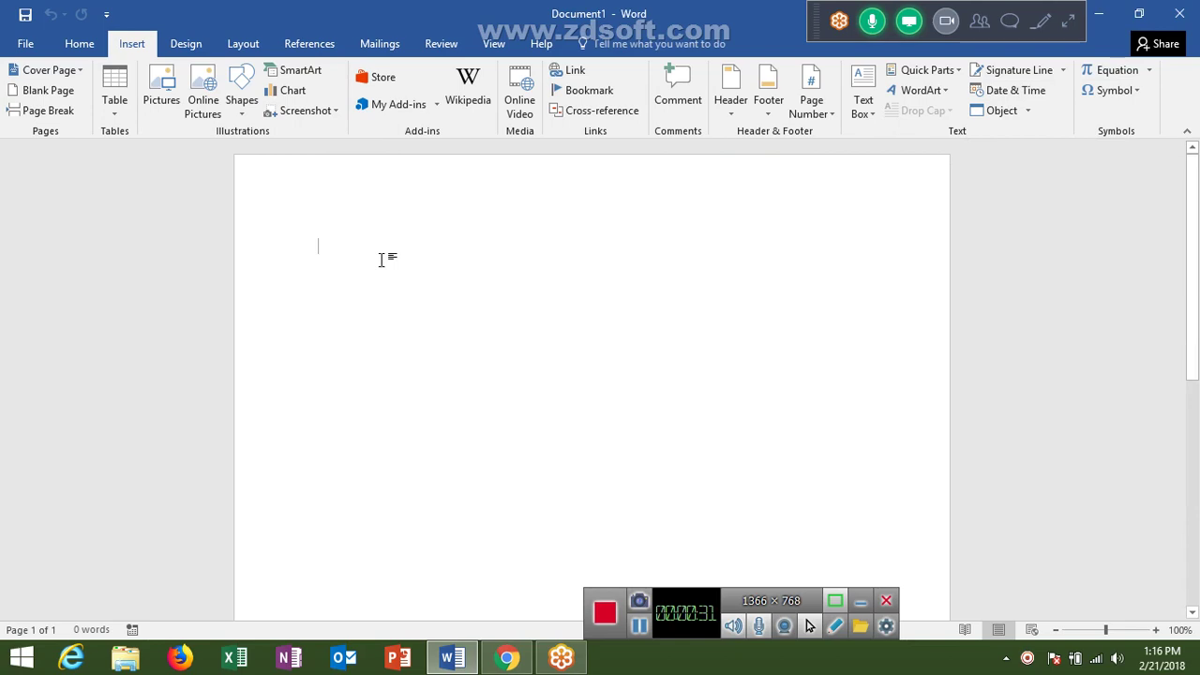
{"action": "key", "text": "Tab"}
{"action": "key", "text": "Tab"}
{"action": "key", "text": "Tab"}
{"action": "key", "text": "Tab"}
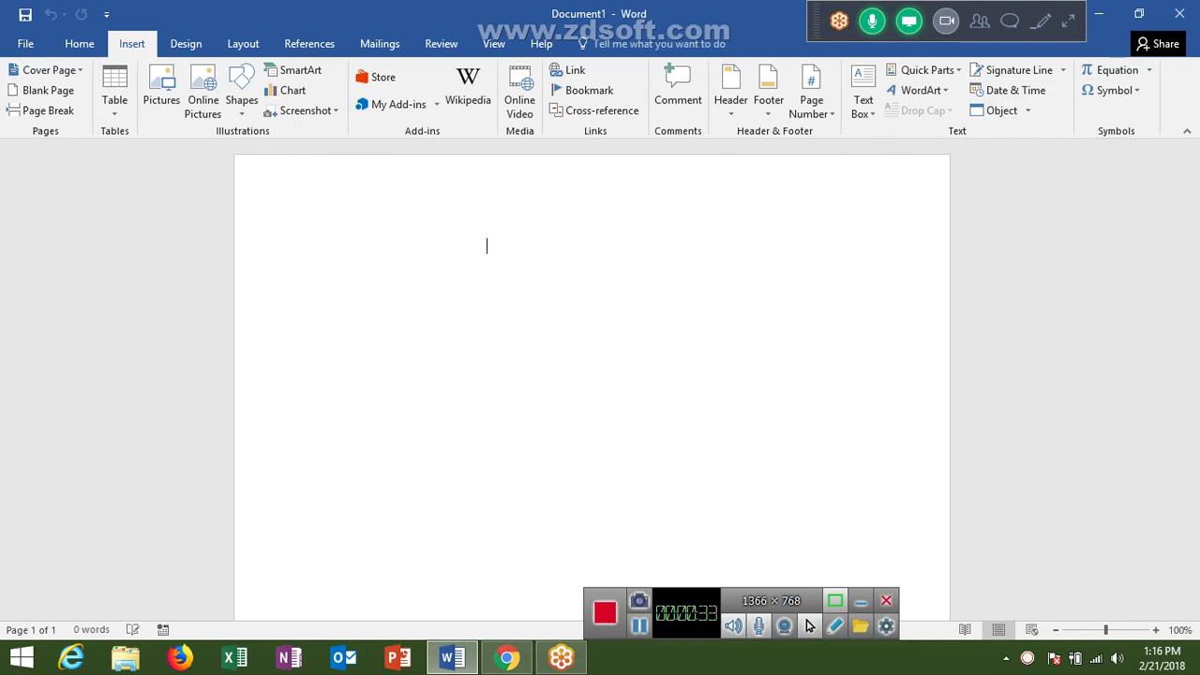
{"action": "key", "text": "Tab"}
{"action": "key", "text": "Tab"}
{"action": "type", "text": "Date"}
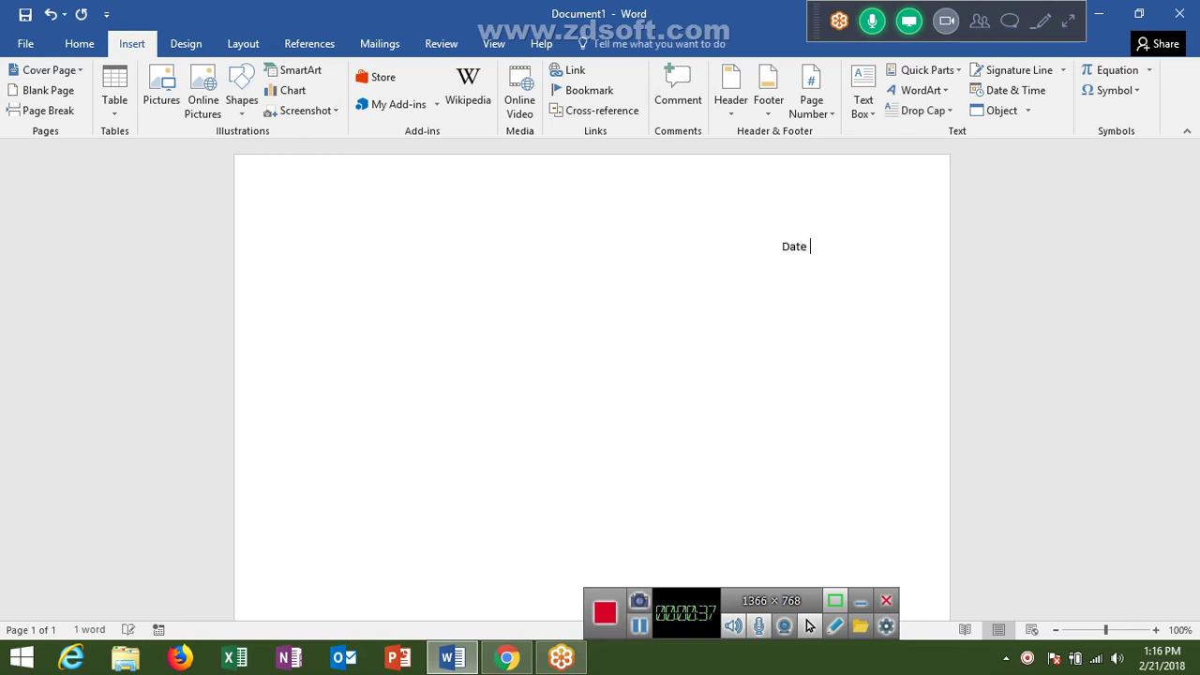
- Insert the date in 'February 21, 2018' format after 'Date', then select it
{"action": "left_click", "coordinate": [999, 112]}
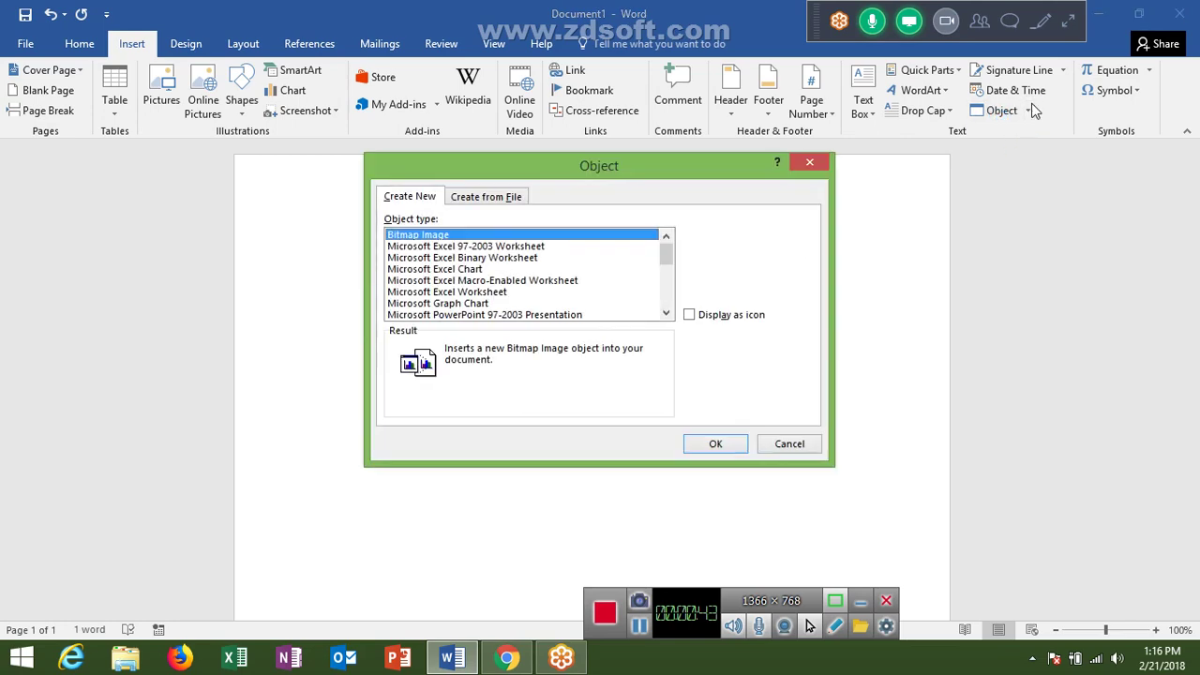
{"action": "key", "text": "Escape"}
{"action": "left_click", "coordinate": [1036, 93]}
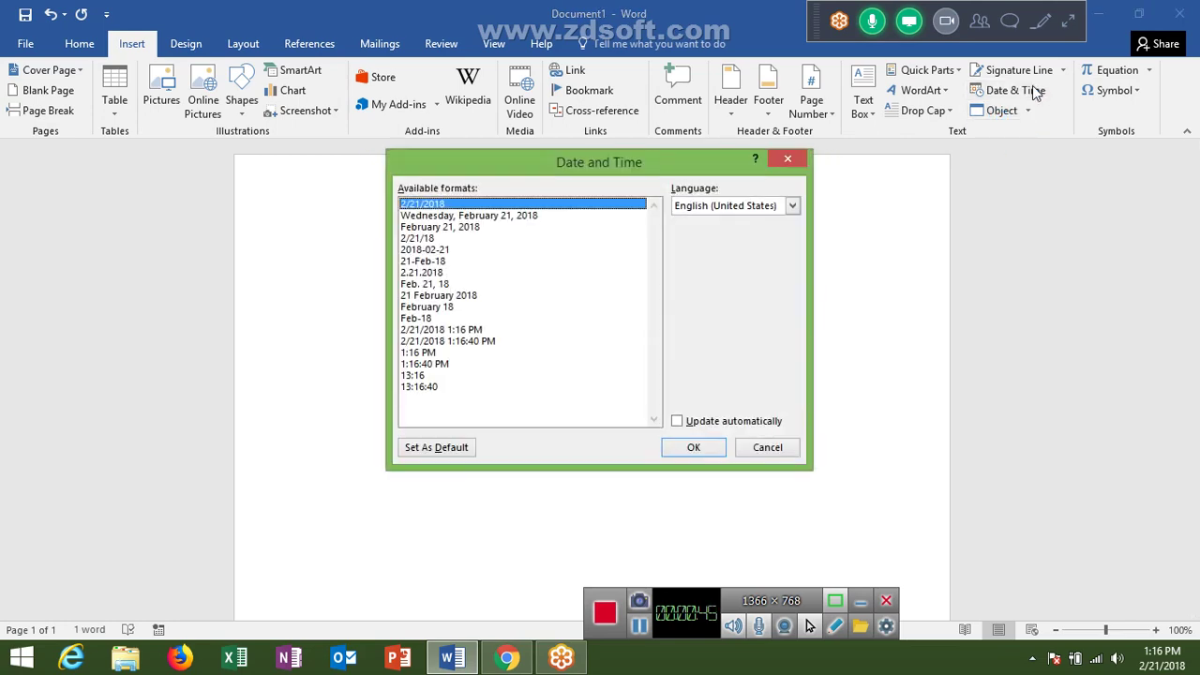
{"action": "left_click", "coordinate": [417, 228]}
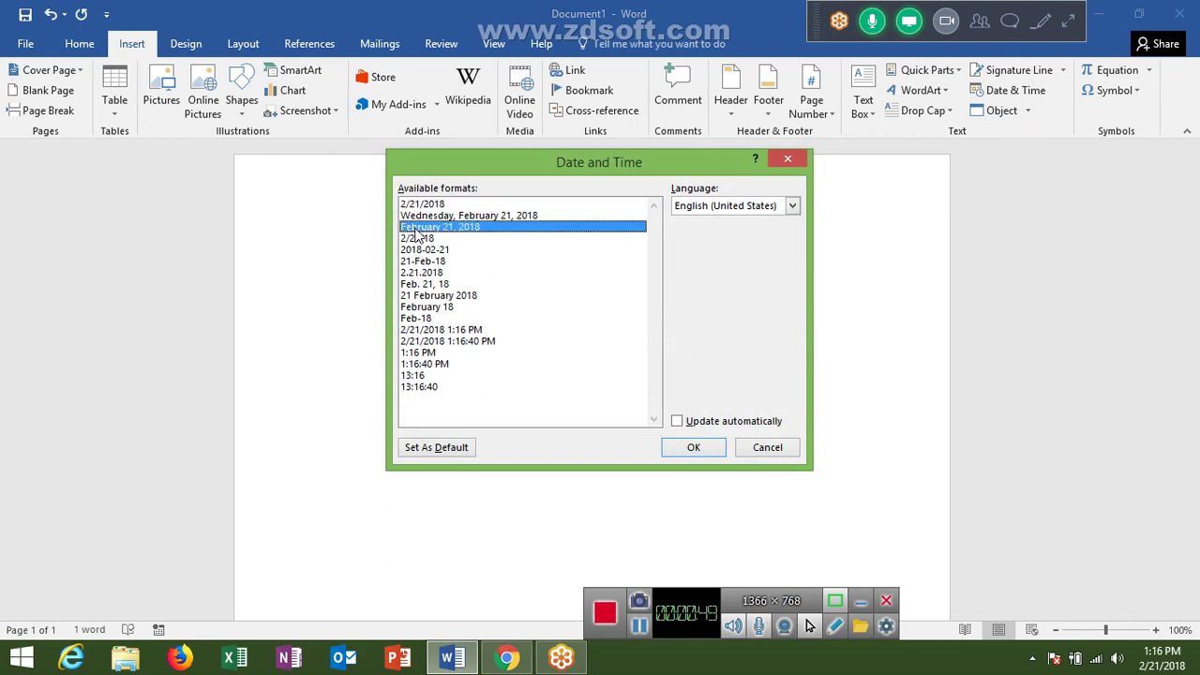
{"action": "left_click", "coordinate": [698, 448]}
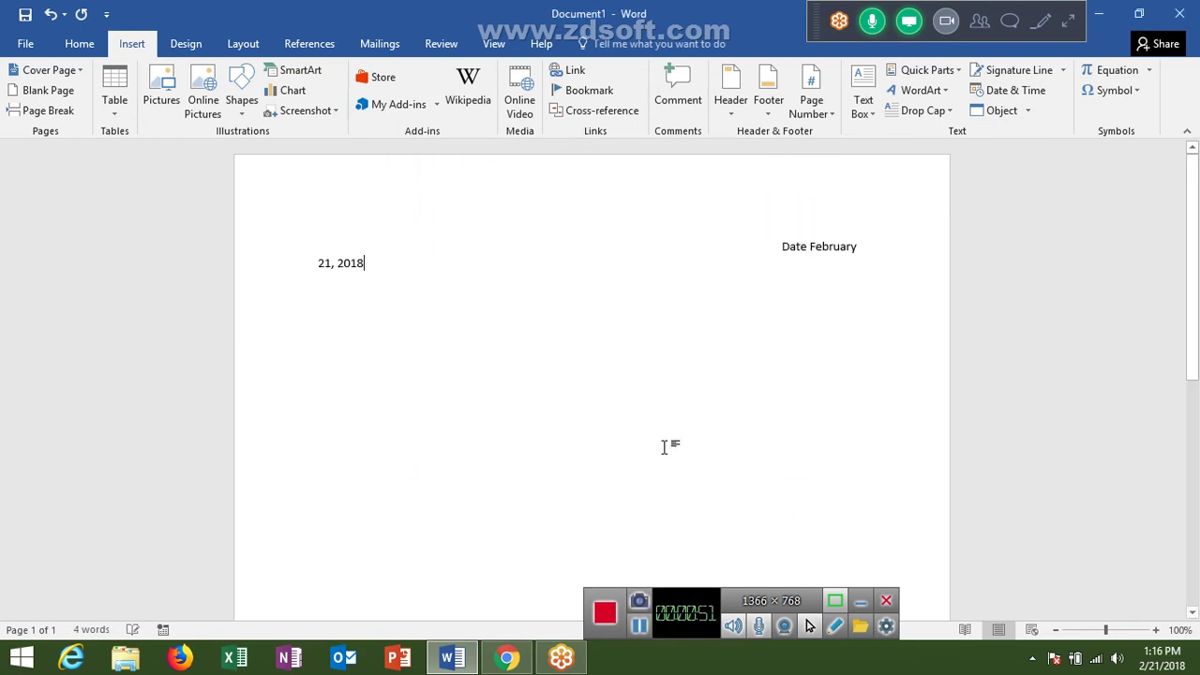
{"action": "left_click", "coordinate": [800, 291]}
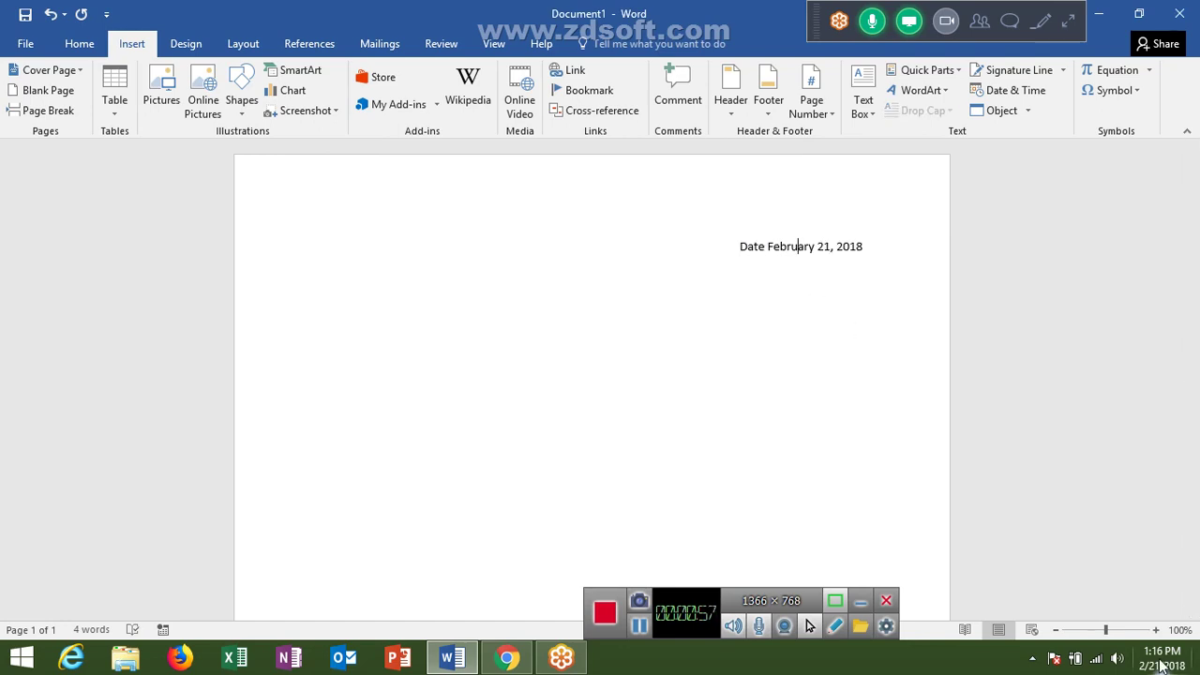
{"action": "mouse_move", "coordinate": [1165, 665]}
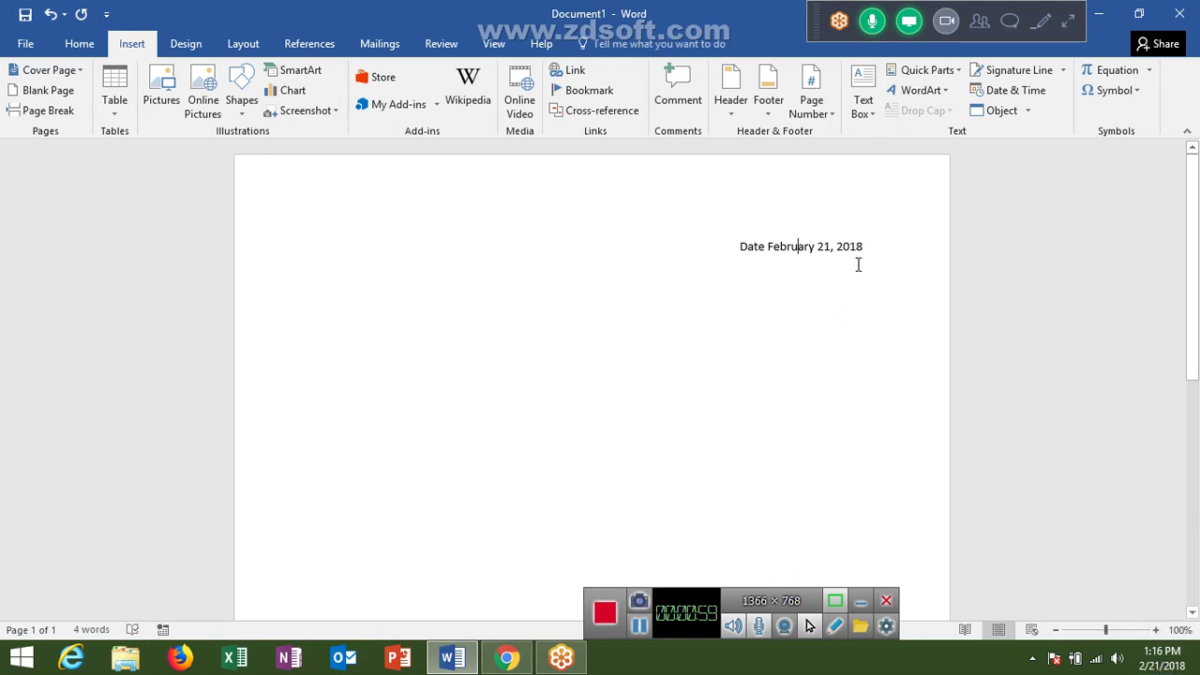
{"action": "mouse_move", "coordinate": [861, 240]}
{"action": "left_mouse_down"}
{"action": "mouse_move", "coordinate": [767, 236]}
{"action": "mouse_move", "coordinate": [773, 251]}
{"action": "left_mouse_up"}
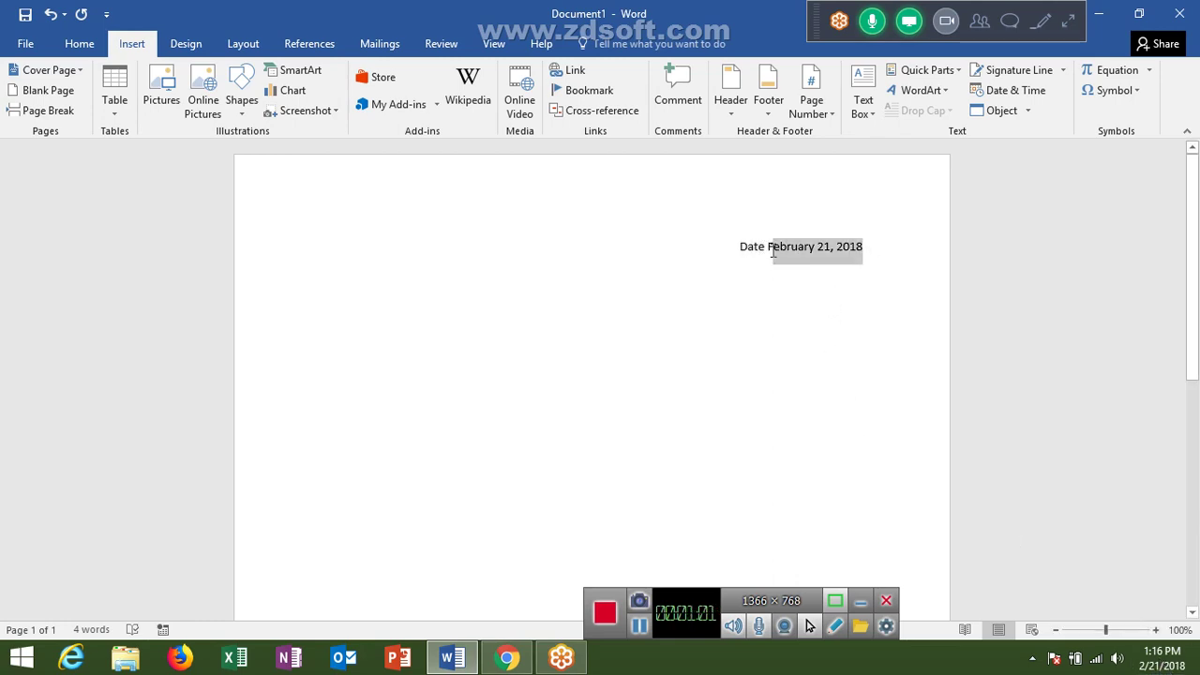
- Replace the selected date with one in '21-Feb-18' format and start new lines below
{"action": "key", "text": "Delete"}
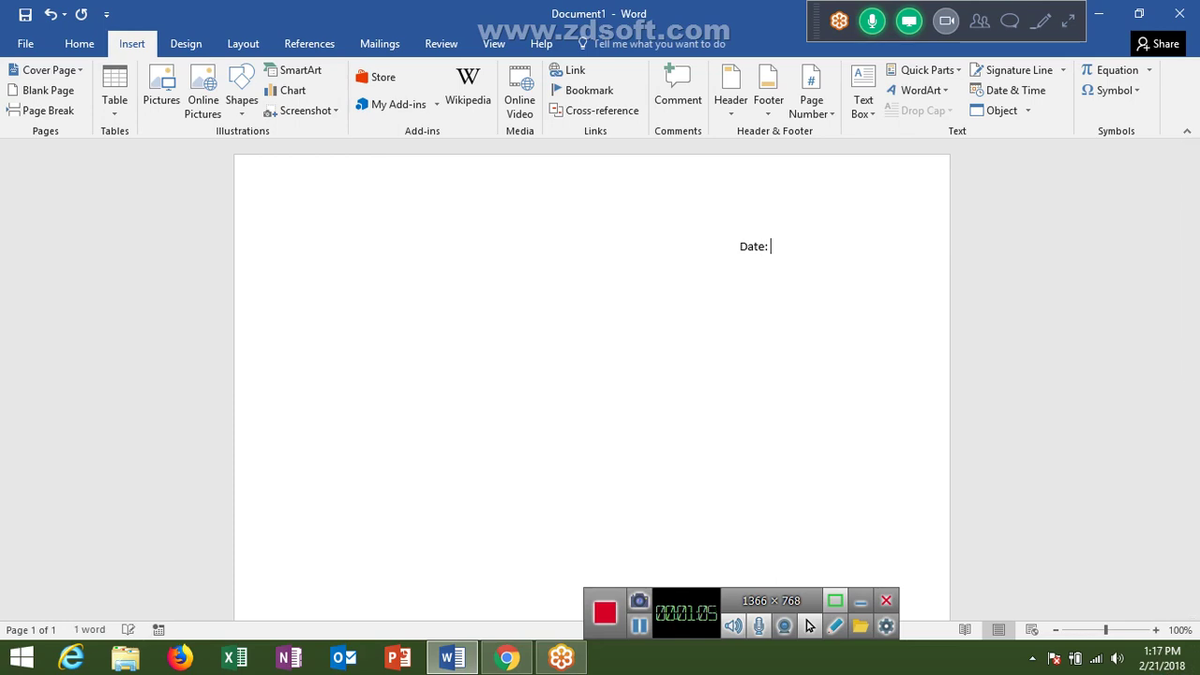
{"action": "left_click", "coordinate": [1009, 94]}
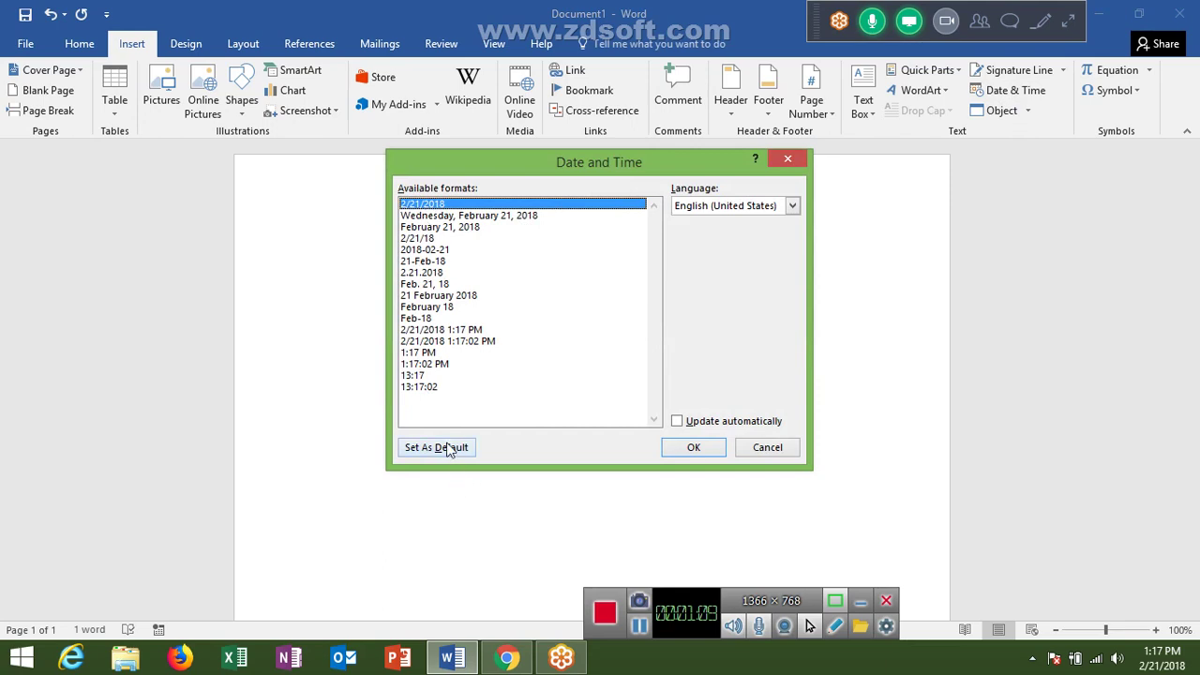
{"action": "left_click", "coordinate": [427, 272]}
{"action": "left_click", "coordinate": [426, 262]}
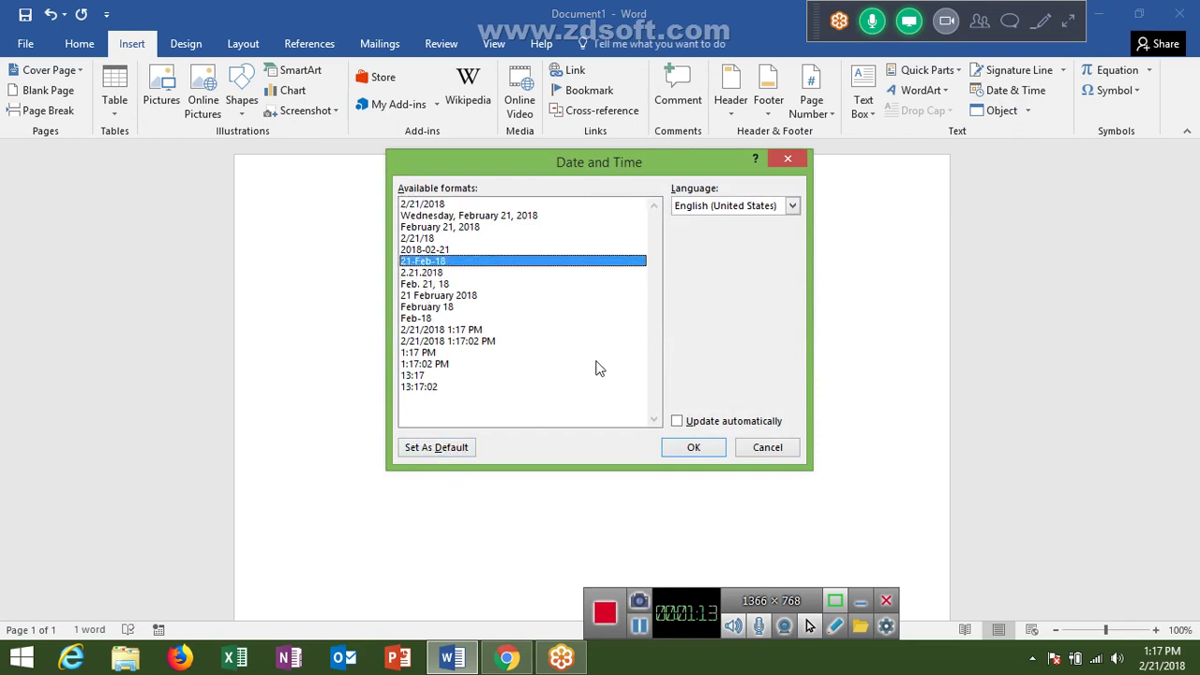
{"action": "left_click", "coordinate": [695, 448]}
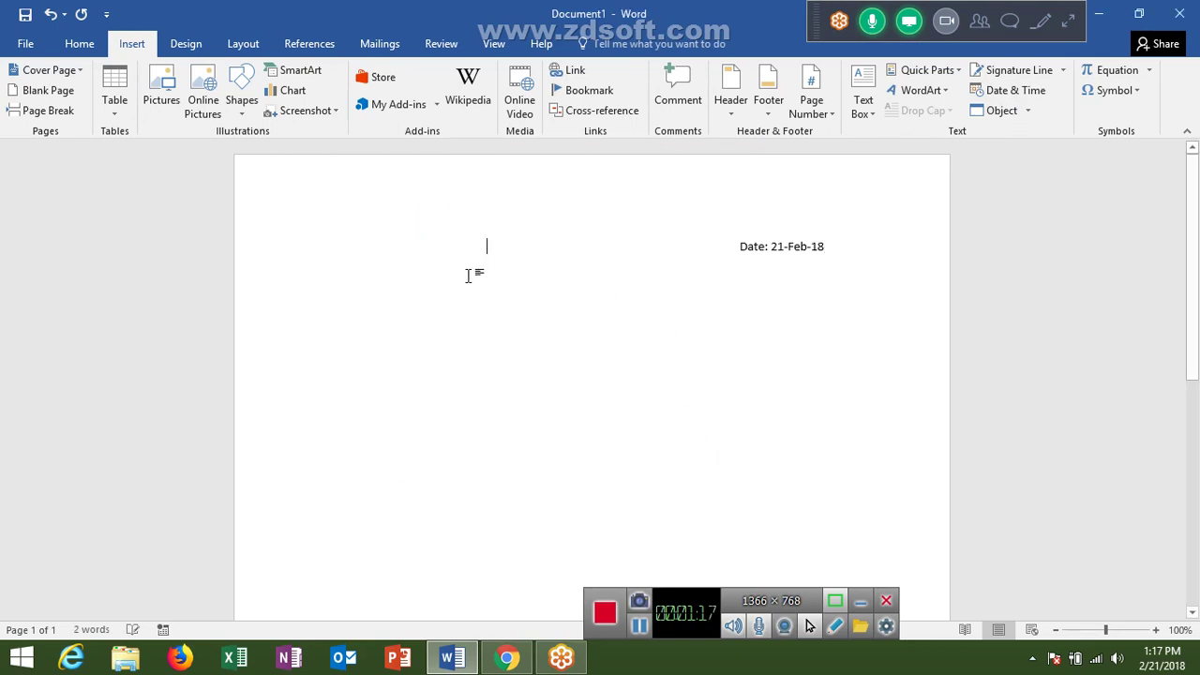
{"action": "key", "text": "Return"}
{"action": "key", "text": "Return"}
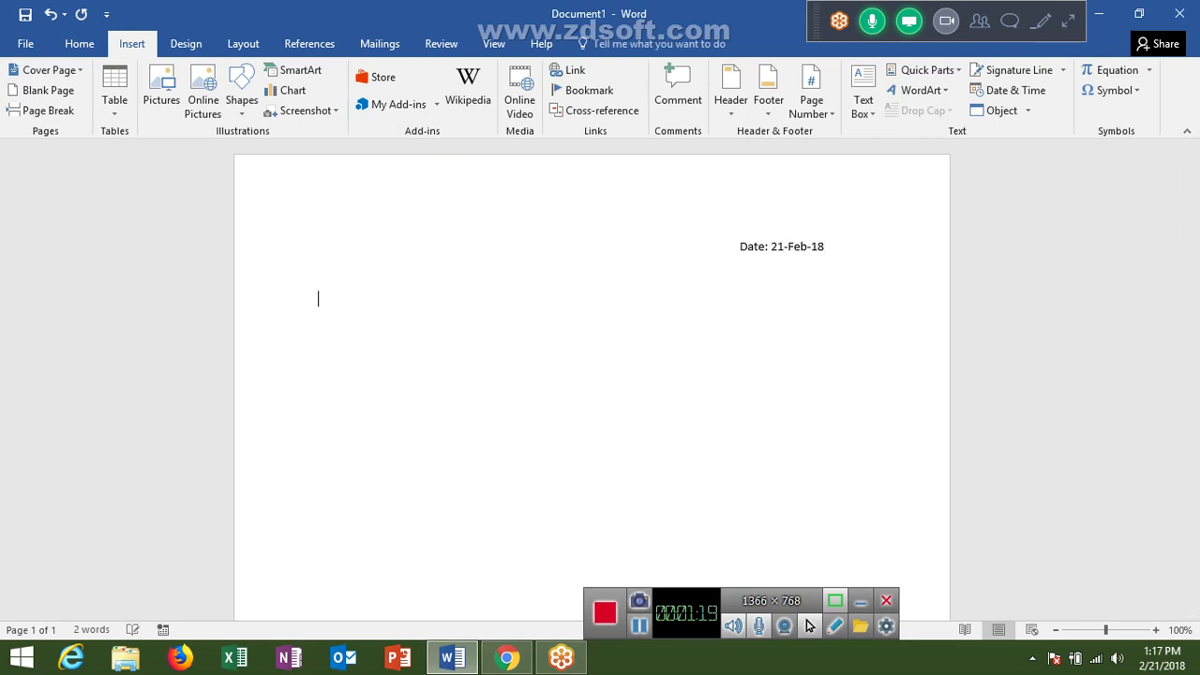
- Insert a new Bitmap Image object from the Object dialog's Create New list
{"action": "left_click", "coordinate": [973, 118]}
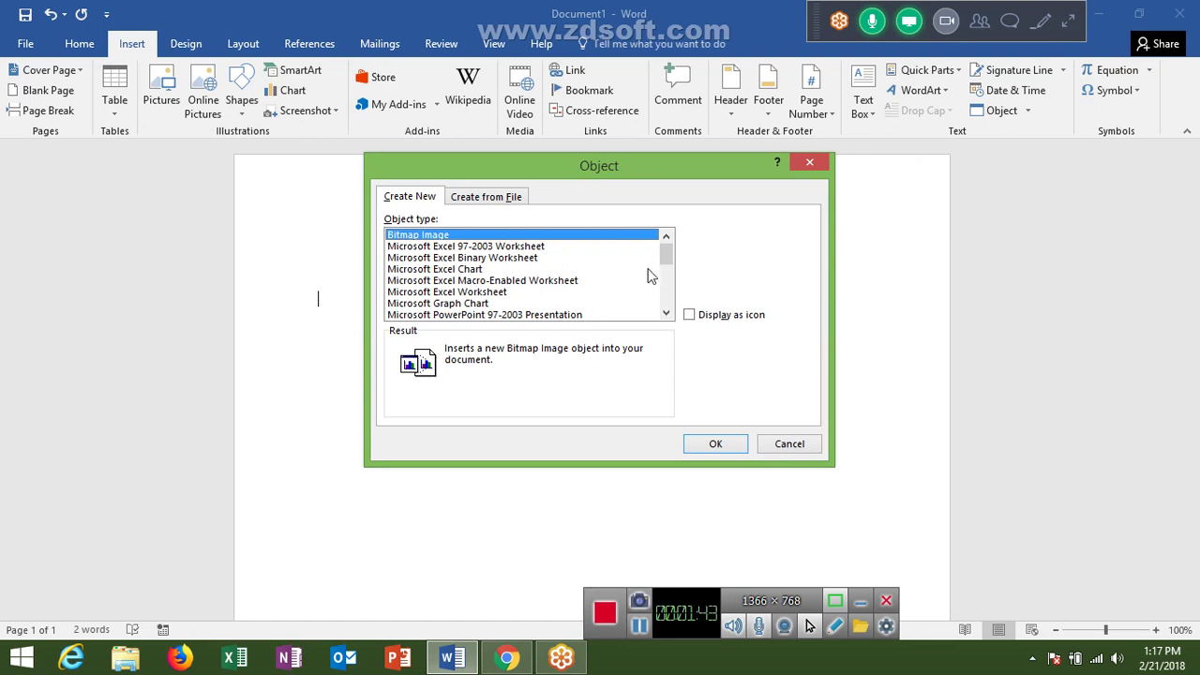
{"action": "mouse_move", "coordinate": [668, 254]}
{"action": "left_mouse_down"}
{"action": "mouse_move", "coordinate": [671, 323]}
{"action": "mouse_move", "coordinate": [694, 233]}
{"action": "left_mouse_up"}
{"action": "left_click", "coordinate": [436, 245]}
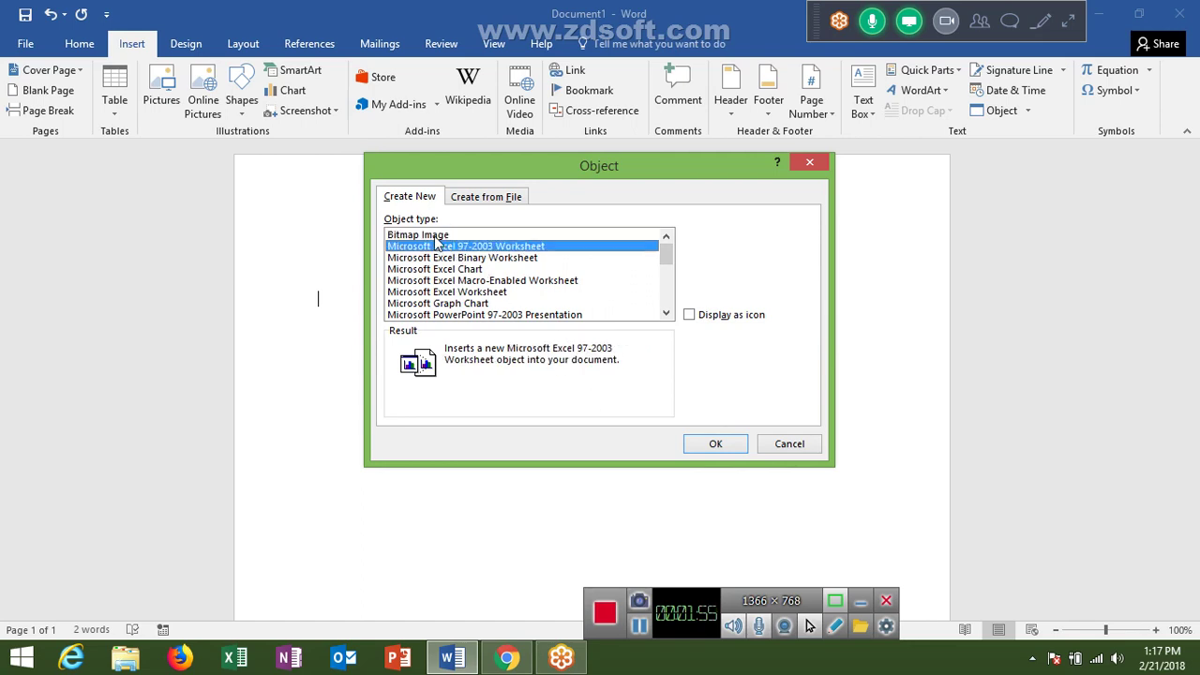
{"action": "left_click", "coordinate": [435, 235]}
{"action": "left_click", "coordinate": [736, 447]}
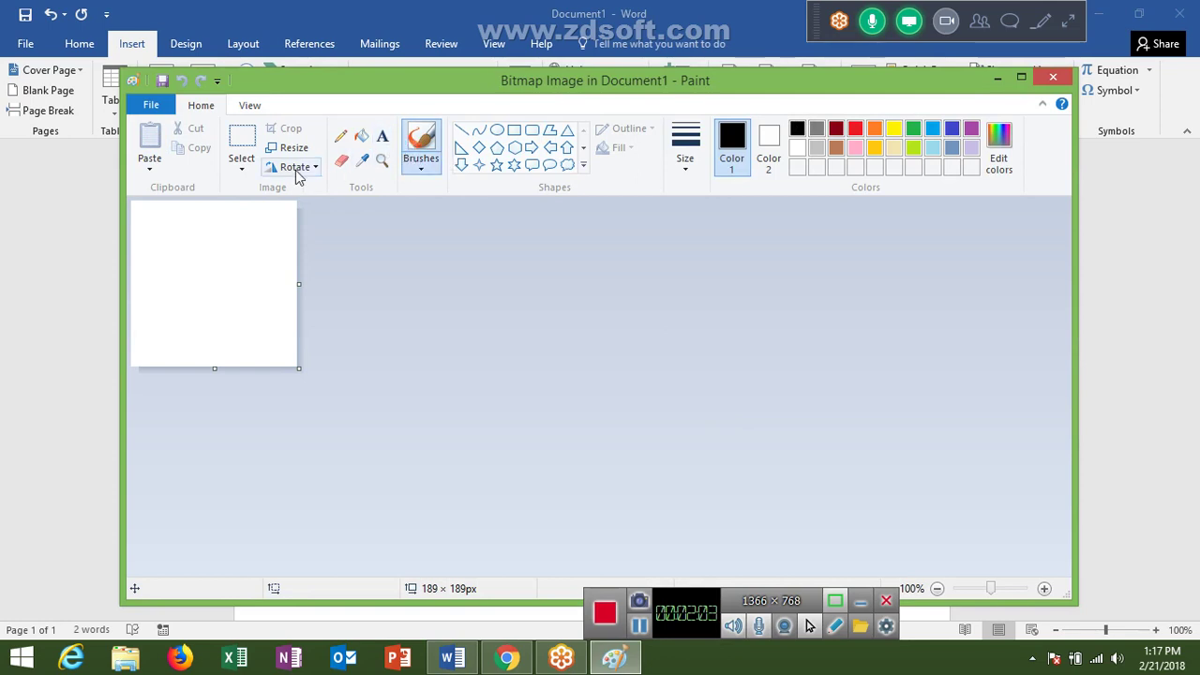
- Draw a circle with the Oval tool, fill it blue, and close Paint back to Word
{"action": "left_click", "coordinate": [415, 163]}
{"action": "left_click", "coordinate": [496, 129]}
{"action": "left_click_drag", "start_coordinate": [151, 224], "coordinate": [254, 330]}
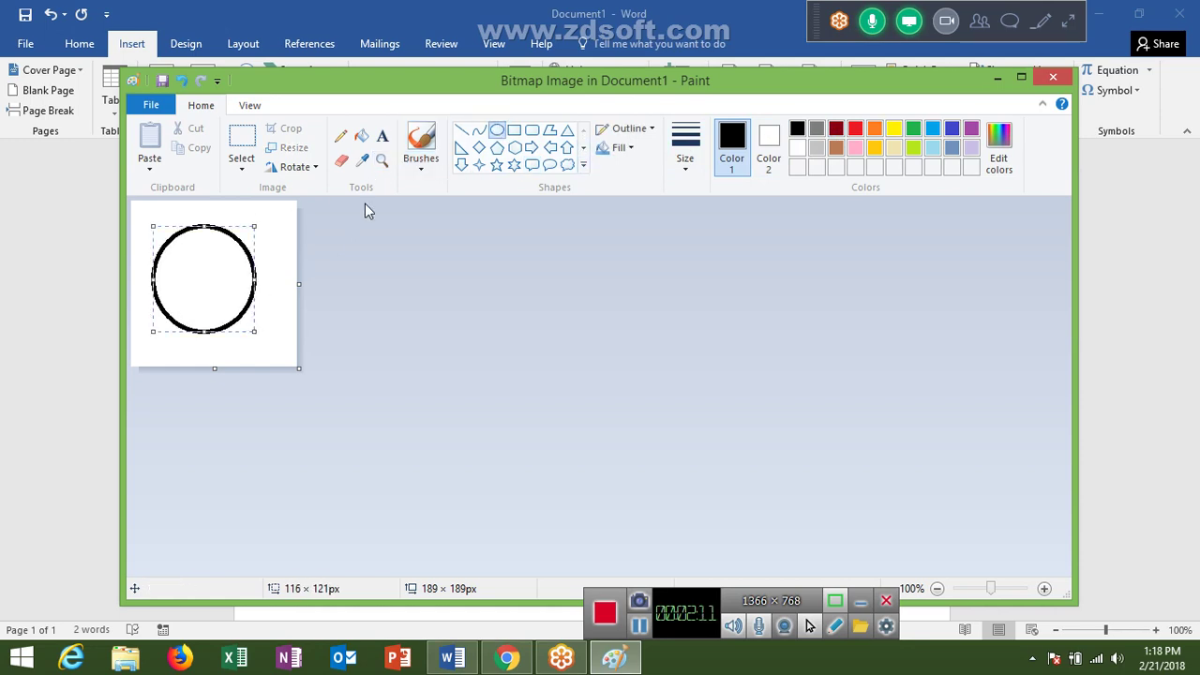
{"action": "left_click", "coordinate": [366, 139]}
{"action": "left_click", "coordinate": [238, 250]}
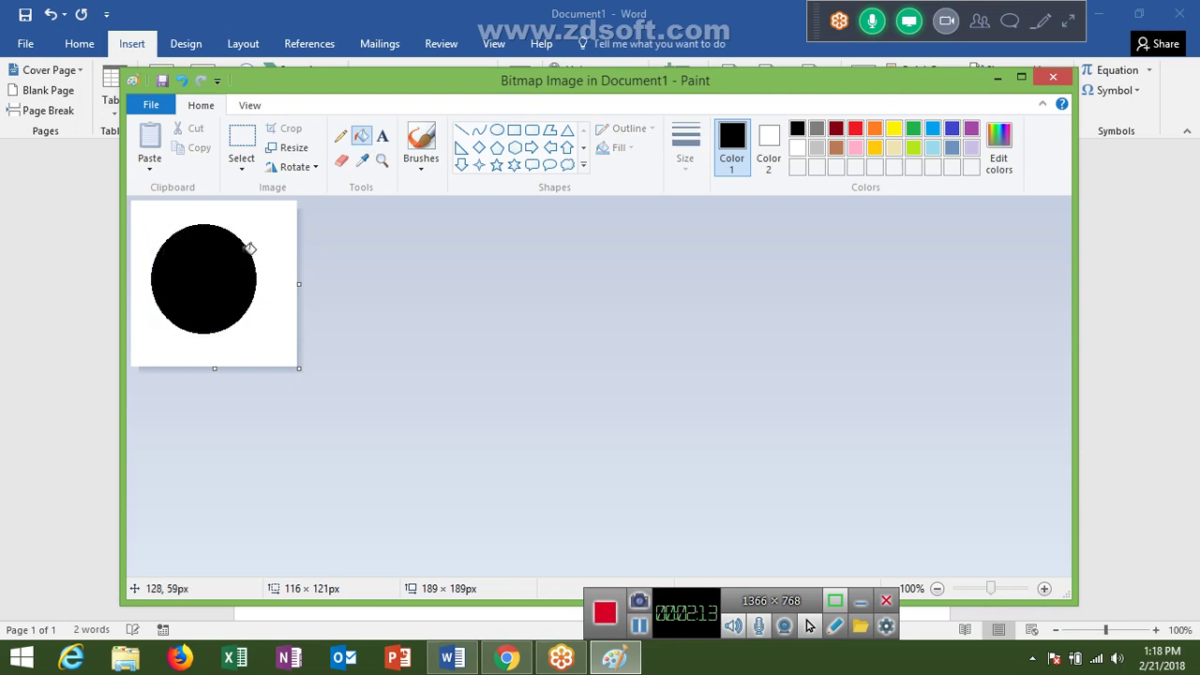
{"action": "left_click", "coordinate": [837, 130]}
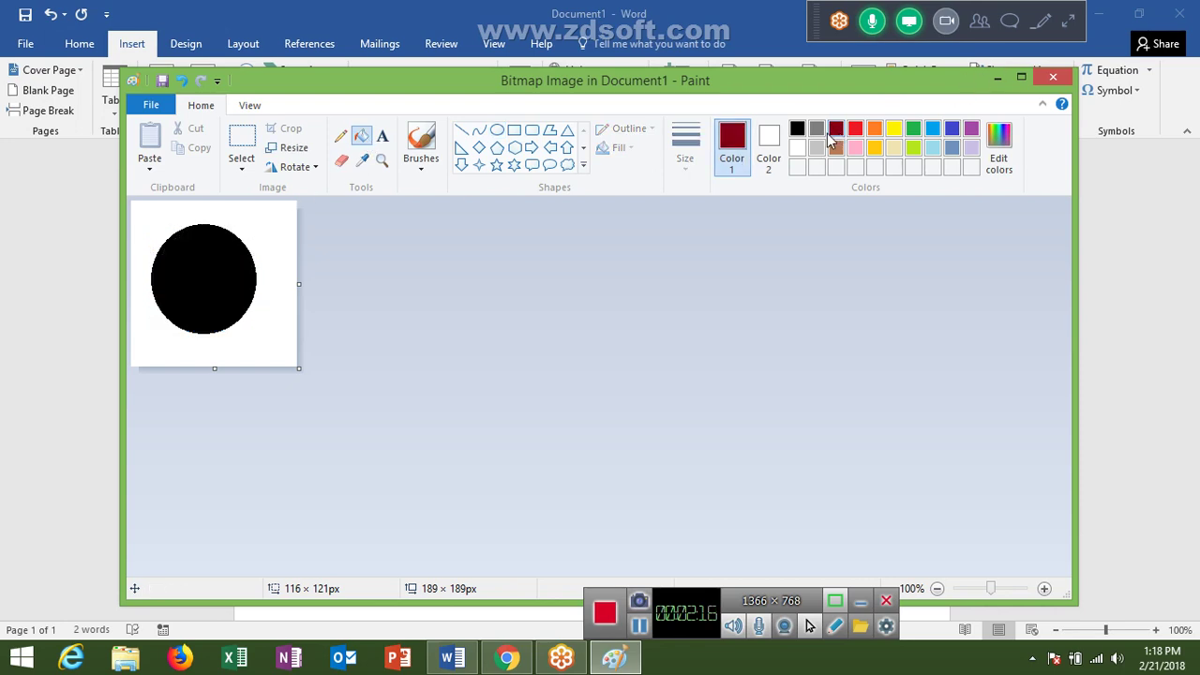
{"action": "left_click", "coordinate": [931, 132]}
{"action": "left_click", "coordinate": [215, 249]}
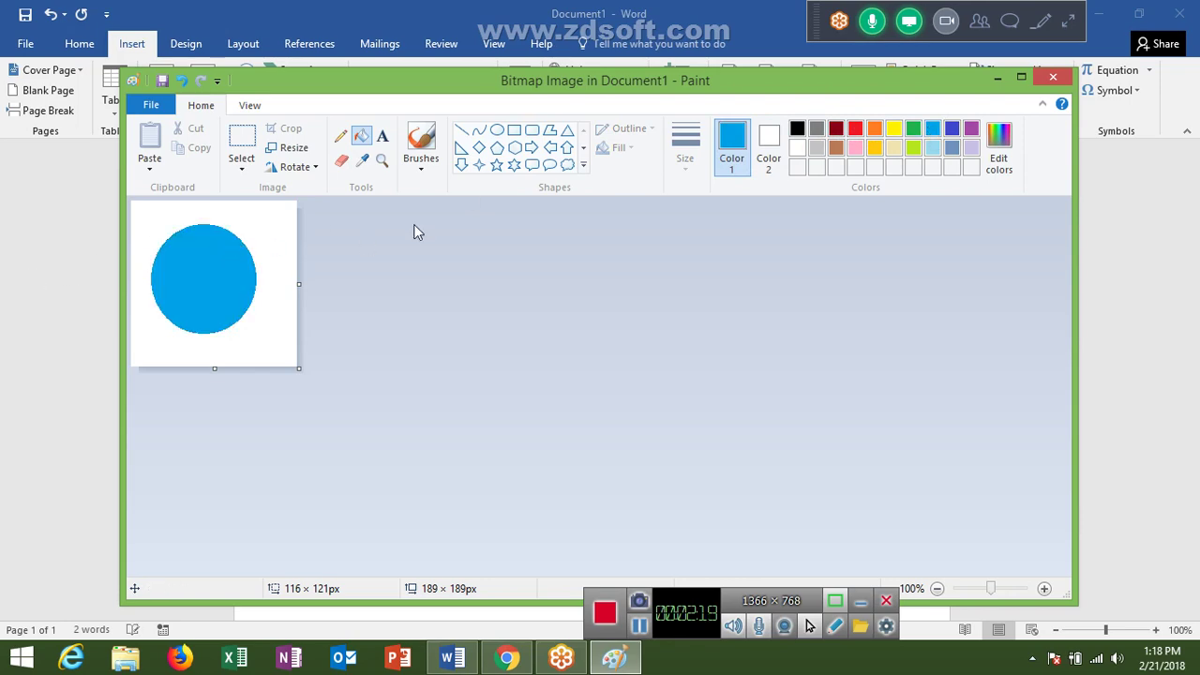
{"action": "left_click", "coordinate": [1069, 80]}
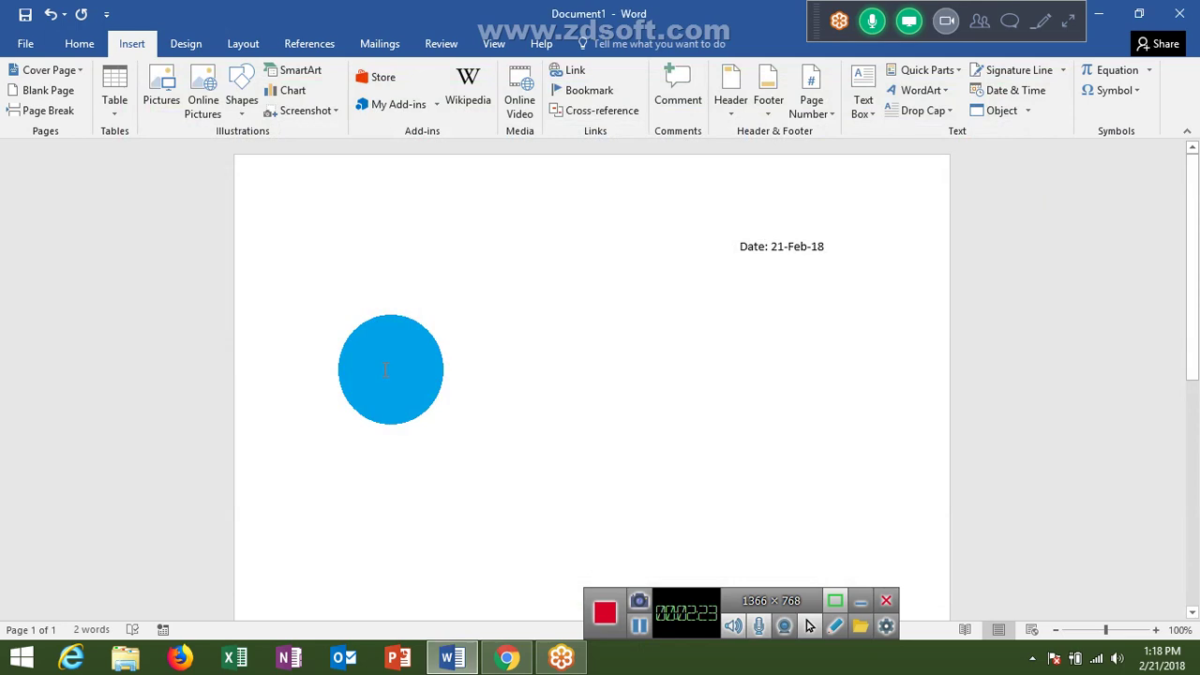
{"action": "left_click", "coordinate": [385, 371]}
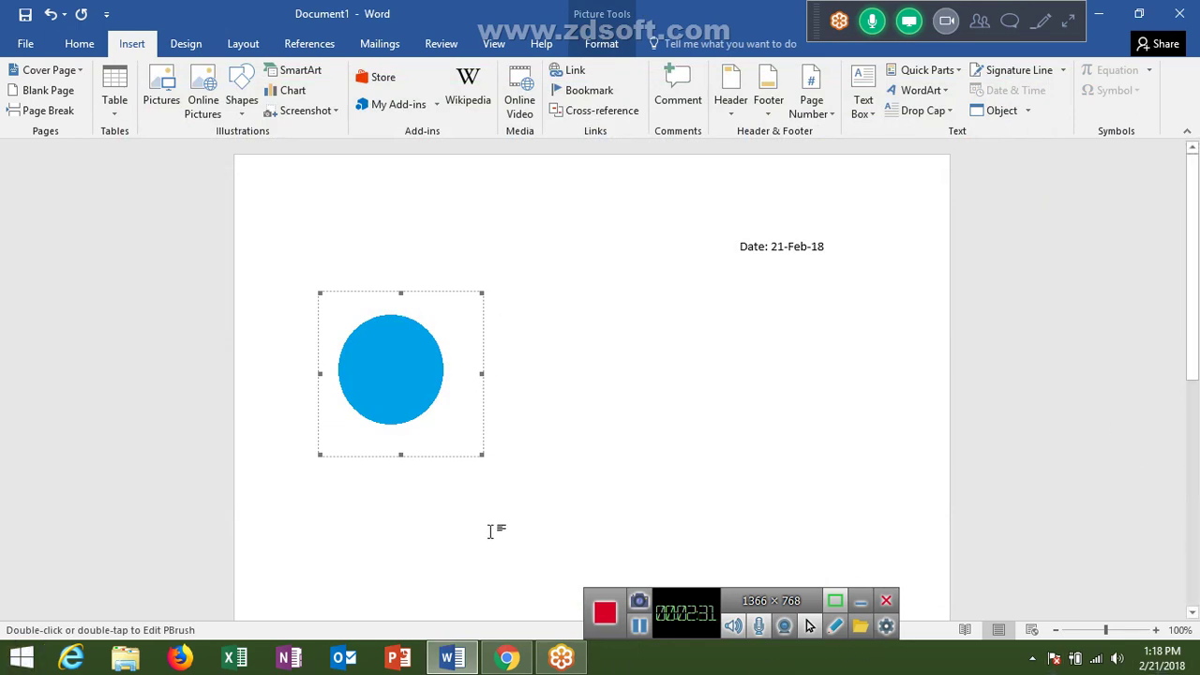
- Reopen the circle in Paint, refill it green, and return to the document
{"action": "double_click", "coordinate": [420, 386]}
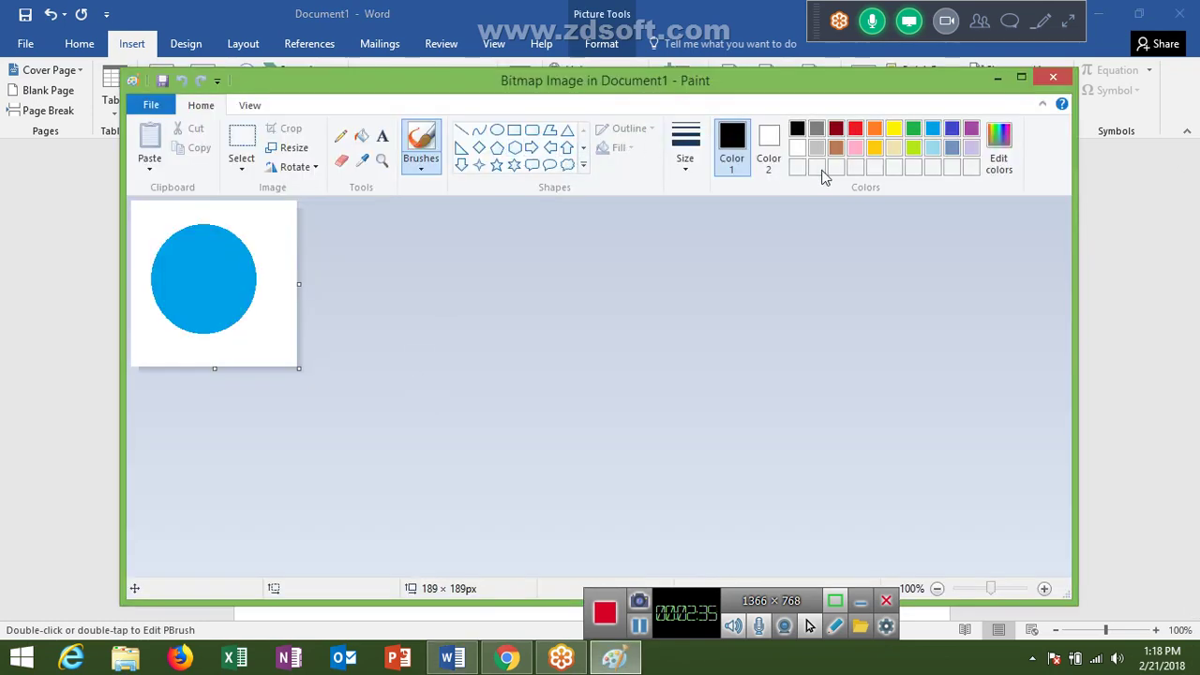
{"action": "left_click", "coordinate": [914, 136]}
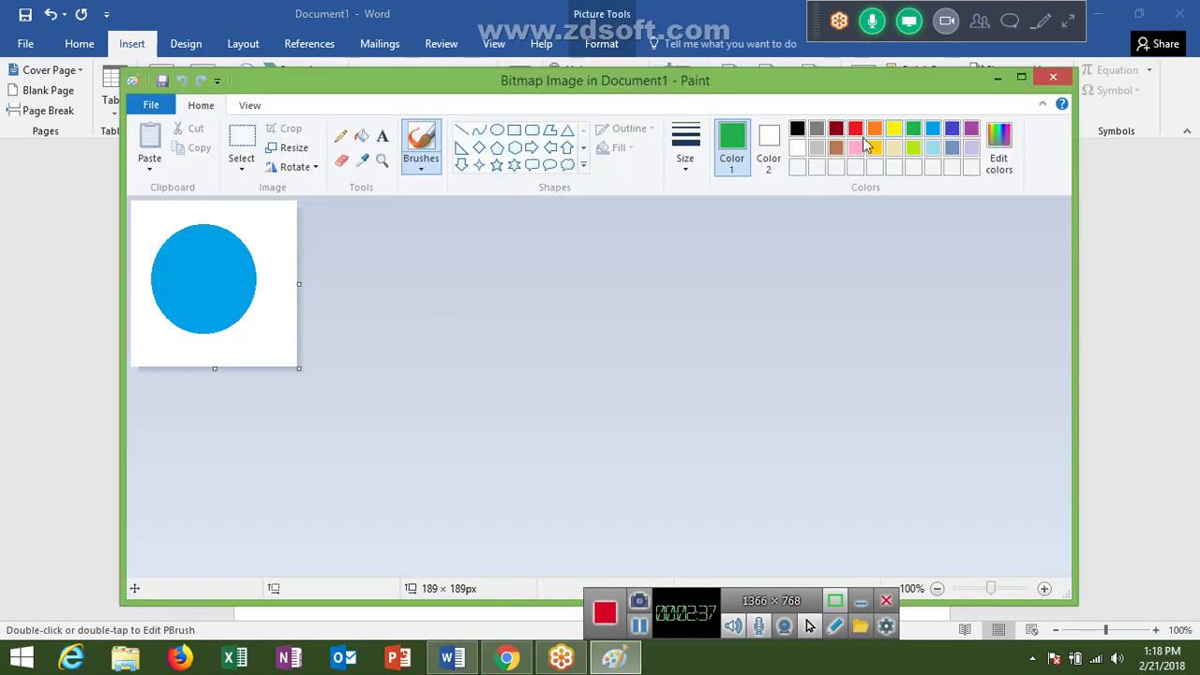
{"action": "left_click", "coordinate": [361, 136]}
{"action": "left_click", "coordinate": [220, 240]}
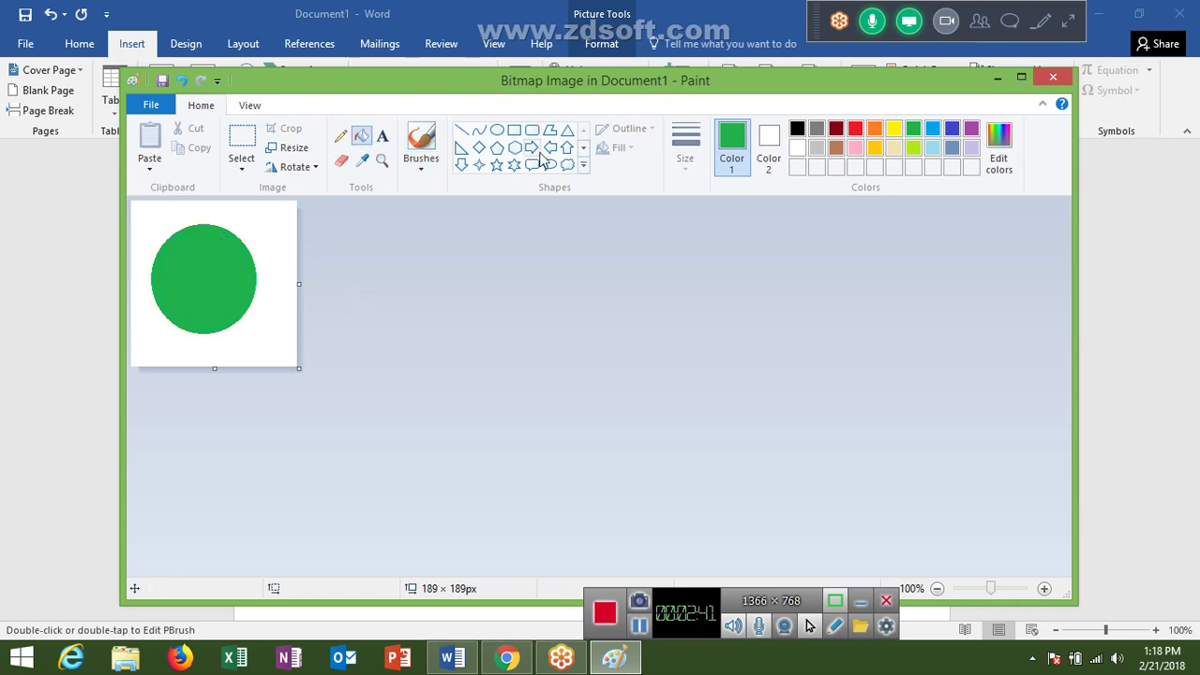
{"action": "left_click", "coordinate": [1053, 77]}
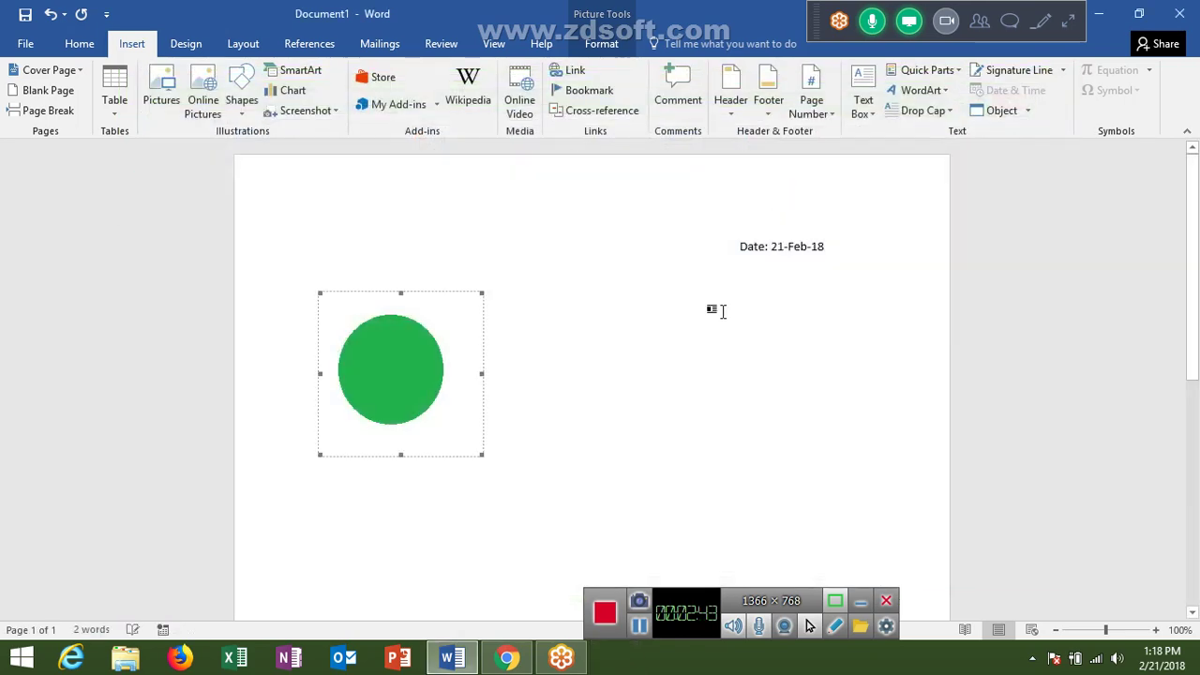
{"action": "left_click", "coordinate": [693, 398]}
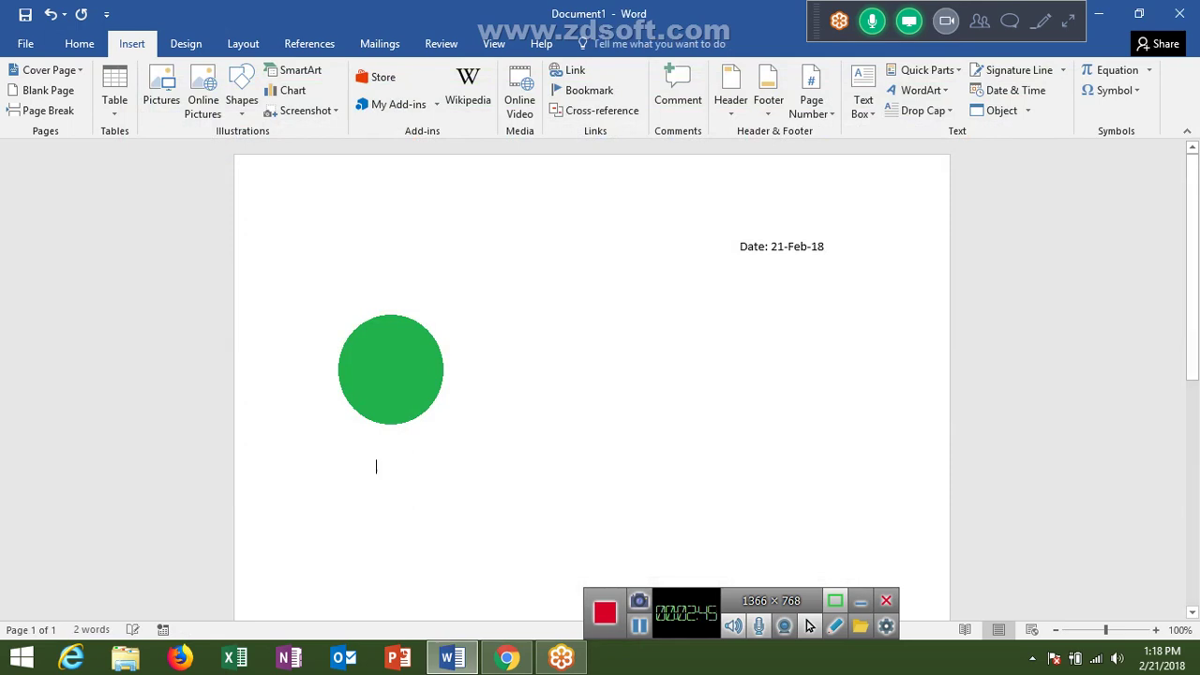
- Pick '2018-02-15 07.20 Meet Now.mp4' from Documents under the Object dialog's Create from File
{"action": "left_click", "coordinate": [997, 113]}
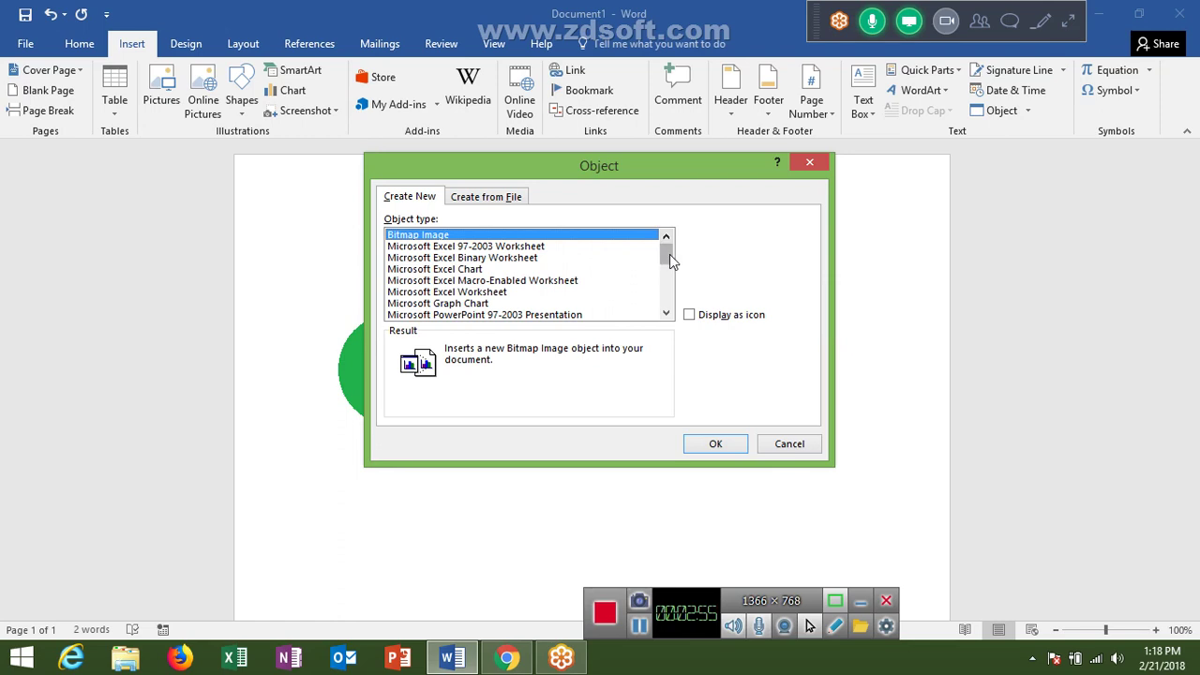
{"action": "left_click_drag", "start_coordinate": [667, 255], "coordinate": [675, 246]}
{"action": "left_click", "coordinate": [485, 199]}
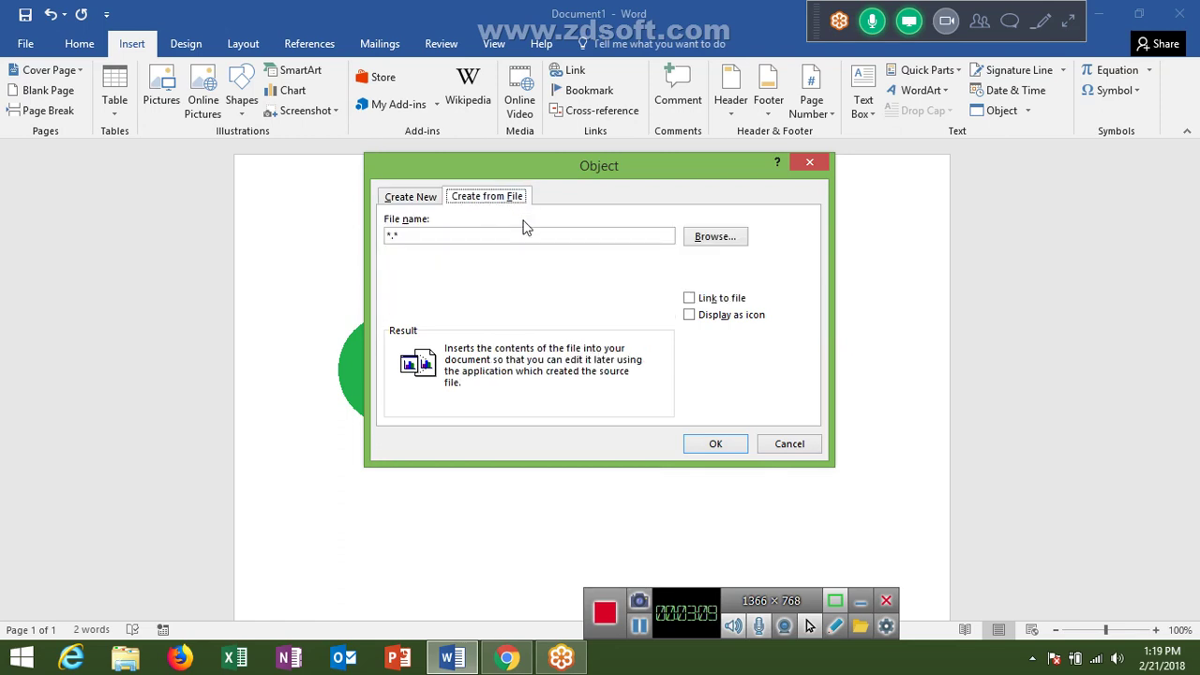
{"action": "left_click", "coordinate": [723, 243]}
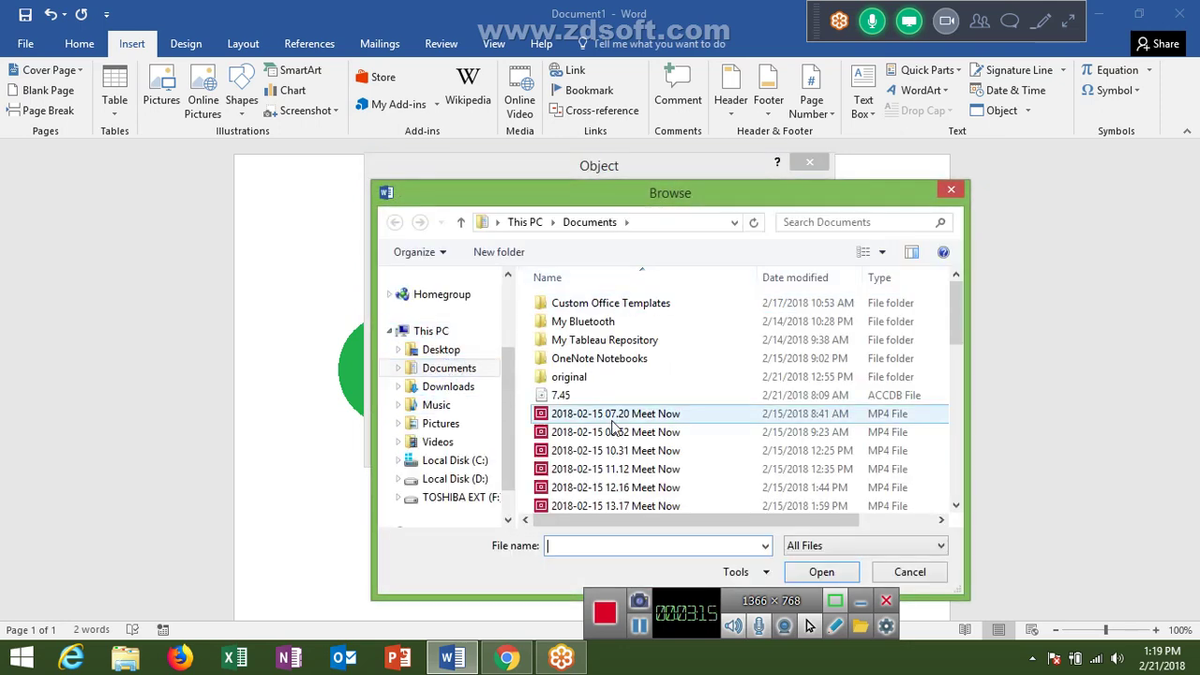
{"action": "left_click", "coordinate": [612, 419]}
- Confirm the Meet Now video and switch on Link to file and Display as icon
{"action": "left_click", "coordinate": [817, 573]}
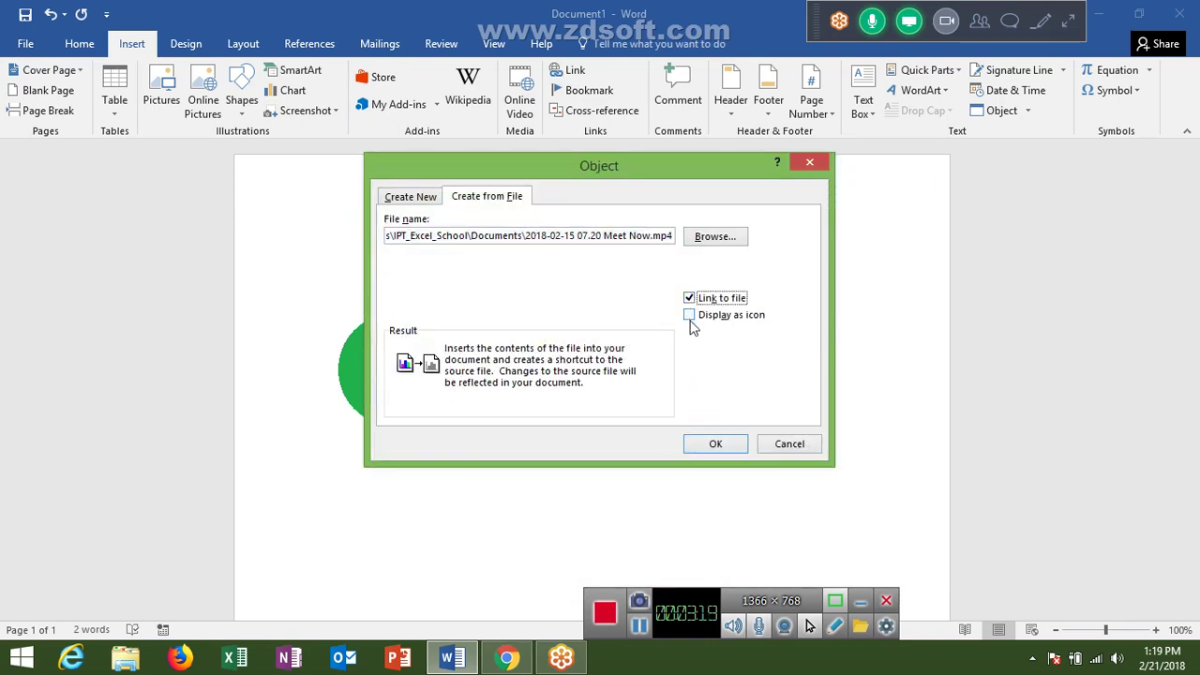
{"action": "left_click", "coordinate": [690, 315]}
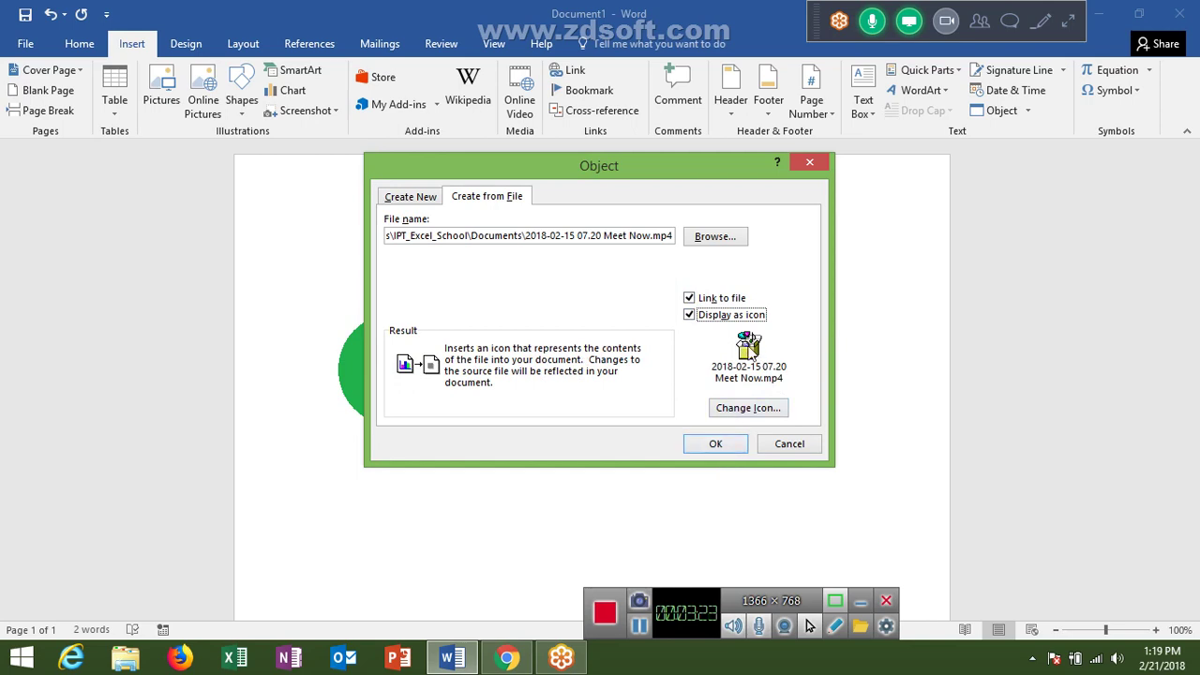
{"action": "left_click", "coordinate": [756, 409]}
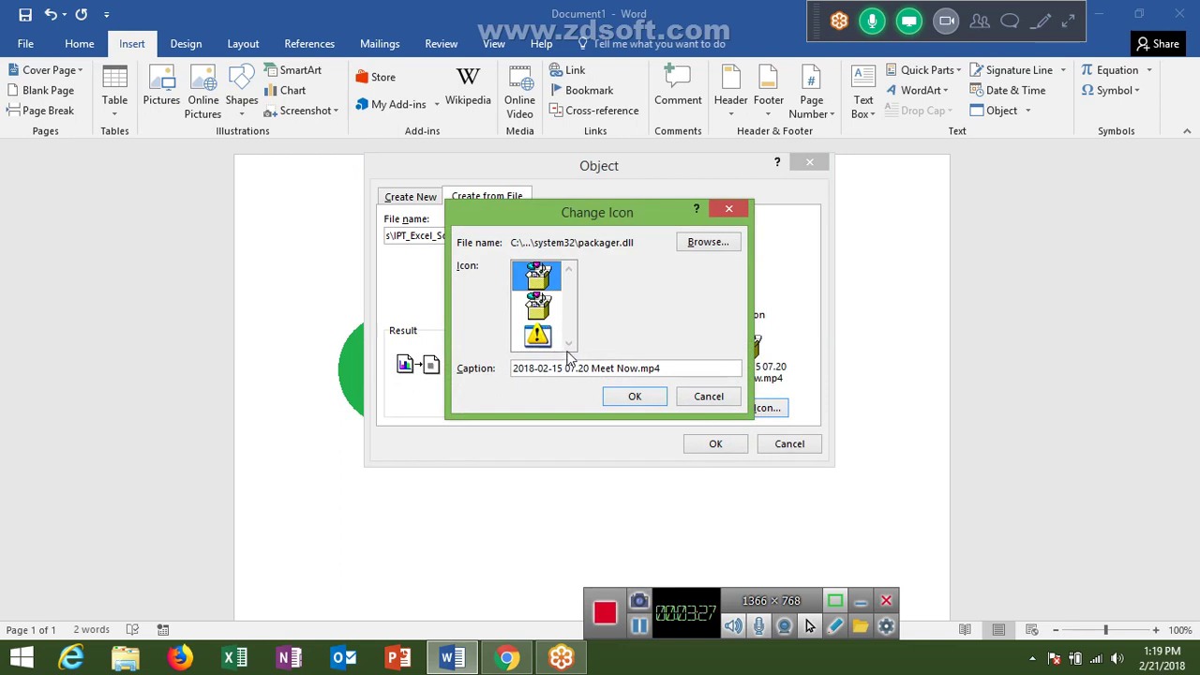
- Choose bg.jpg from the Desktop as the new icon source
{"action": "left_click", "coordinate": [705, 243]}
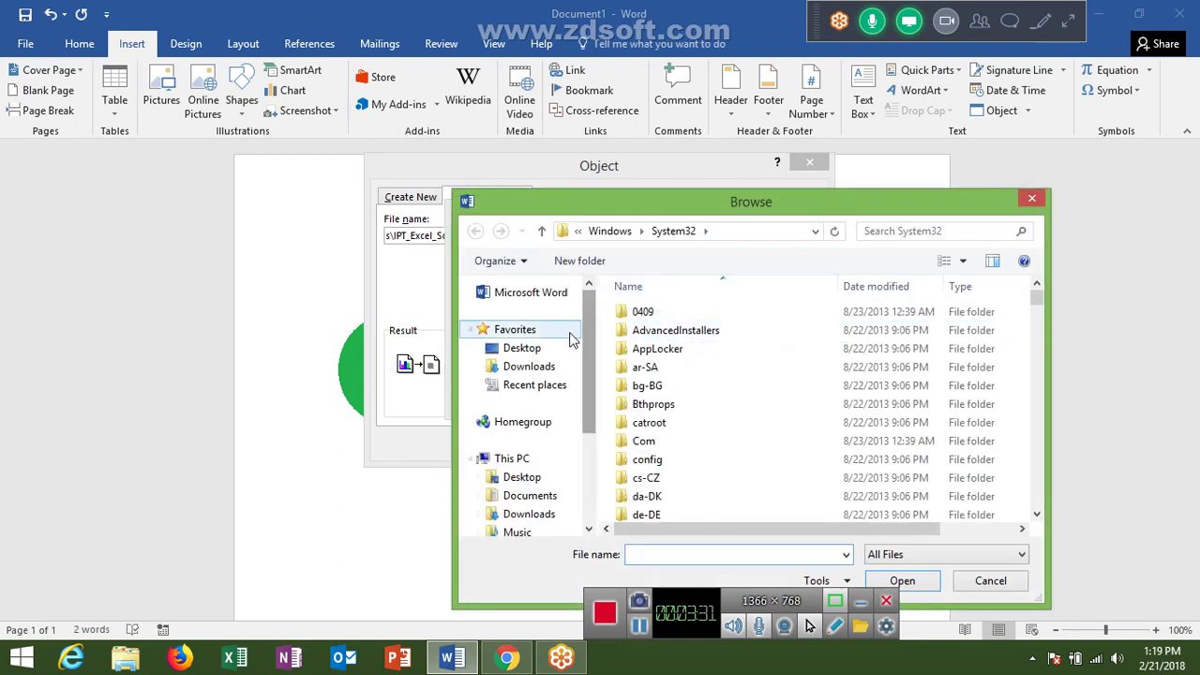
{"action": "left_click", "coordinate": [549, 346]}
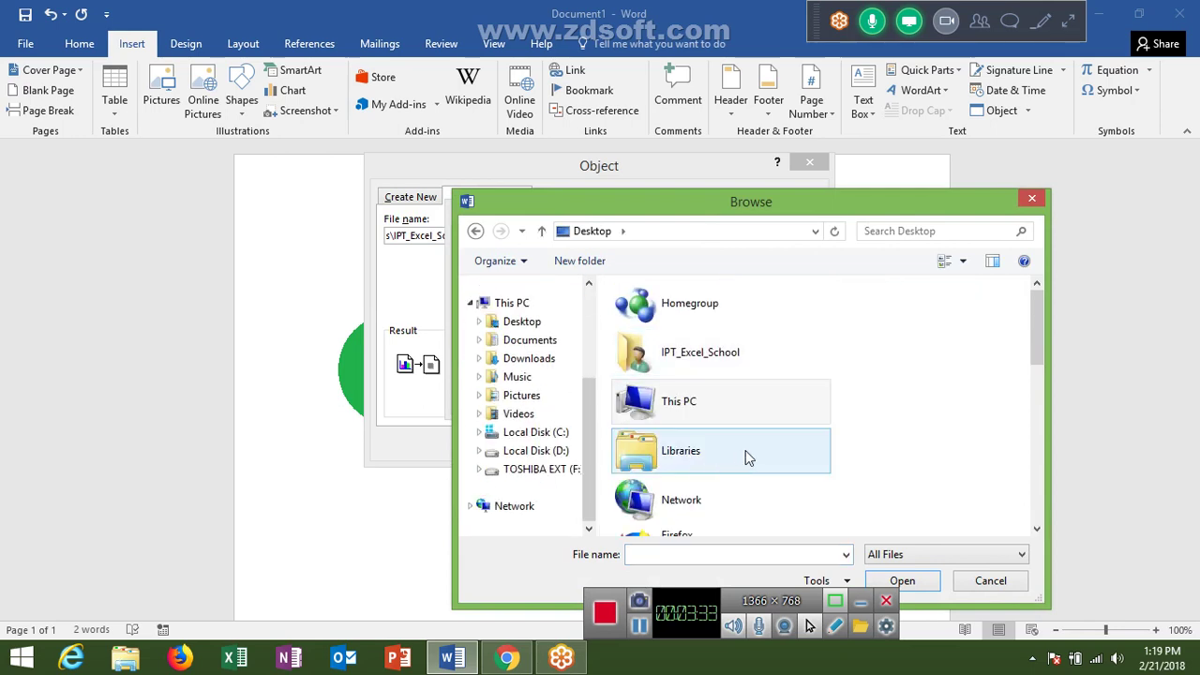
{"action": "scroll", "coordinate": [681, 436], "scroll_direction": "down", "scroll_amount": 3}
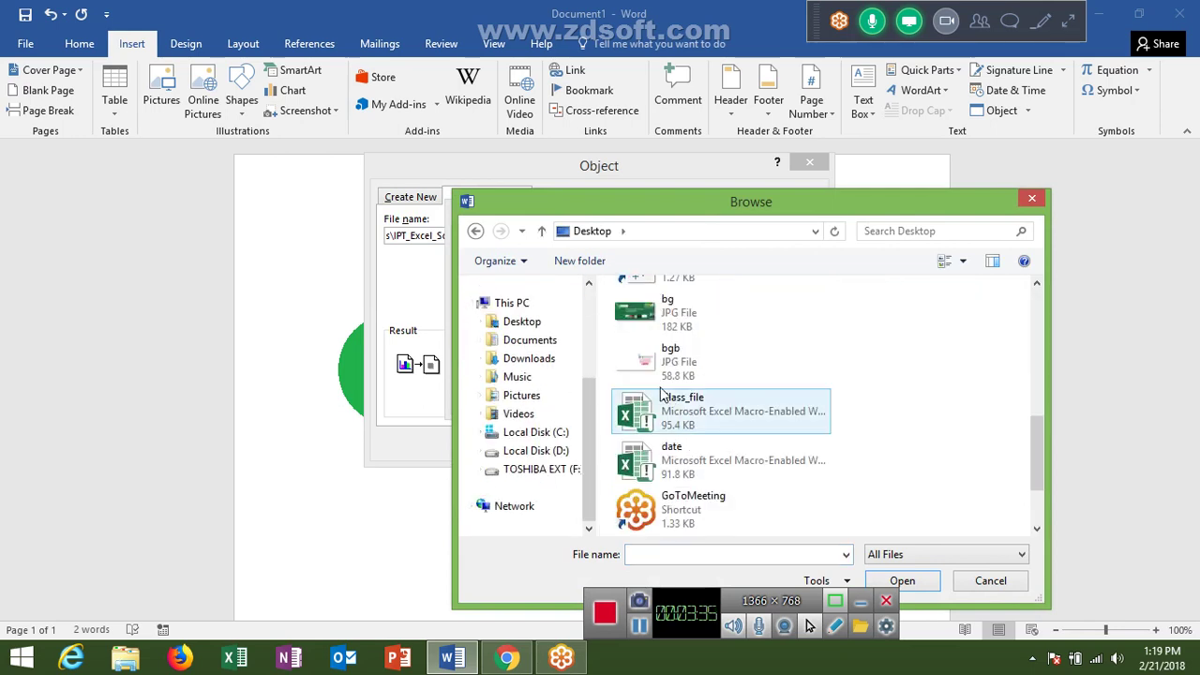
{"action": "scroll", "coordinate": [689, 441], "scroll_direction": "down", "scroll_amount": 1}
{"action": "scroll", "coordinate": [710, 441], "scroll_direction": "up", "scroll_amount": 5}
{"action": "scroll", "coordinate": [710, 440], "scroll_direction": "down", "scroll_amount": 2}
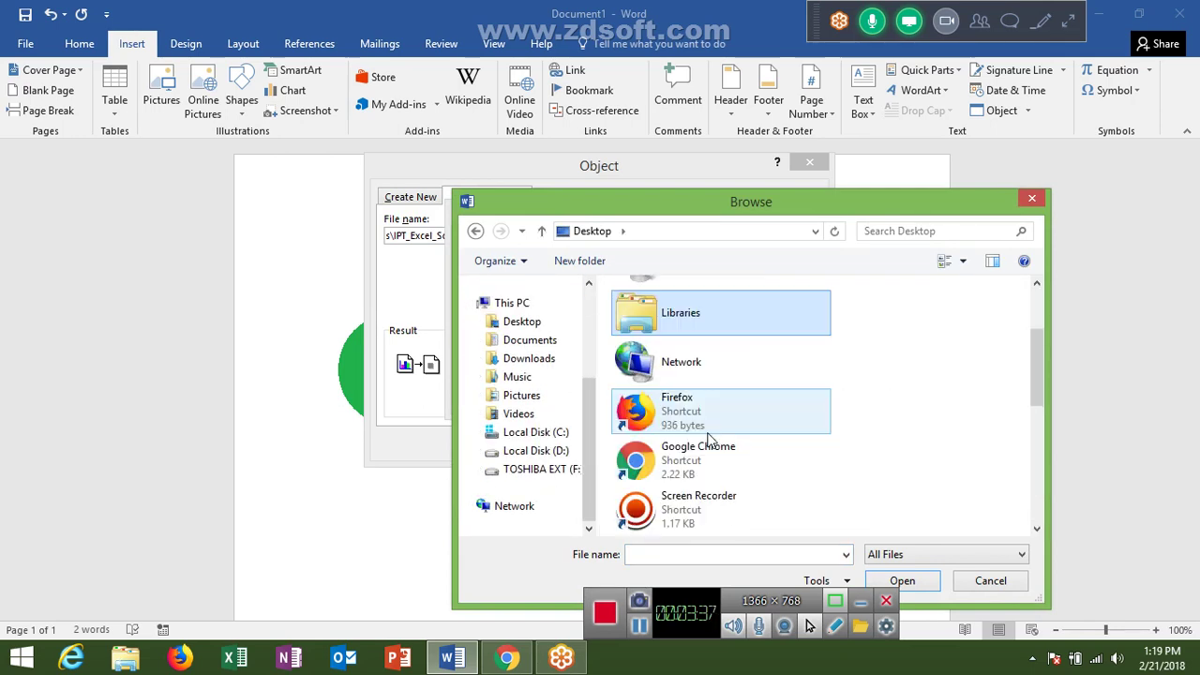
{"action": "scroll", "coordinate": [709, 441], "scroll_direction": "down", "scroll_amount": 3}
{"action": "scroll", "coordinate": [710, 440], "scroll_direction": "up", "scroll_amount": 2}
{"action": "scroll", "coordinate": [708, 445], "scroll_direction": "down", "scroll_amount": 3}
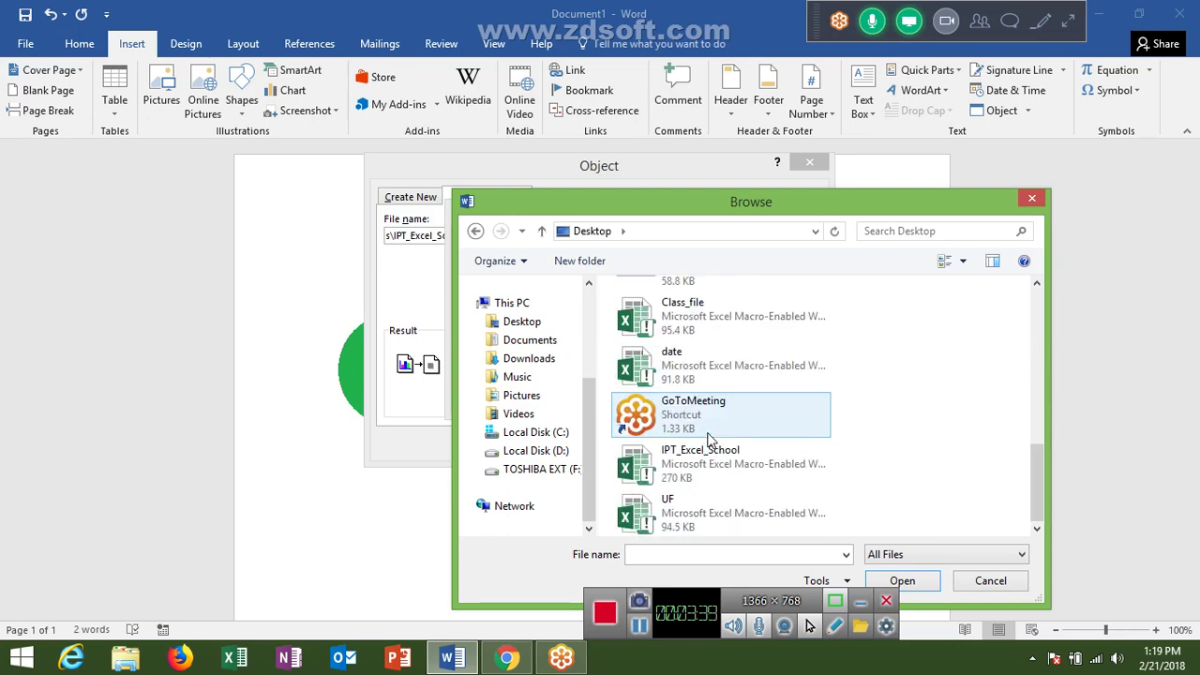
{"action": "scroll", "coordinate": [703, 450], "scroll_direction": "up", "scroll_amount": 4}
{"action": "left_click", "coordinate": [688, 483]}
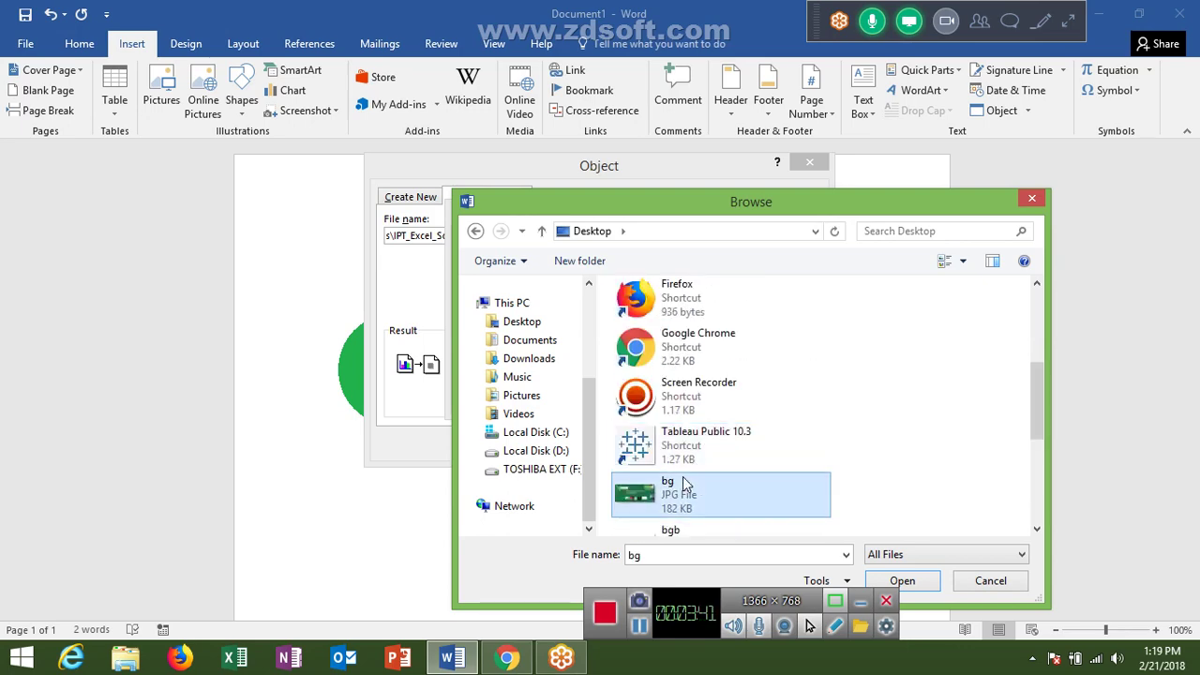
{"action": "left_click", "coordinate": [902, 580]}
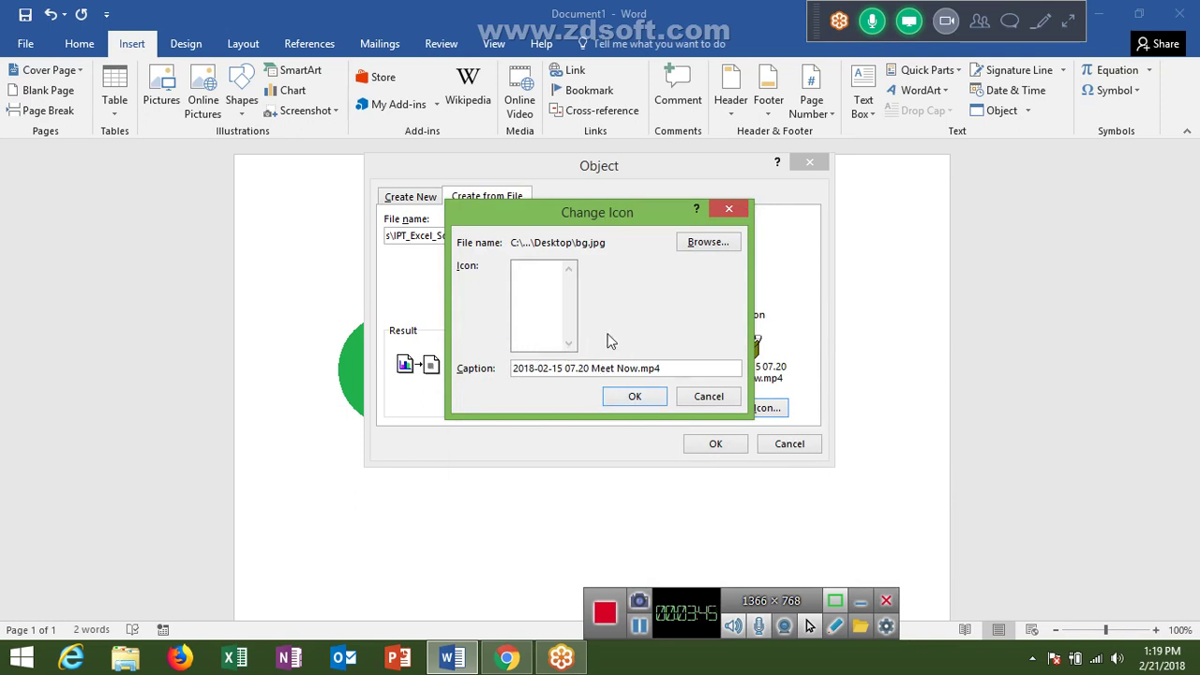
- Reselect bg.jpg for the icon, then abandon the icon change
{"action": "left_click", "coordinate": [695, 241]}
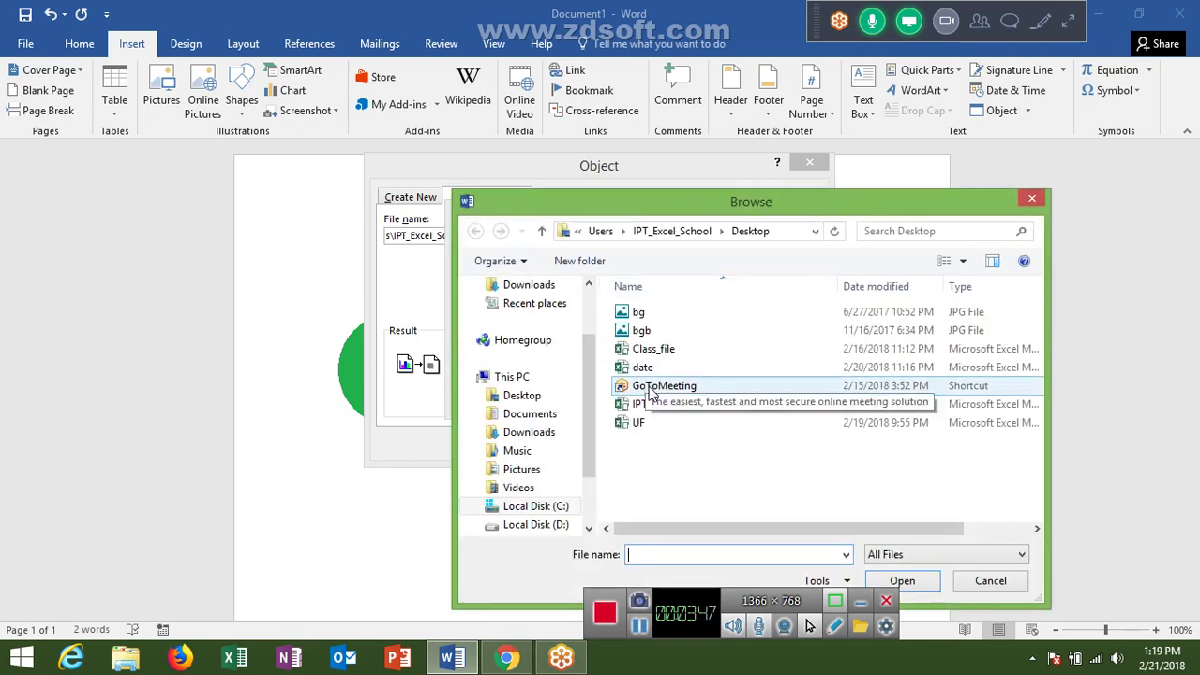
{"action": "left_click", "coordinate": [639, 312]}
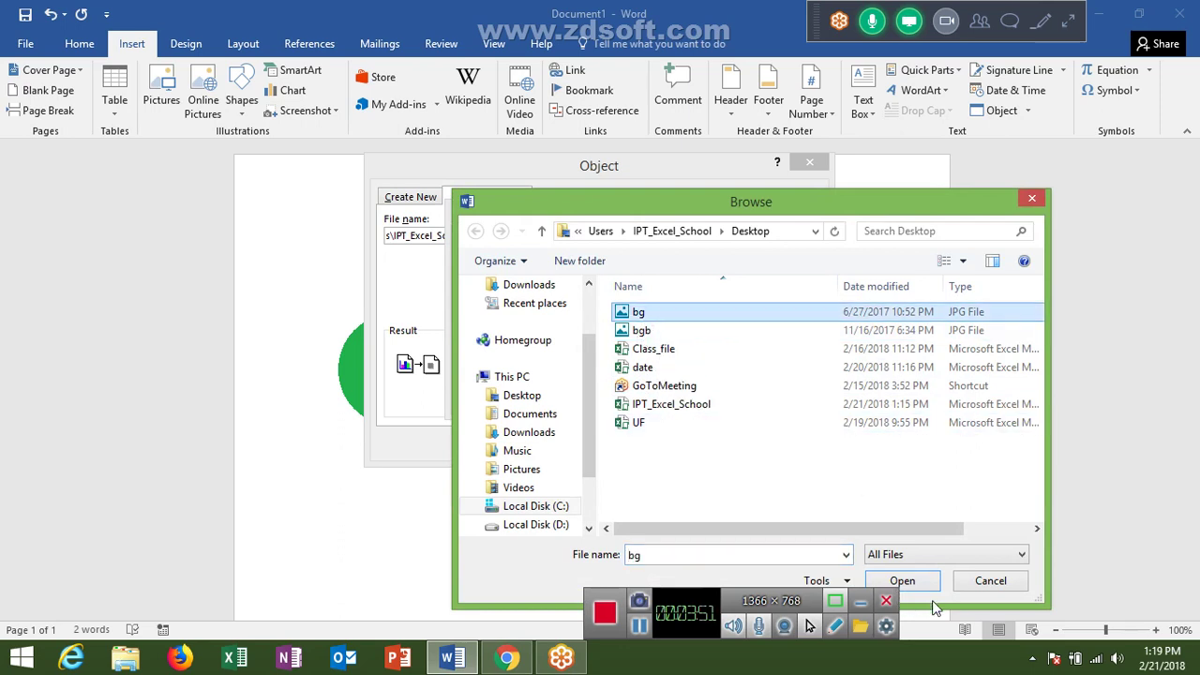
{"action": "left_click", "coordinate": [904, 582]}
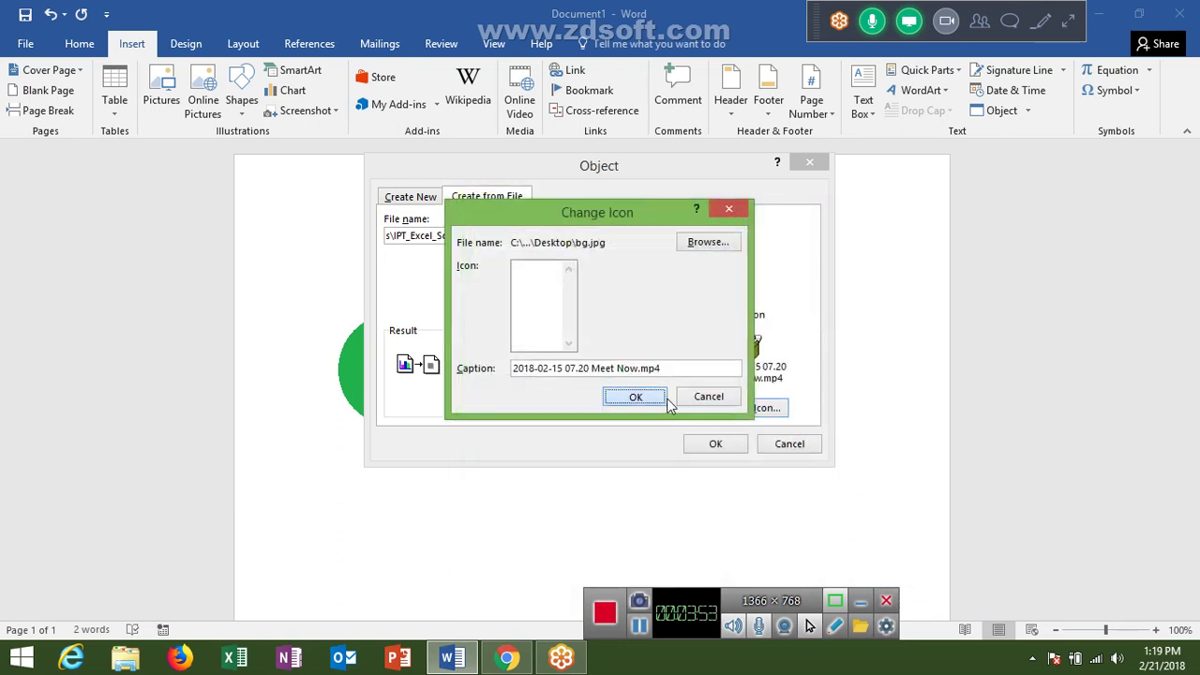
{"action": "left_click", "coordinate": [637, 397]}
{"action": "left_click", "coordinate": [727, 407]}
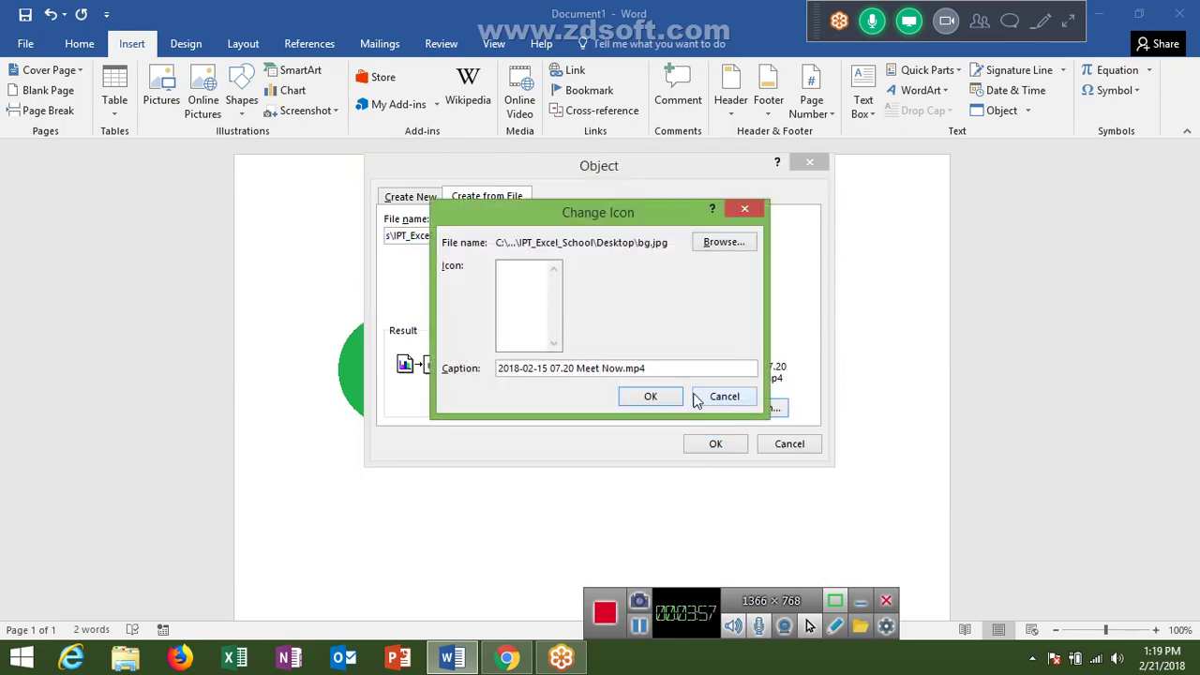
{"action": "left_click", "coordinate": [701, 399]}
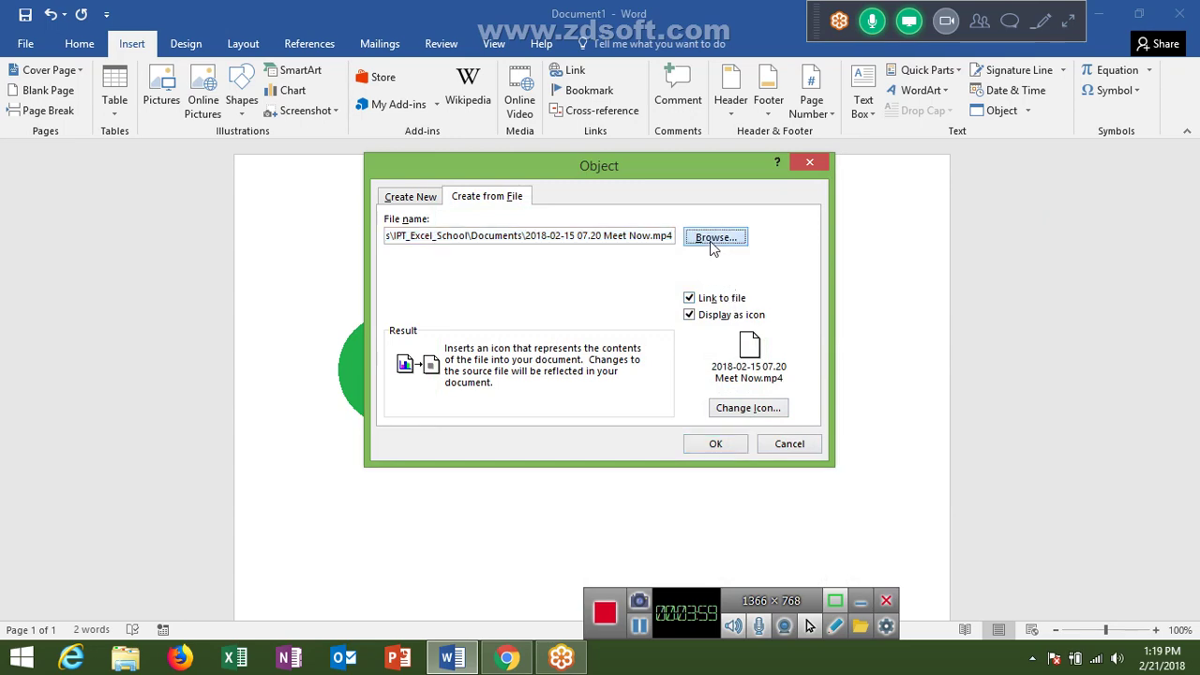
- Insert 'ChatLog Meet Now 2018_02_19 20_35.rtf' as a linked icon object
{"action": "left_click", "coordinate": [711, 242]}
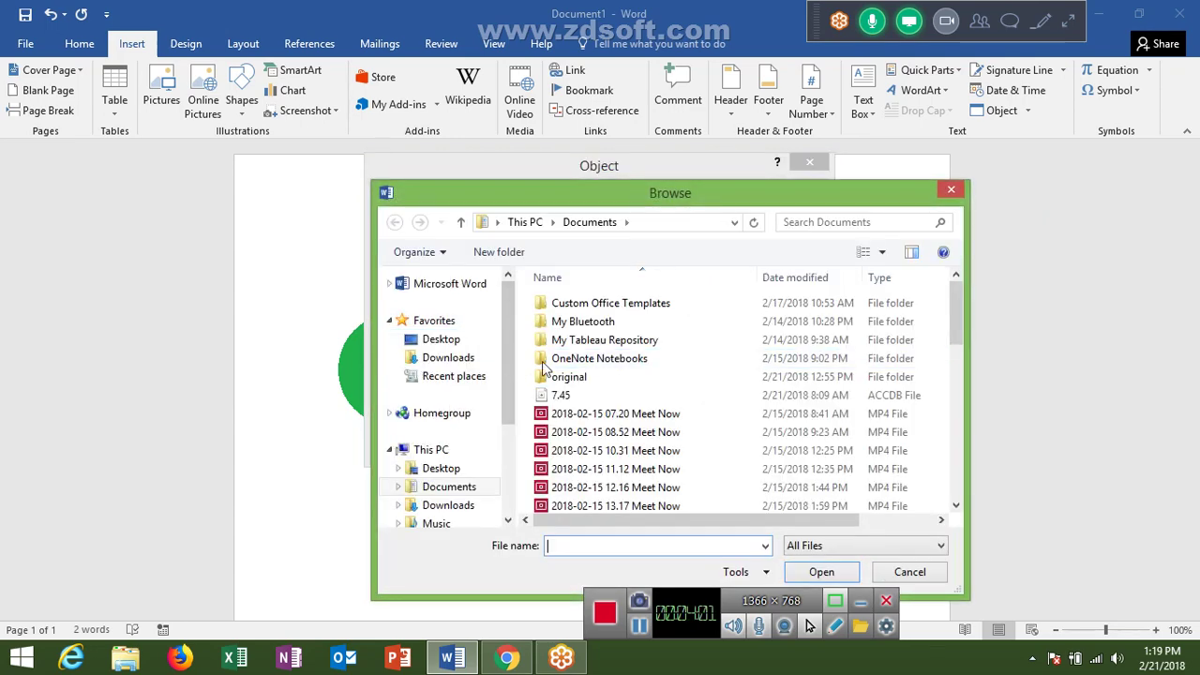
{"action": "left_click_drag", "start_coordinate": [962, 337], "coordinate": [967, 482]}
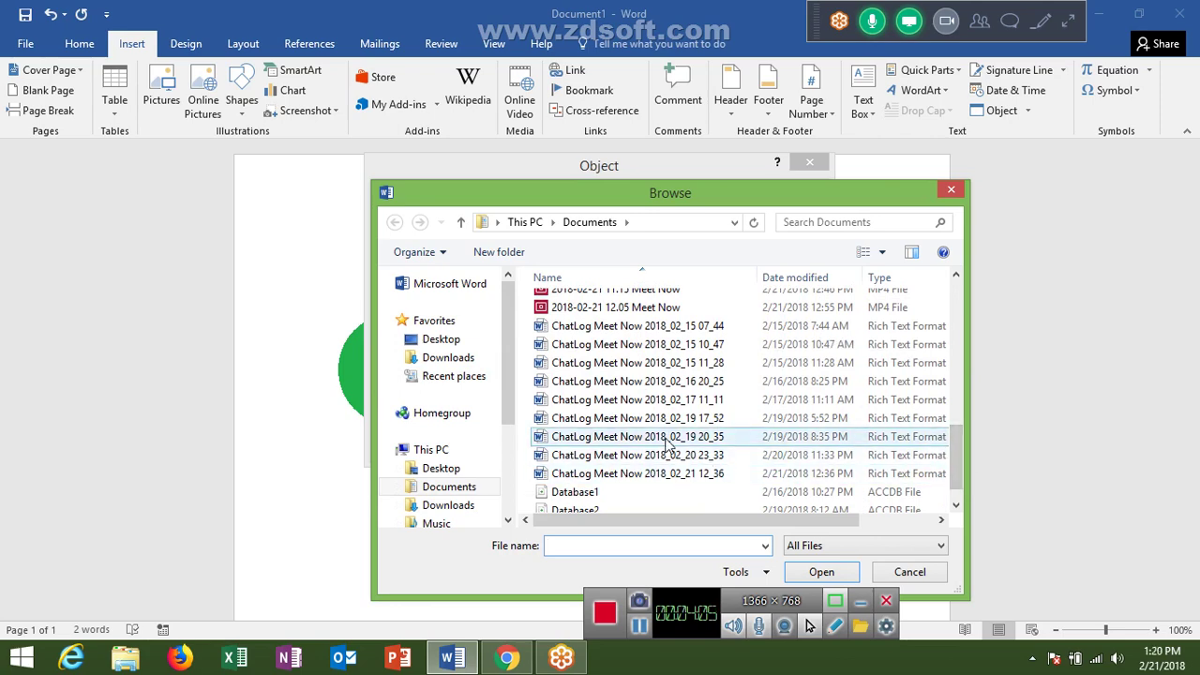
{"action": "left_click", "coordinate": [667, 437]}
{"action": "left_click", "coordinate": [837, 572]}
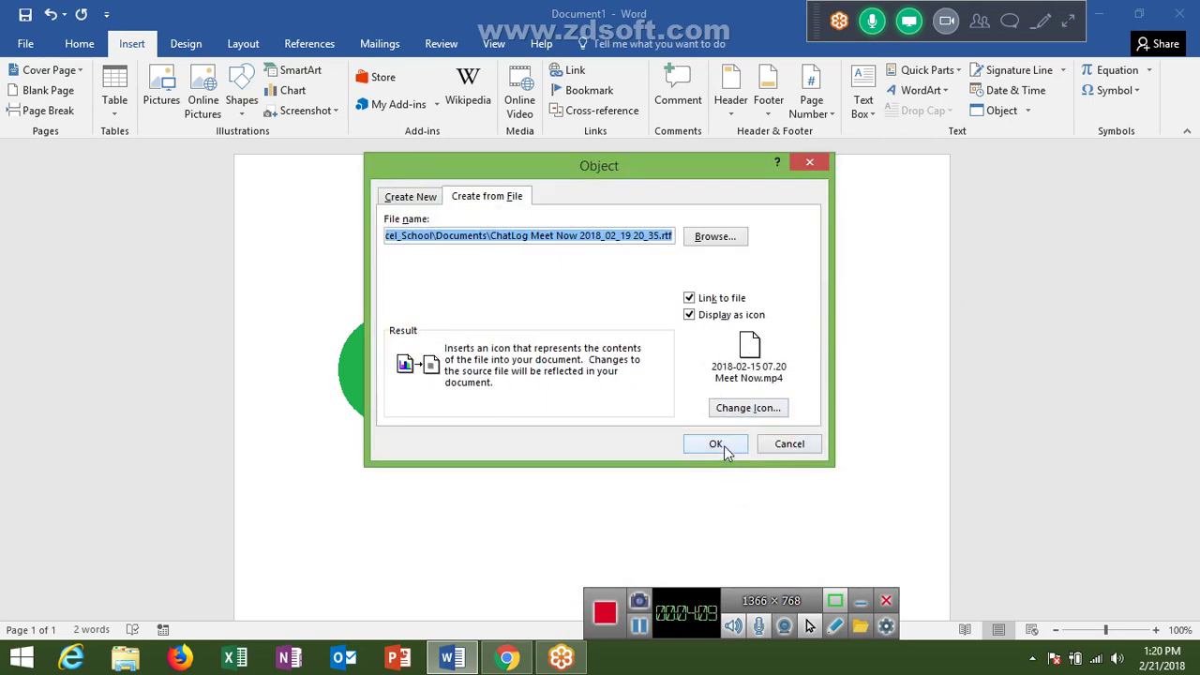
{"action": "left_click", "coordinate": [718, 444]}
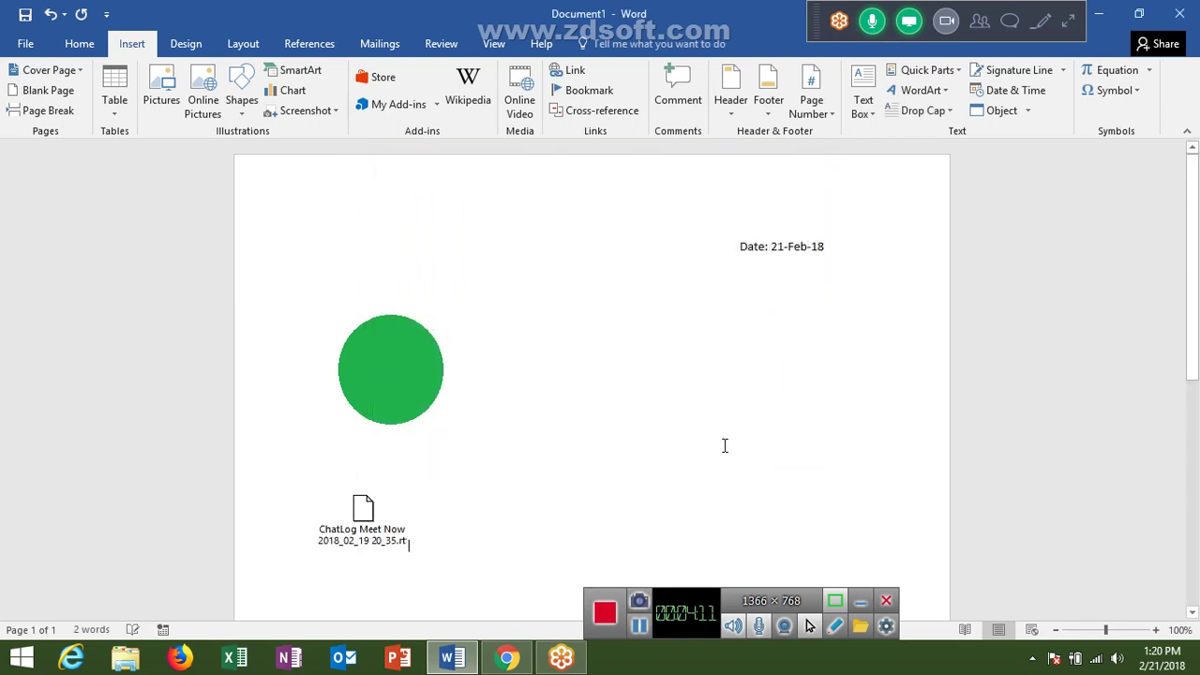
- Open the embedded ChatLog icon, close the file, and delete the icon
{"action": "scroll", "coordinate": [370, 470], "scroll_direction": "down", "scroll_amount": 3}
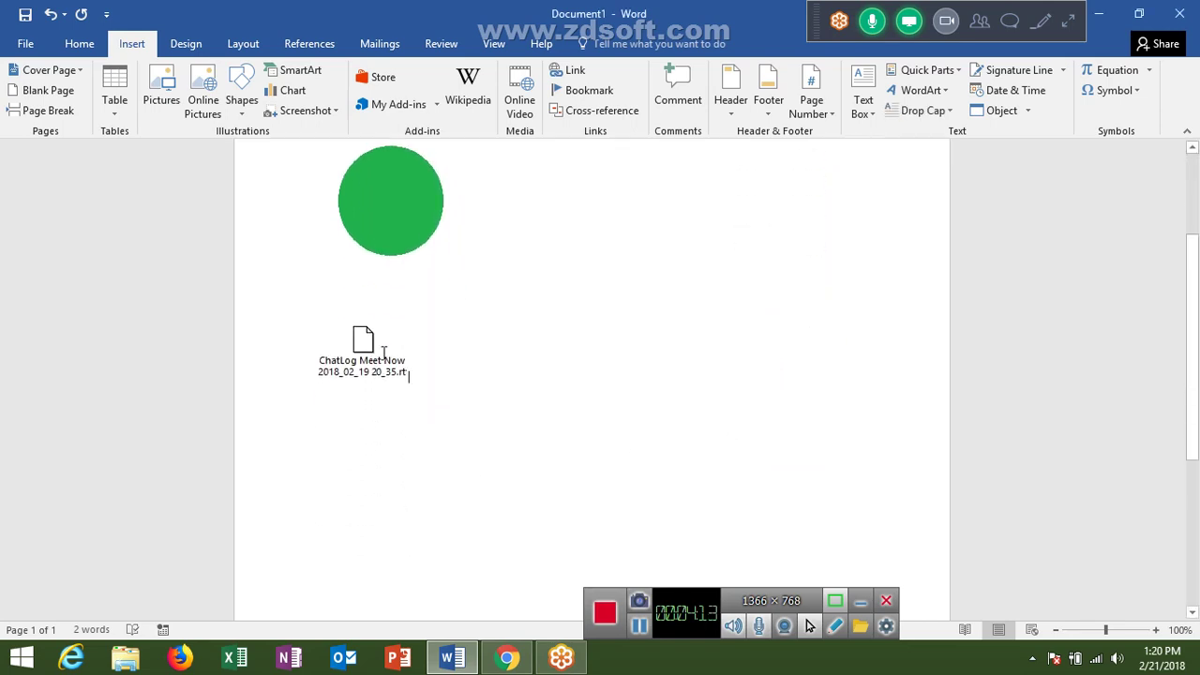
{"action": "left_click", "coordinate": [384, 352]}
{"action": "double_click", "coordinate": [373, 333]}
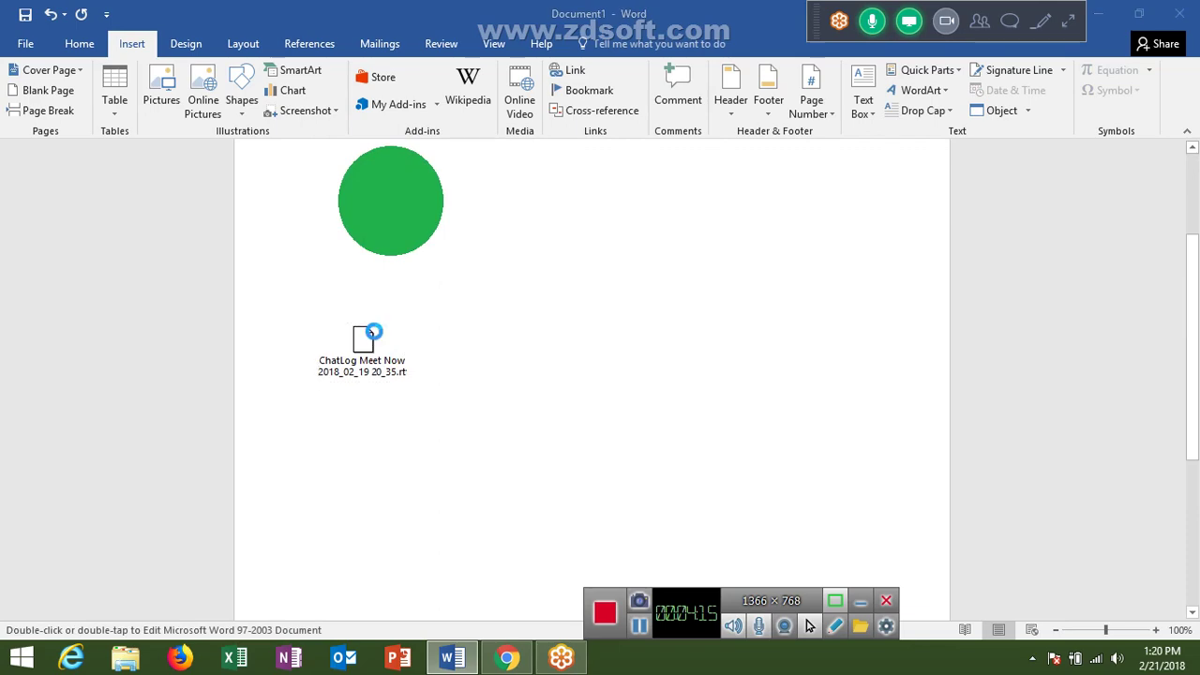
{"action": "left_click", "coordinate": [1181, 13]}
{"action": "key", "text": "Delete"}
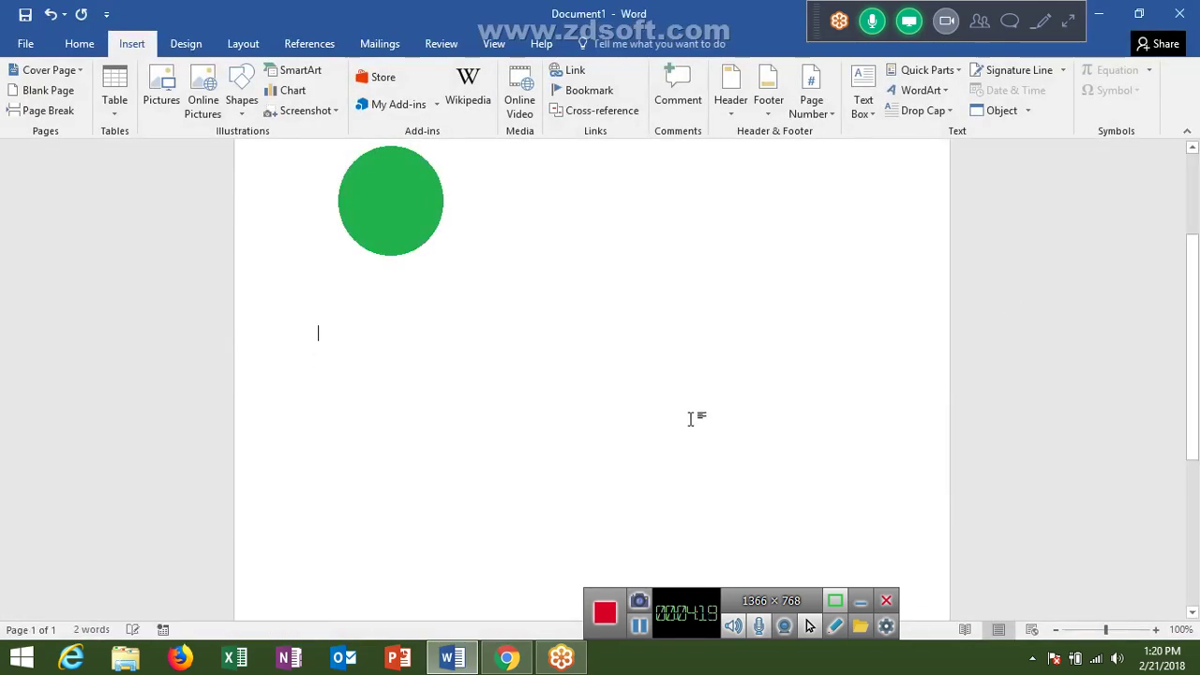
- Insert the ChatLog Meet Now 2018_02_20 23_33 file from Documents as a linked, icon-displayed object
{"action": "left_click", "coordinate": [996, 116]}
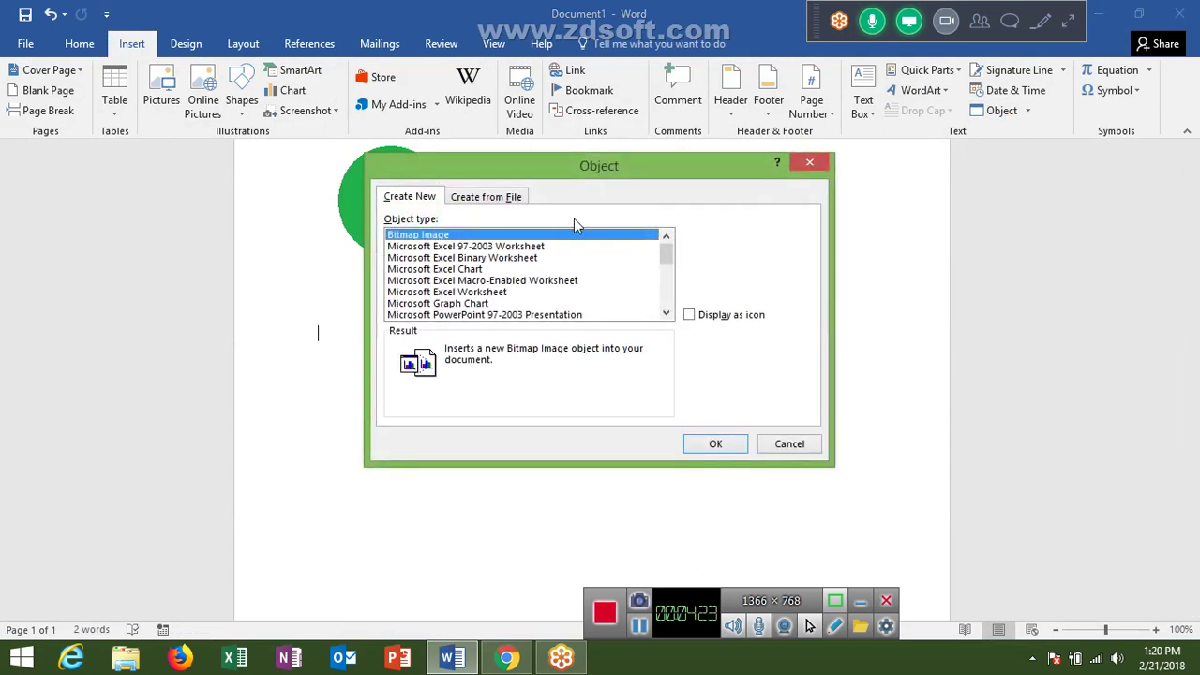
{"action": "left_click", "coordinate": [500, 197]}
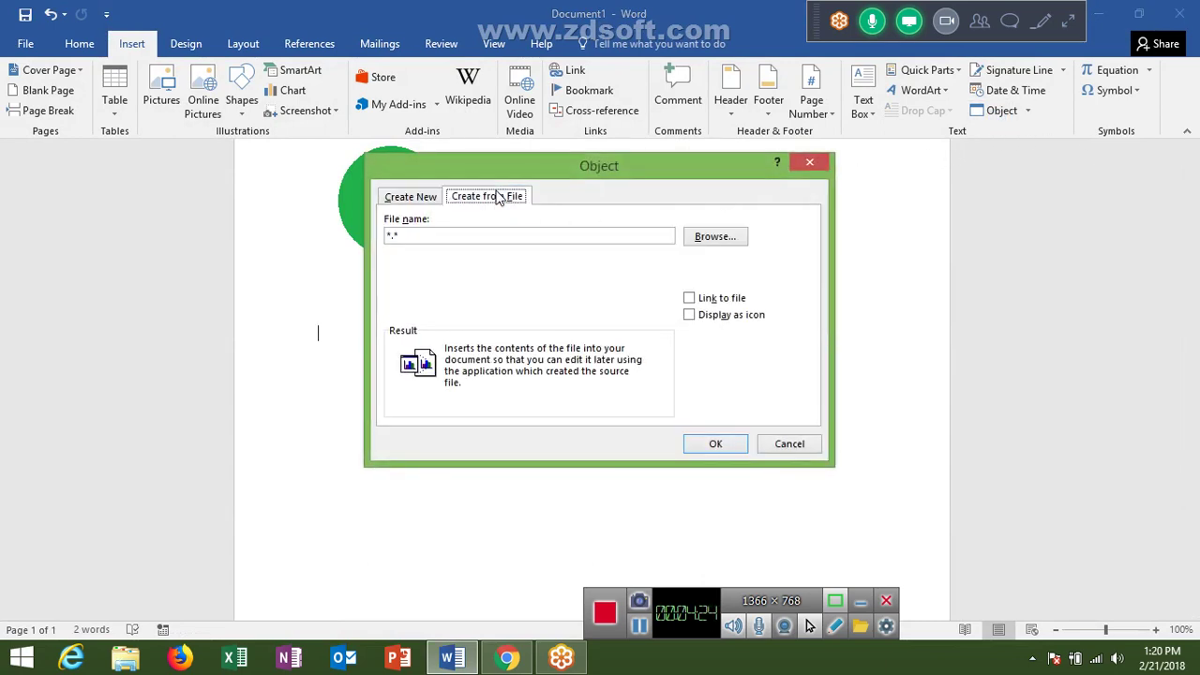
{"action": "left_click", "coordinate": [713, 241]}
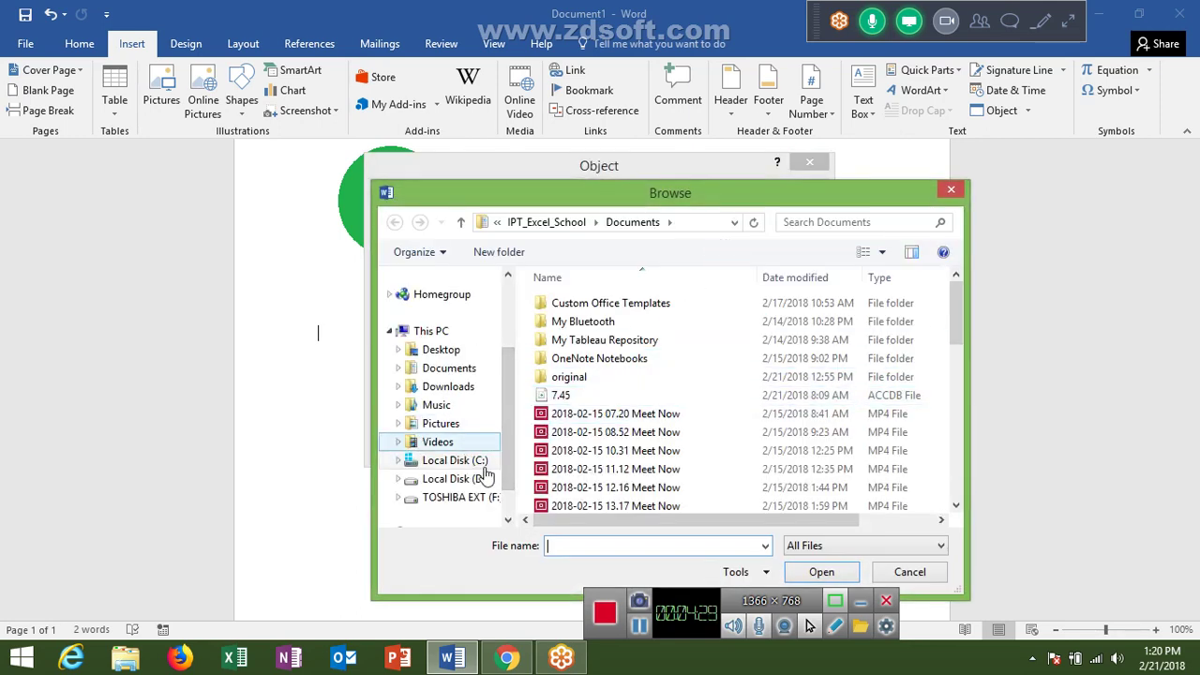
{"action": "left_click", "coordinate": [458, 369]}
{"action": "left_click_drag", "start_coordinate": [958, 338], "coordinate": [979, 492]}
{"action": "left_click", "coordinate": [684, 430]}
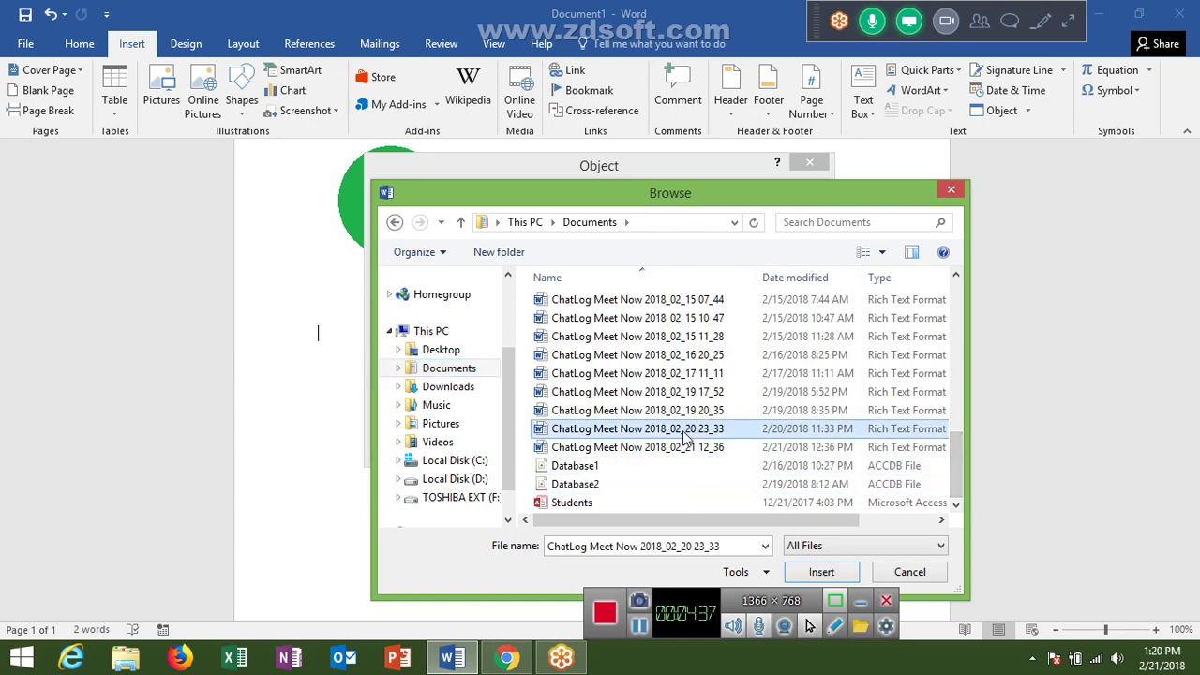
{"action": "left_click", "coordinate": [821, 572]}
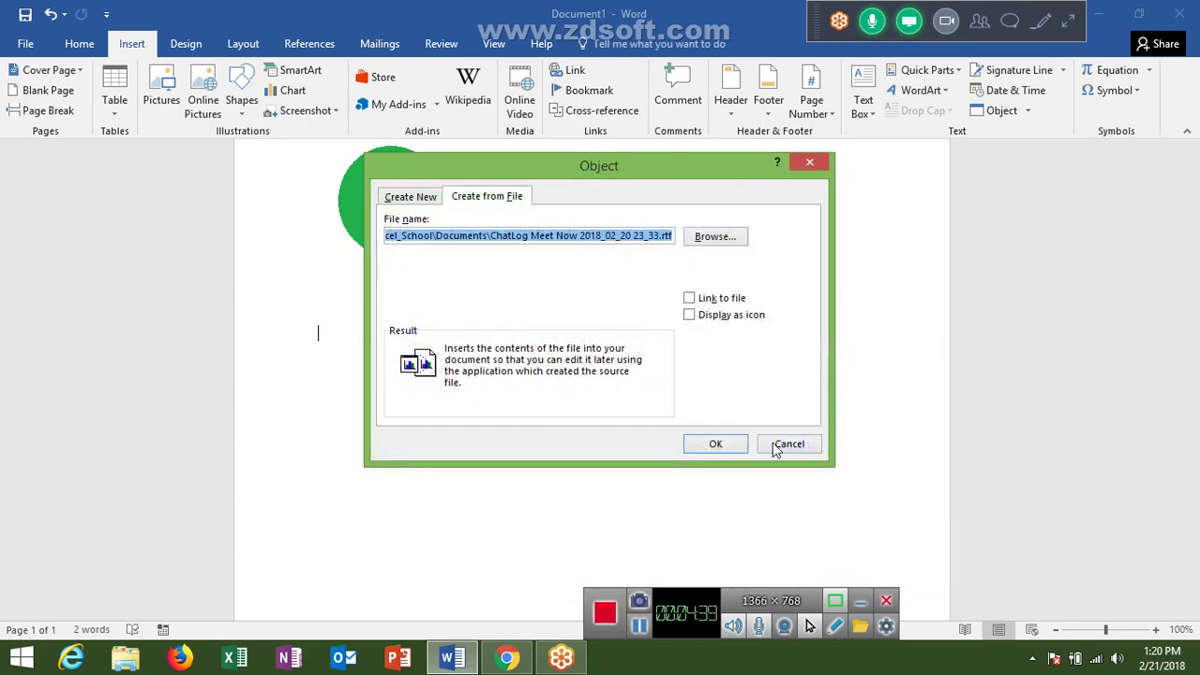
{"action": "left_click", "coordinate": [690, 298]}
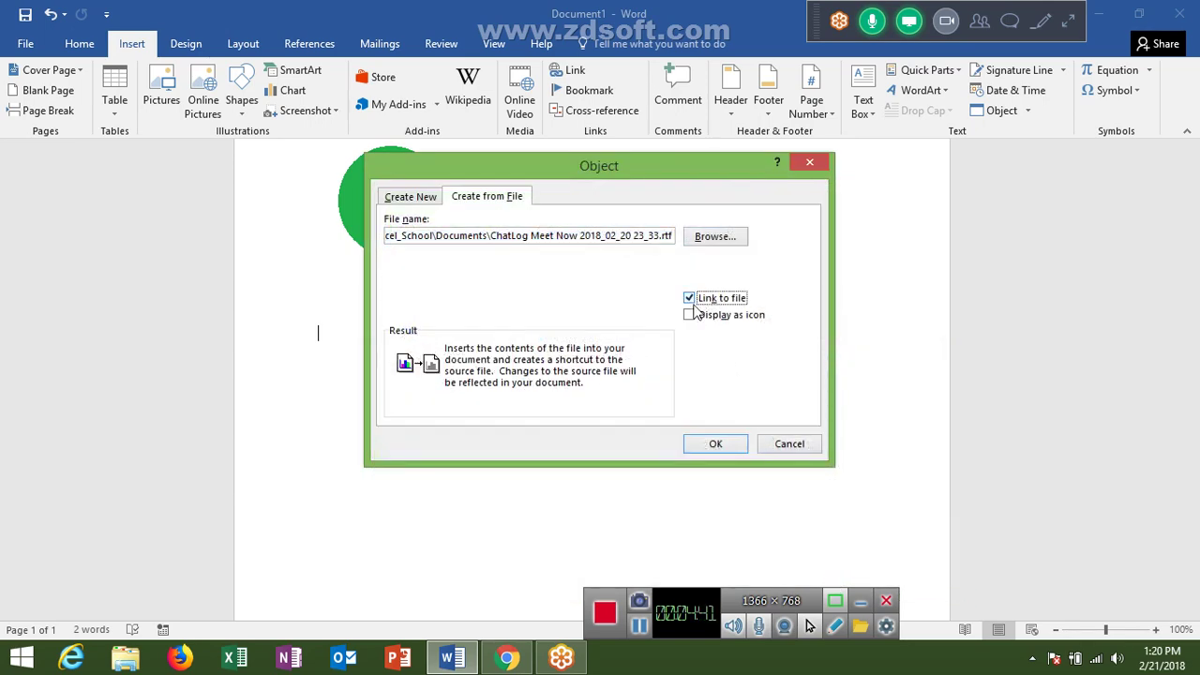
{"action": "left_click", "coordinate": [691, 316]}
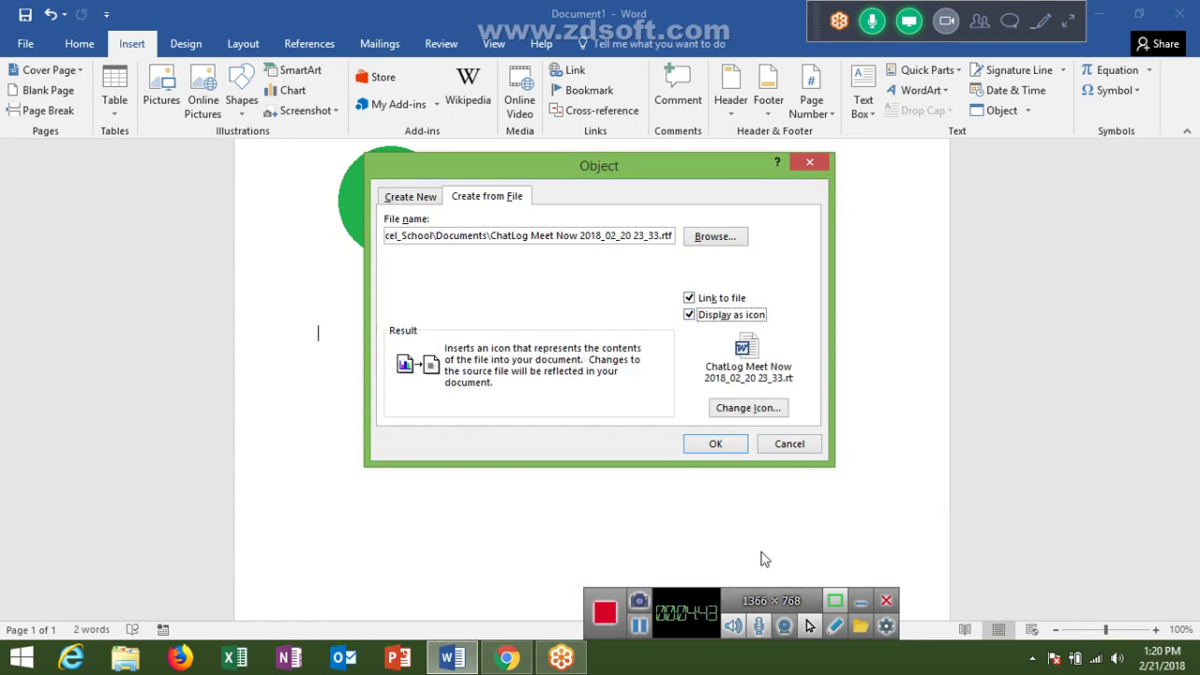
{"action": "left_click", "coordinate": [716, 446]}
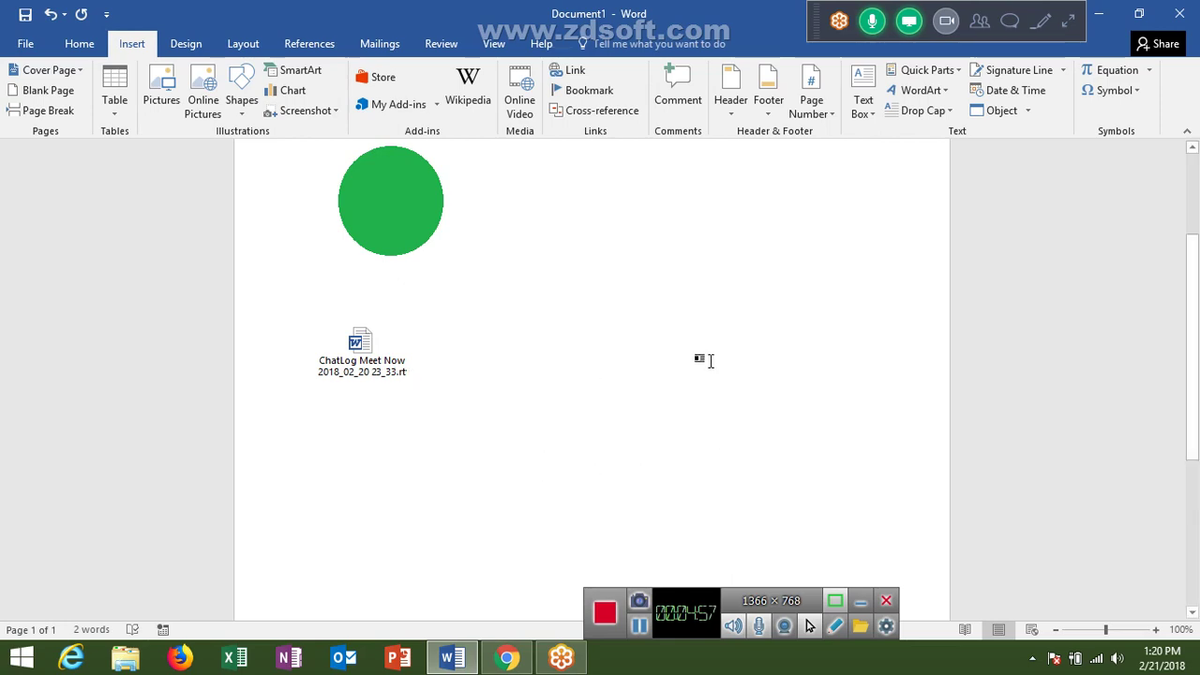
{"action": "left_click", "coordinate": [992, 111]}
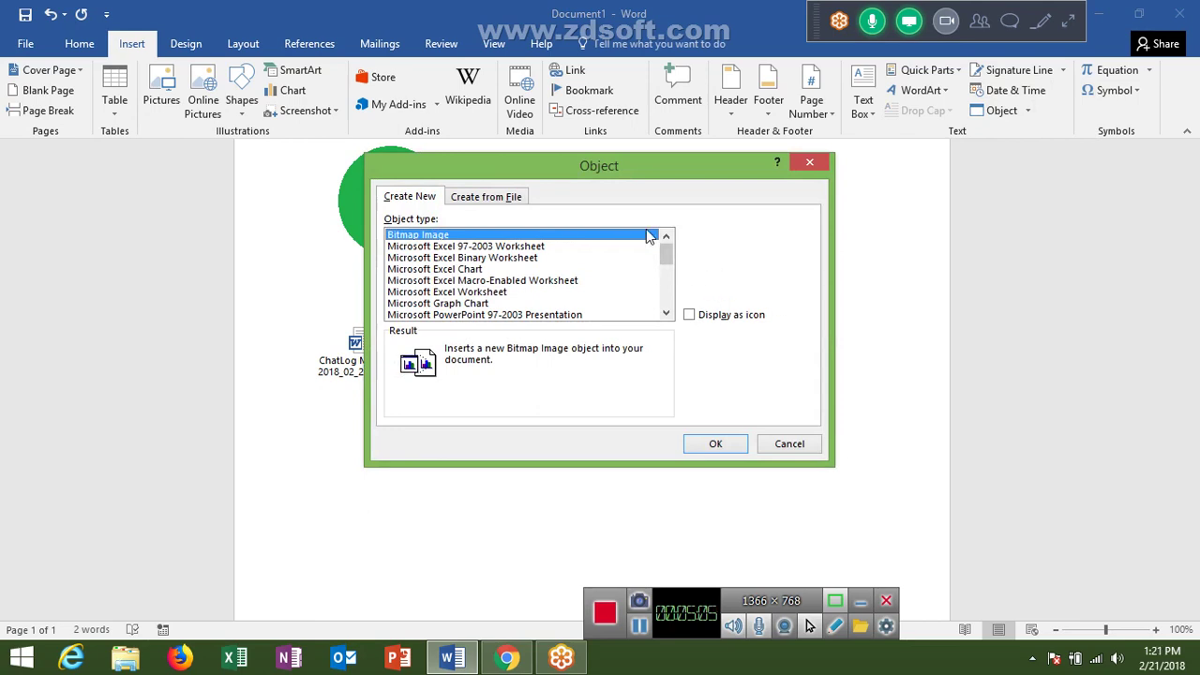
{"action": "left_click", "coordinate": [494, 199]}
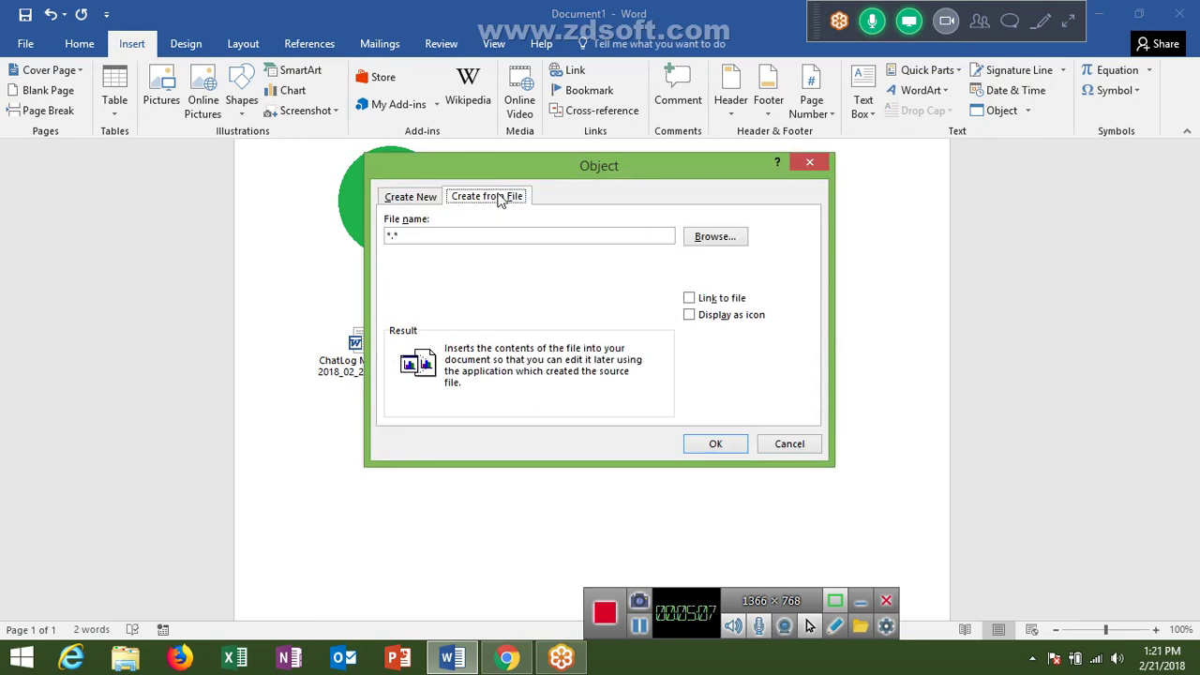
{"action": "key", "text": "Escape"}
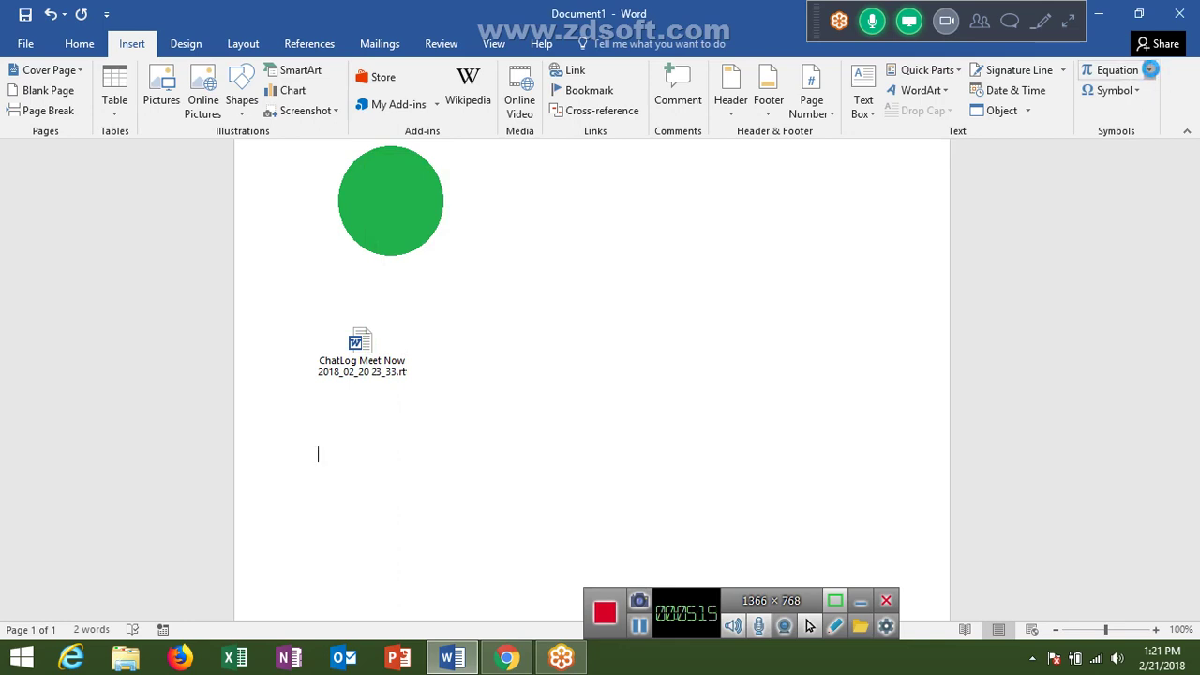
- Insert the Binomial Theorem equation and change its left-side exponent from n to n2
{"action": "left_click", "coordinate": [1151, 70]}
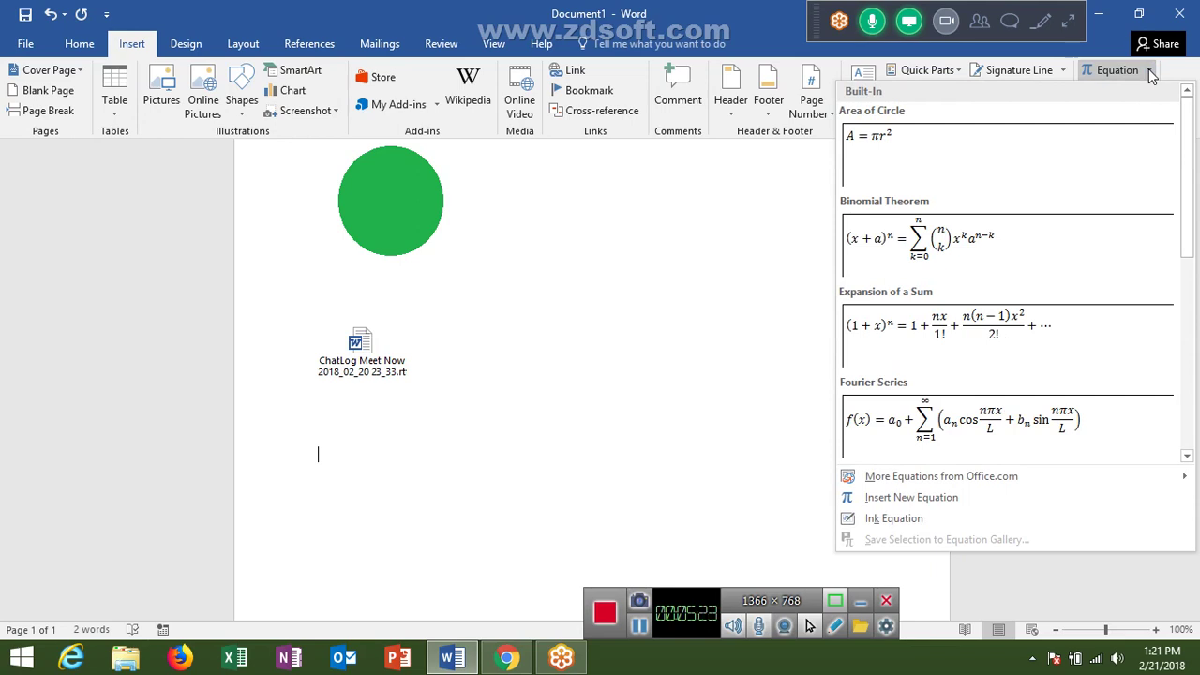
{"action": "left_click", "coordinate": [948, 244]}
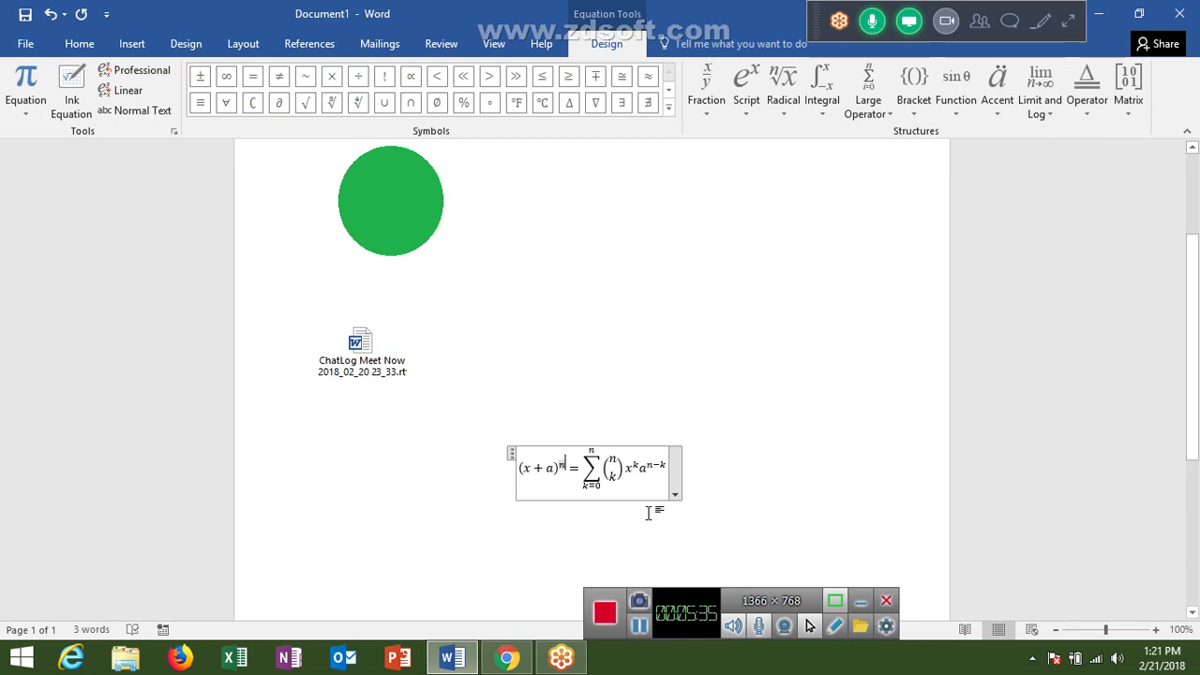
{"action": "type", "text": "21"}
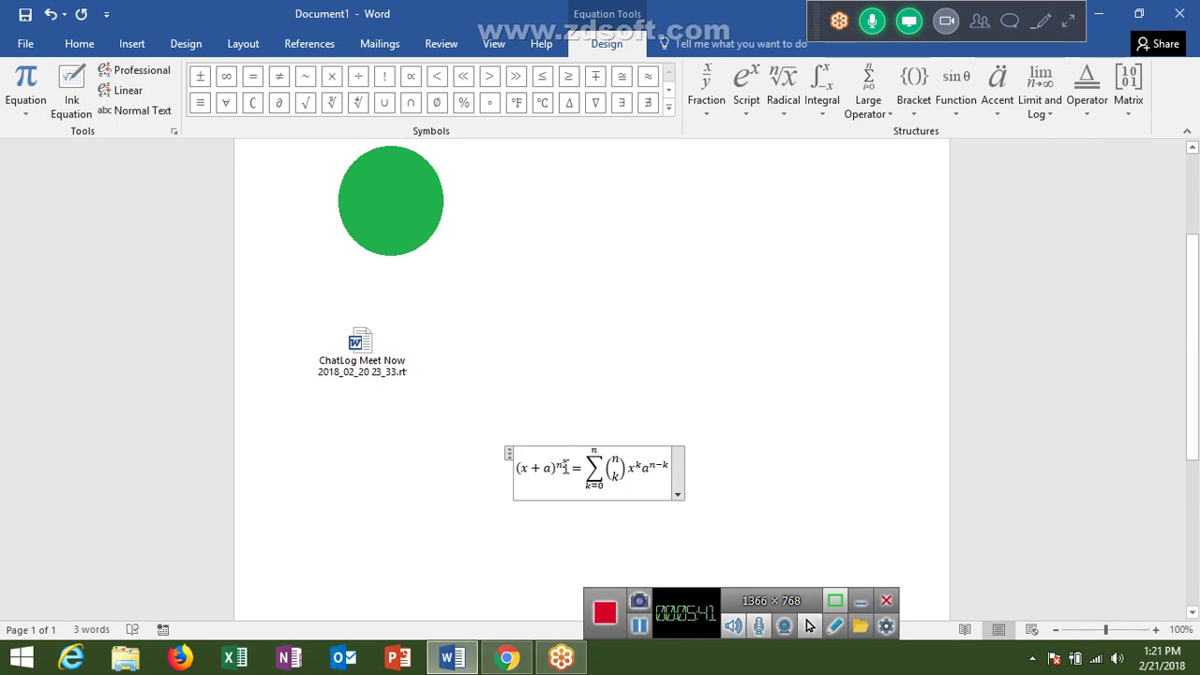
{"action": "double_click", "coordinate": [565, 466]}
{"action": "left_click", "coordinate": [613, 479]}
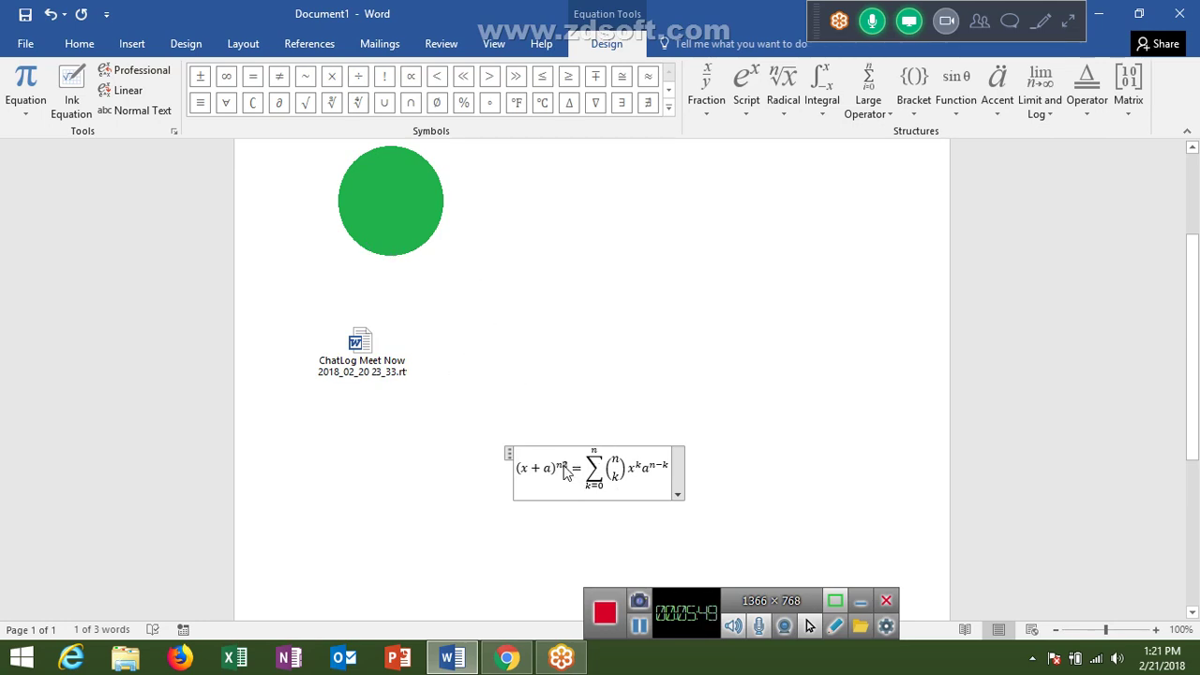
{"action": "right_click", "coordinate": [566, 469]}
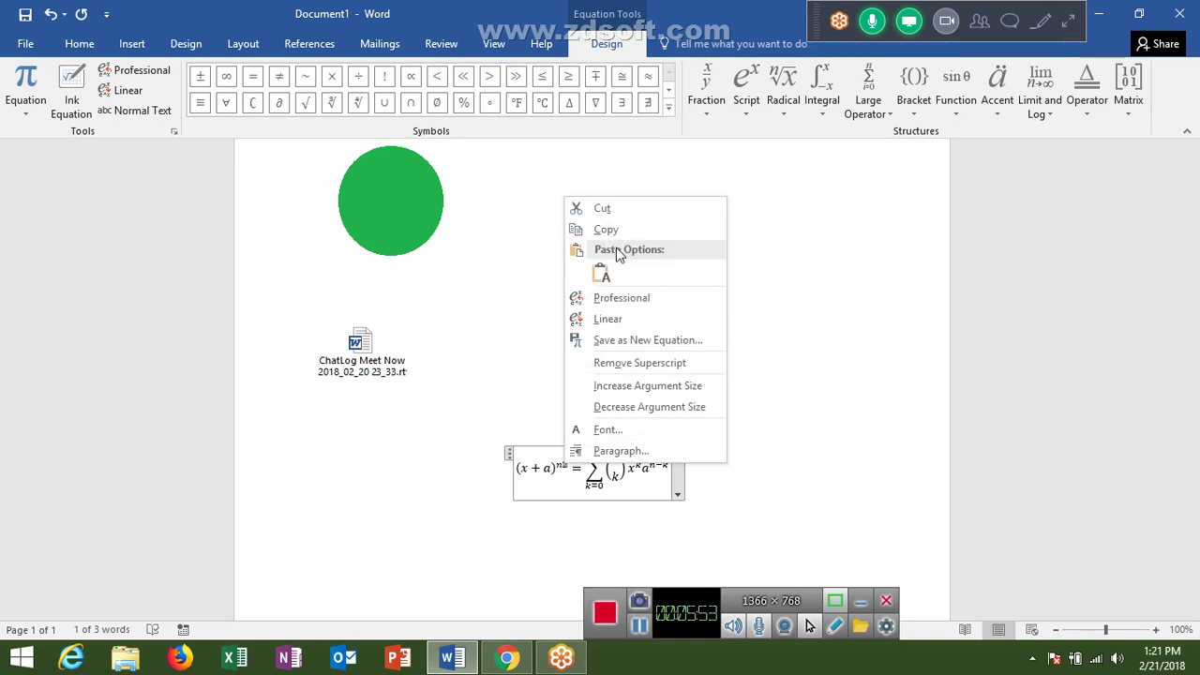
{"action": "left_click", "coordinate": [611, 429]}
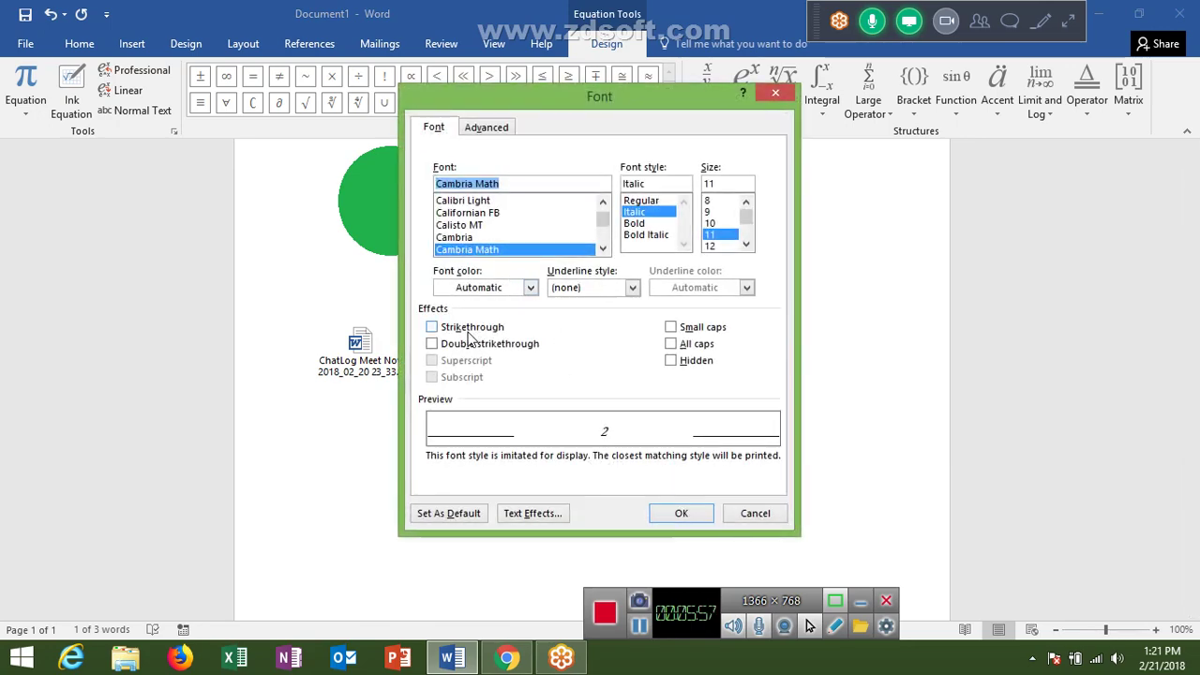
{"action": "left_click", "coordinate": [745, 515]}
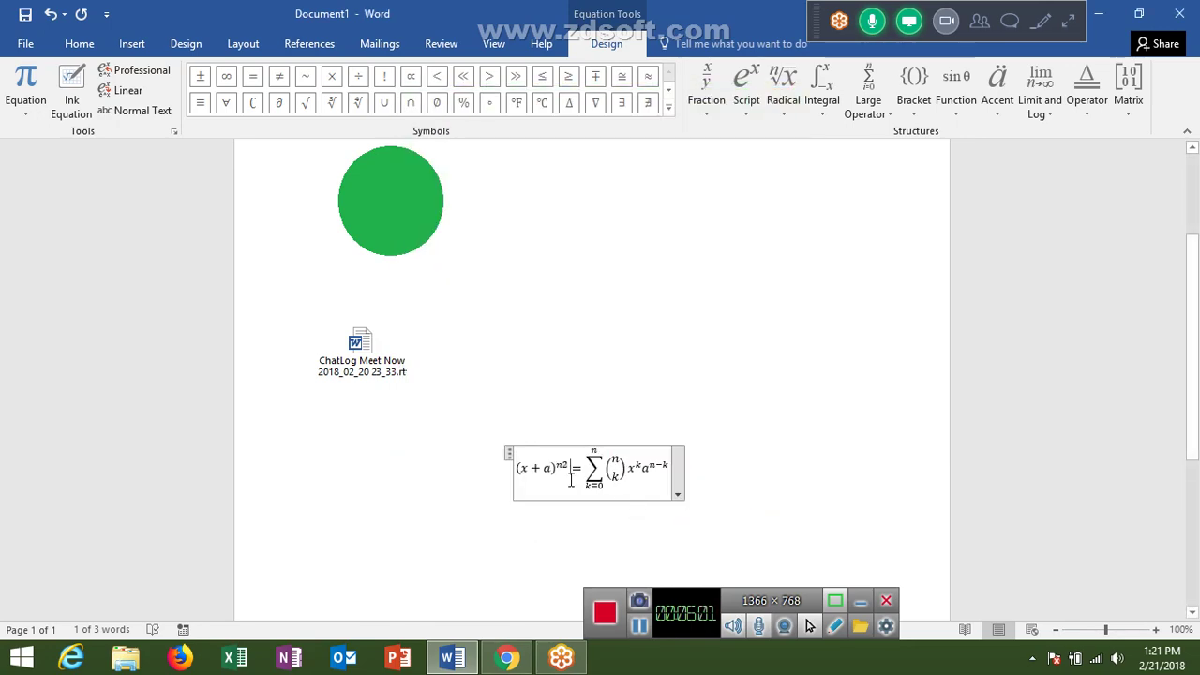
{"action": "left_click", "coordinate": [562, 457]}
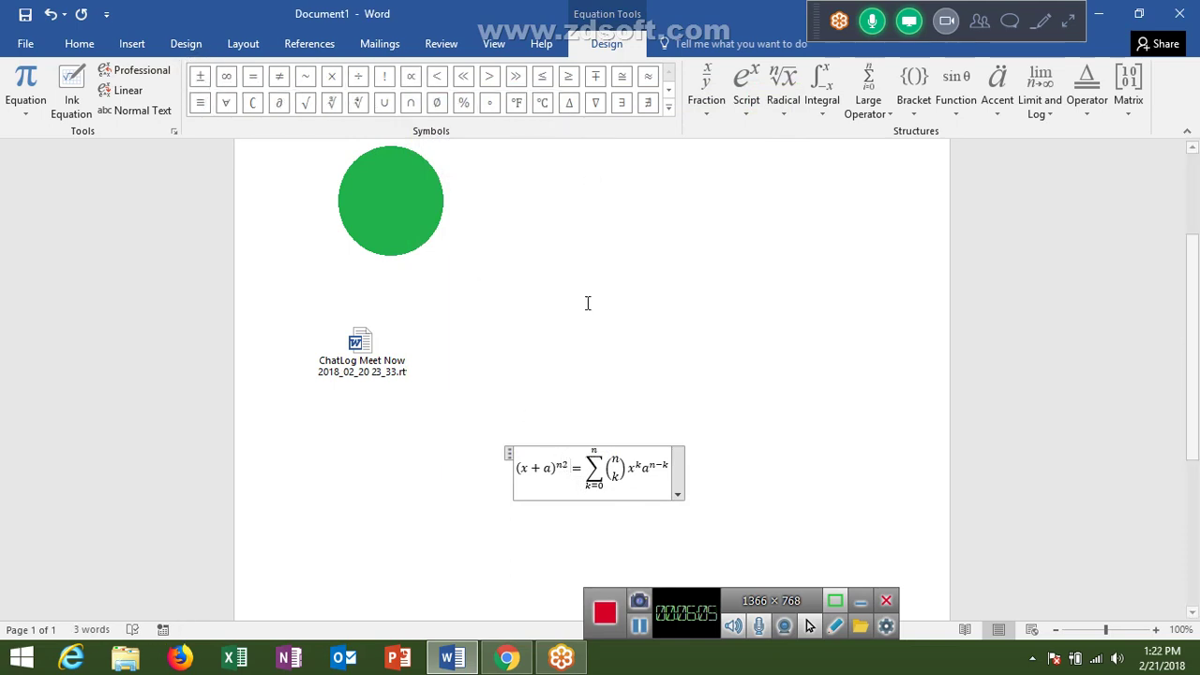
- Add an x_y² subscript-superscript structure after n2 in the equation's exponent
{"action": "left_click_drag", "start_coordinate": [564, 463], "coordinate": [570, 475]}
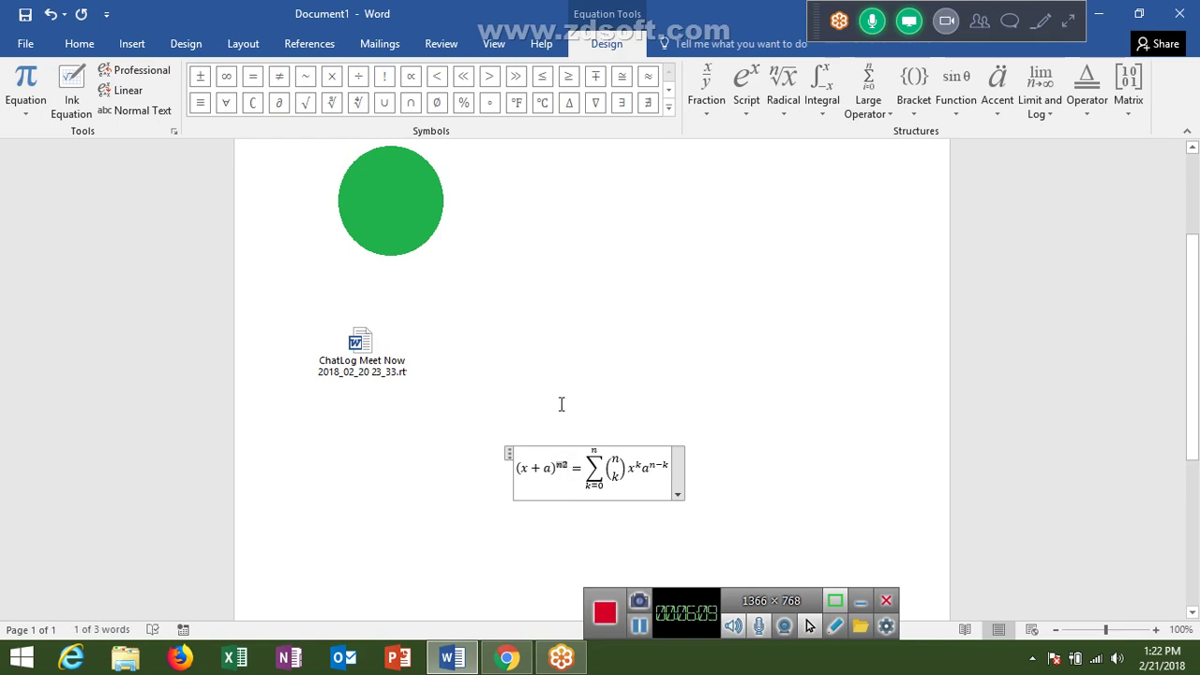
{"action": "key", "text": "Right"}
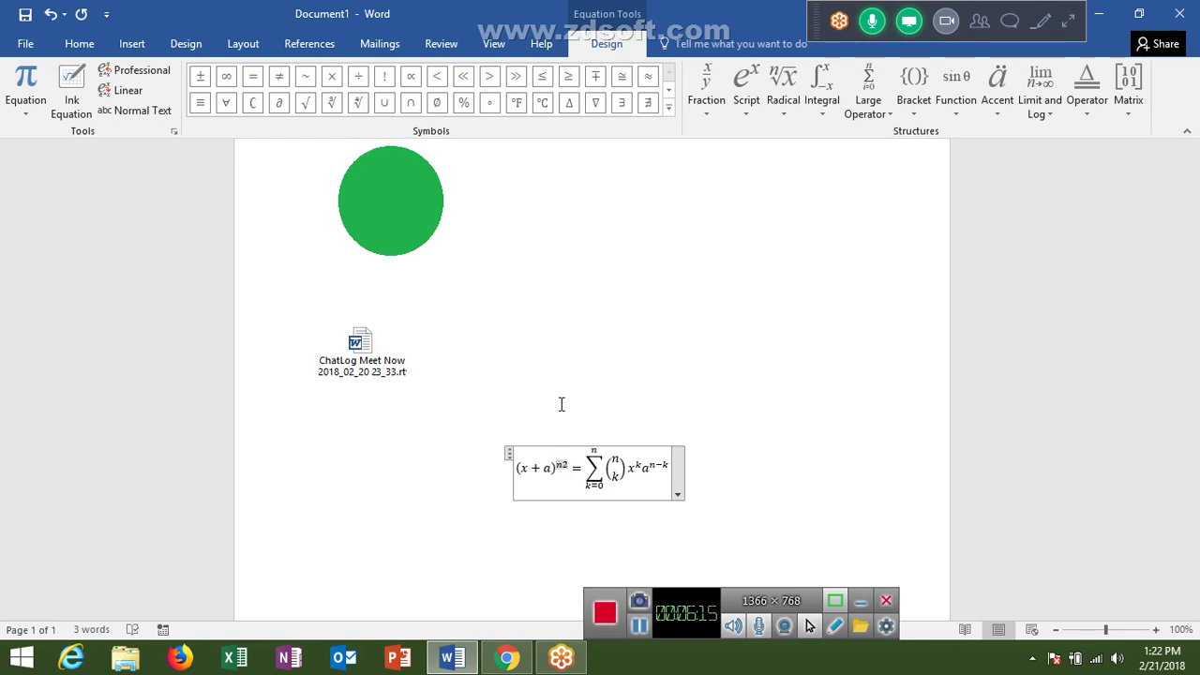
{"action": "left_click", "coordinate": [986, 115]}
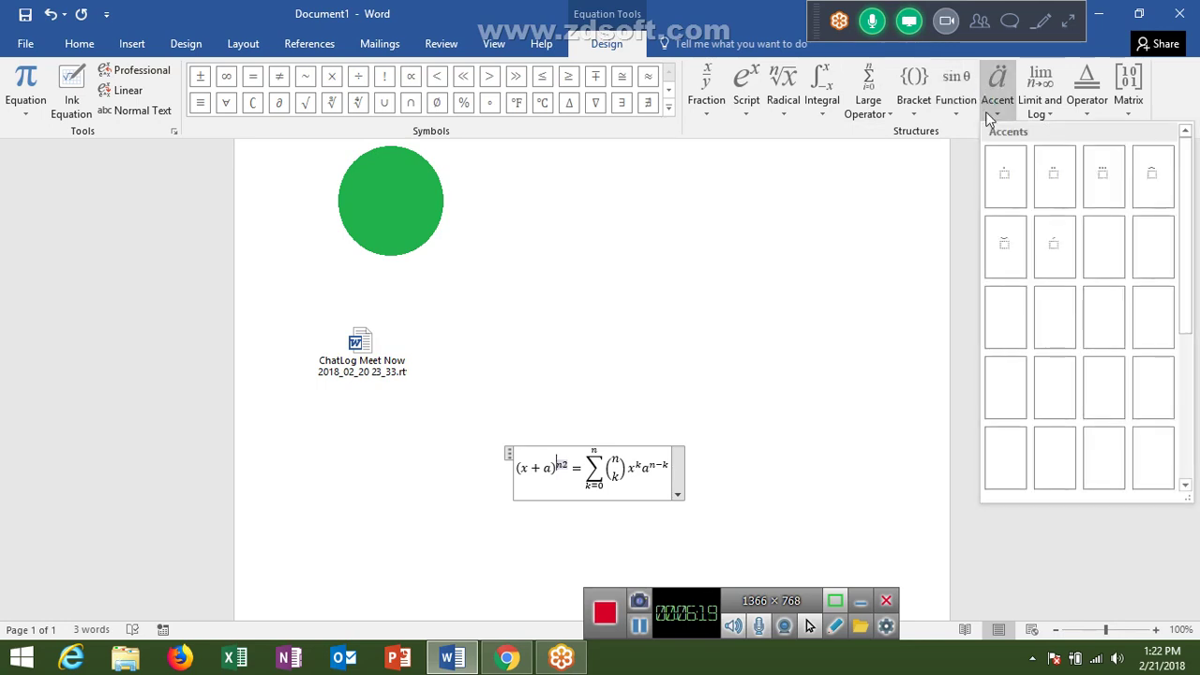
{"action": "left_click", "coordinate": [913, 90]}
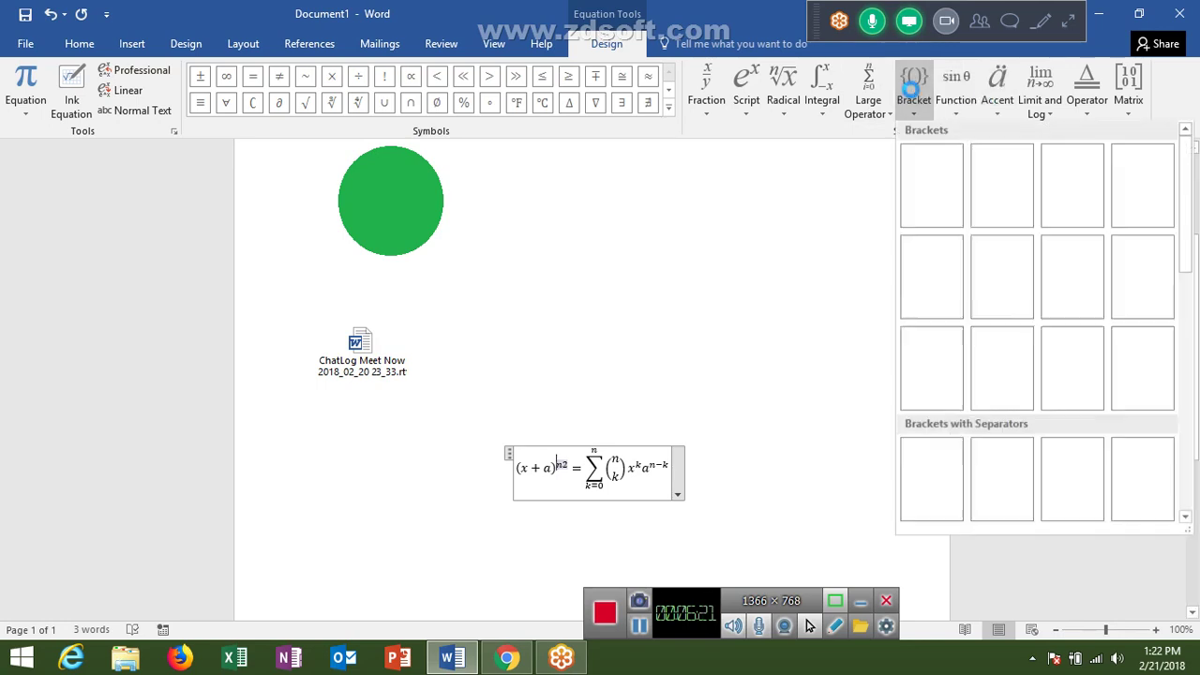
{"action": "left_click", "coordinate": [870, 93]}
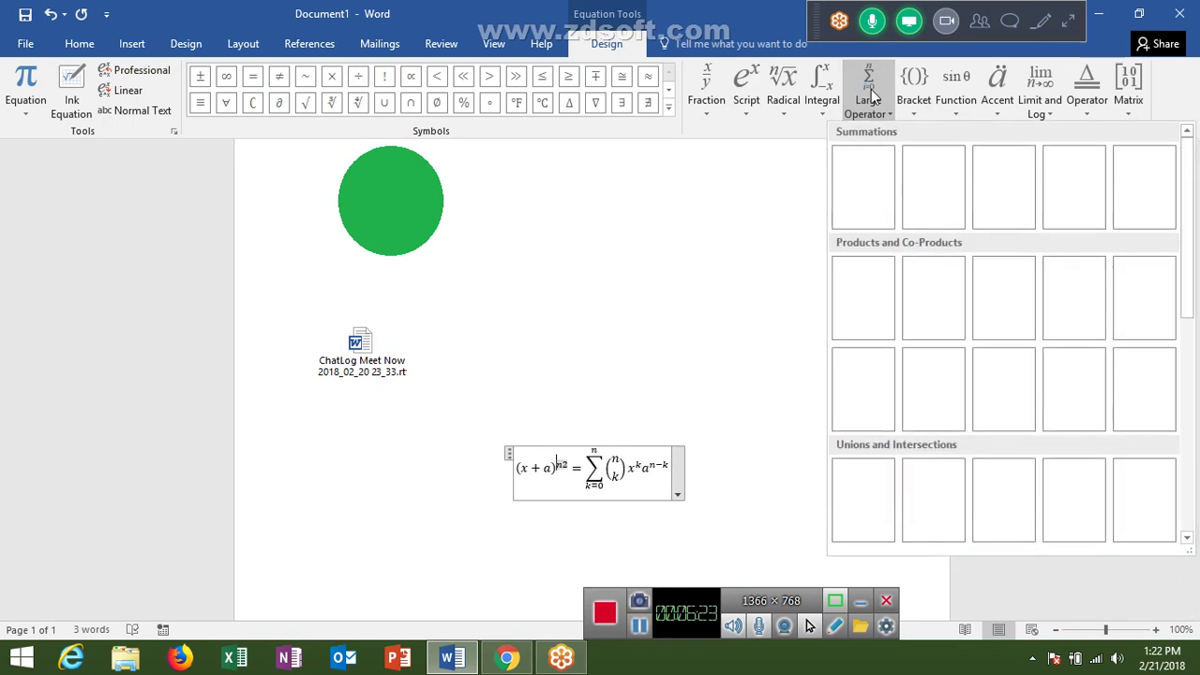
{"action": "left_click", "coordinate": [822, 94]}
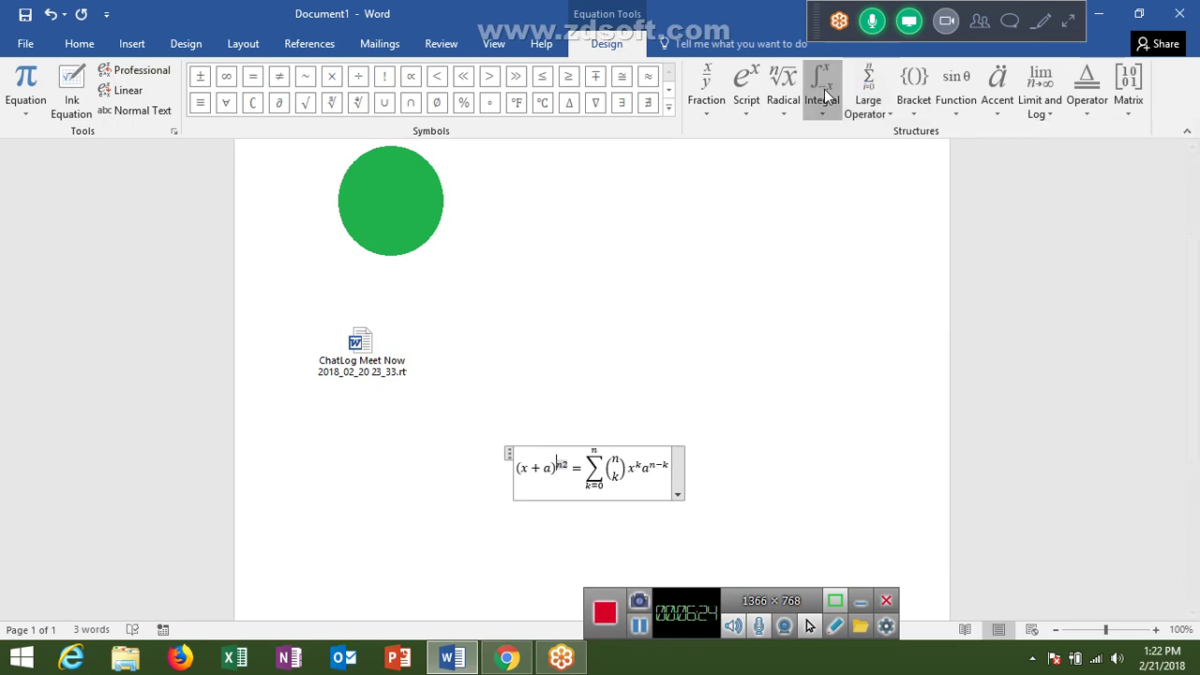
{"action": "left_click", "coordinate": [774, 98]}
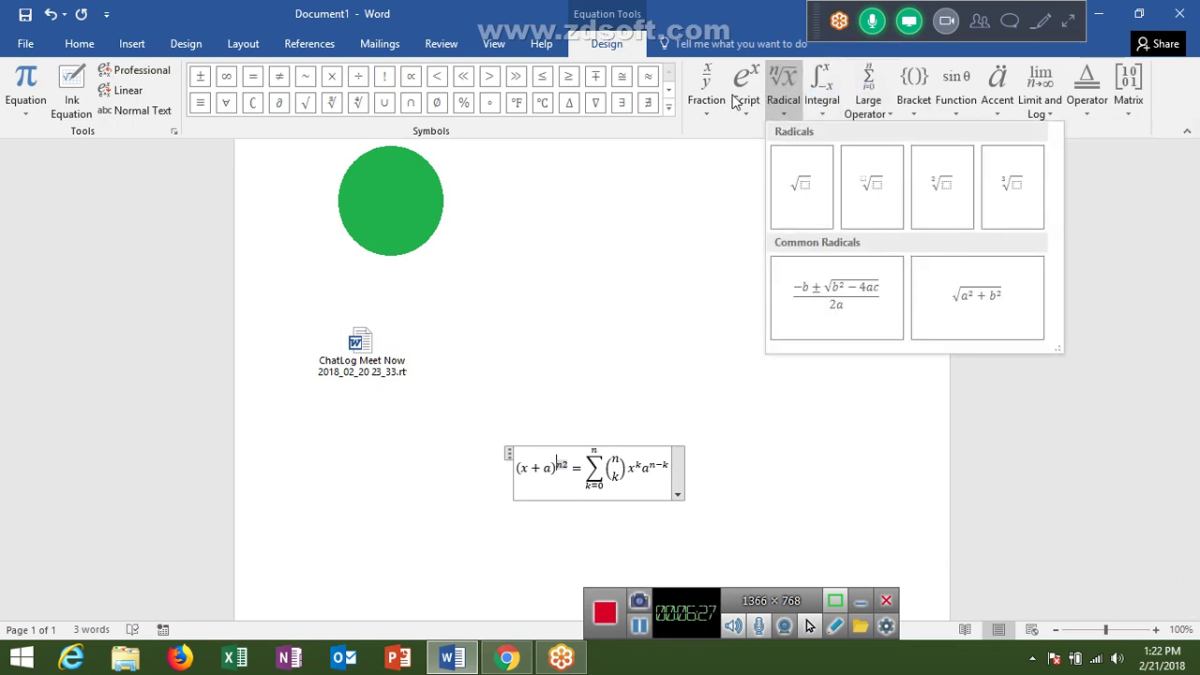
{"action": "left_click", "coordinate": [738, 100]}
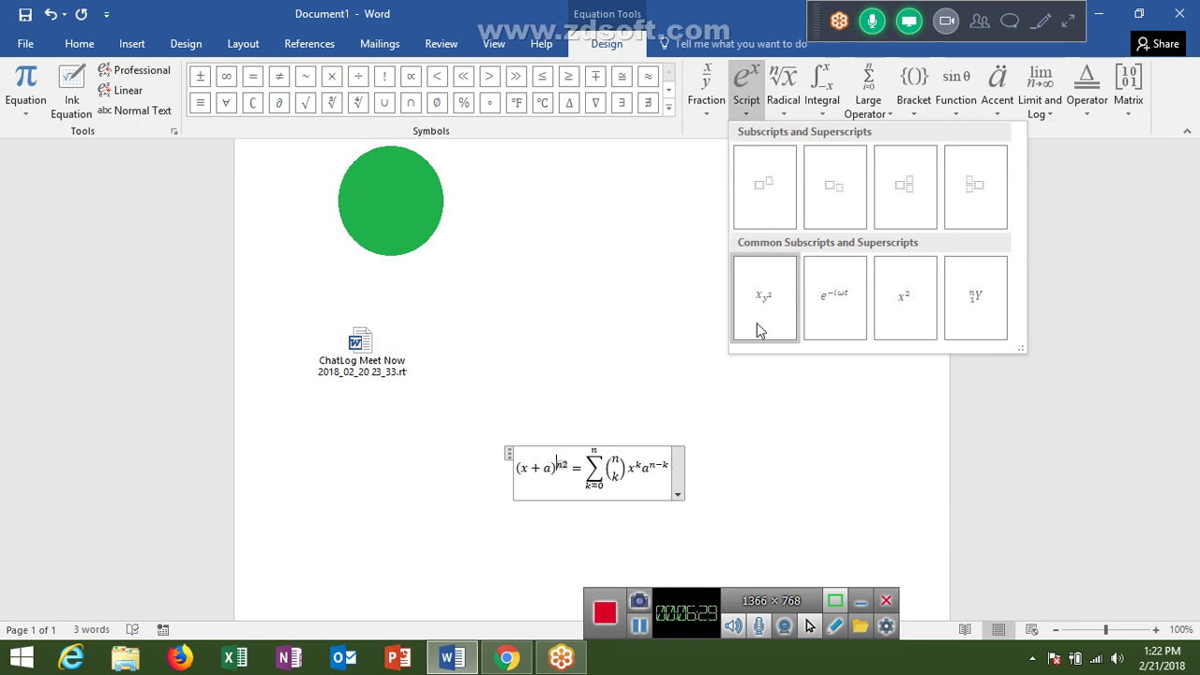
{"action": "left_click", "coordinate": [776, 298]}
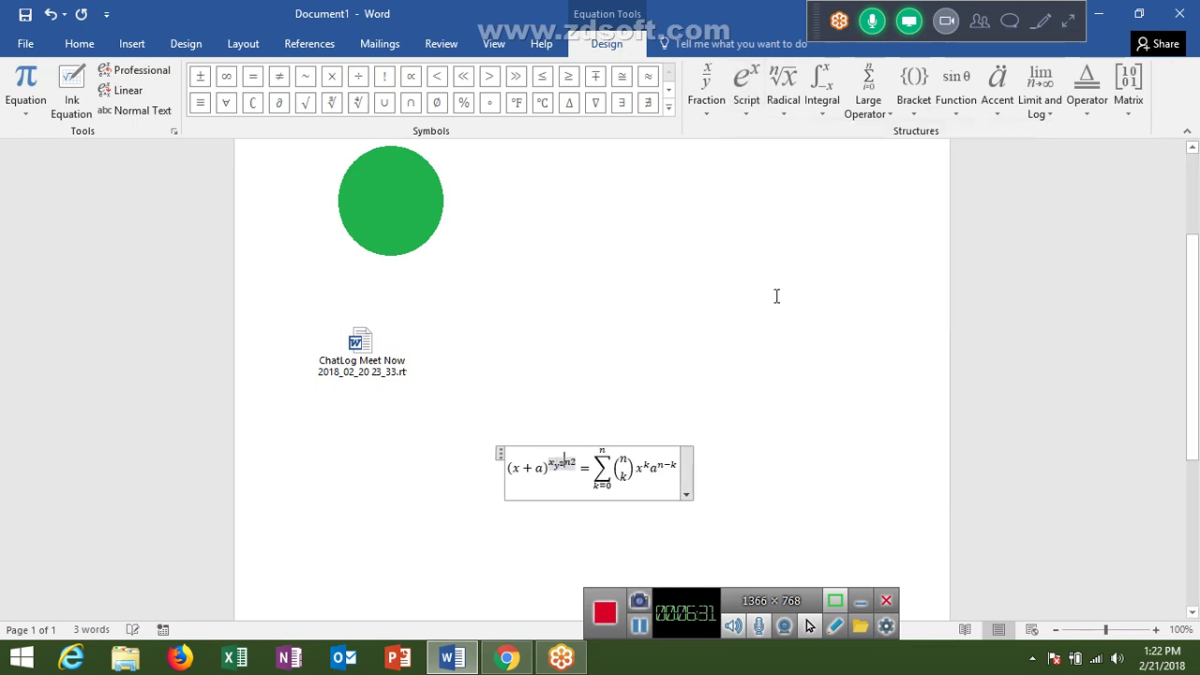
- Insert a euro sign (€) at the start of the equation
{"action": "left_click", "coordinate": [776, 297]}
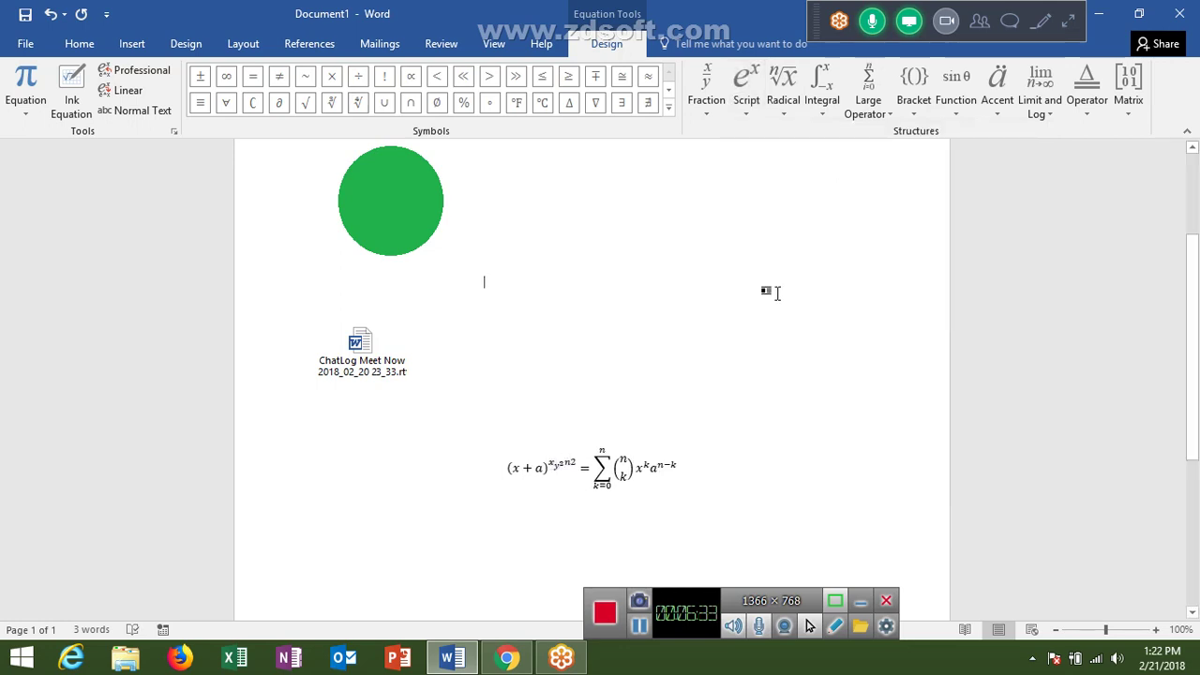
{"action": "scroll", "coordinate": [334, 506], "scroll_direction": "down", "scroll_amount": 3}
{"action": "left_click", "coordinate": [1060, 287]}
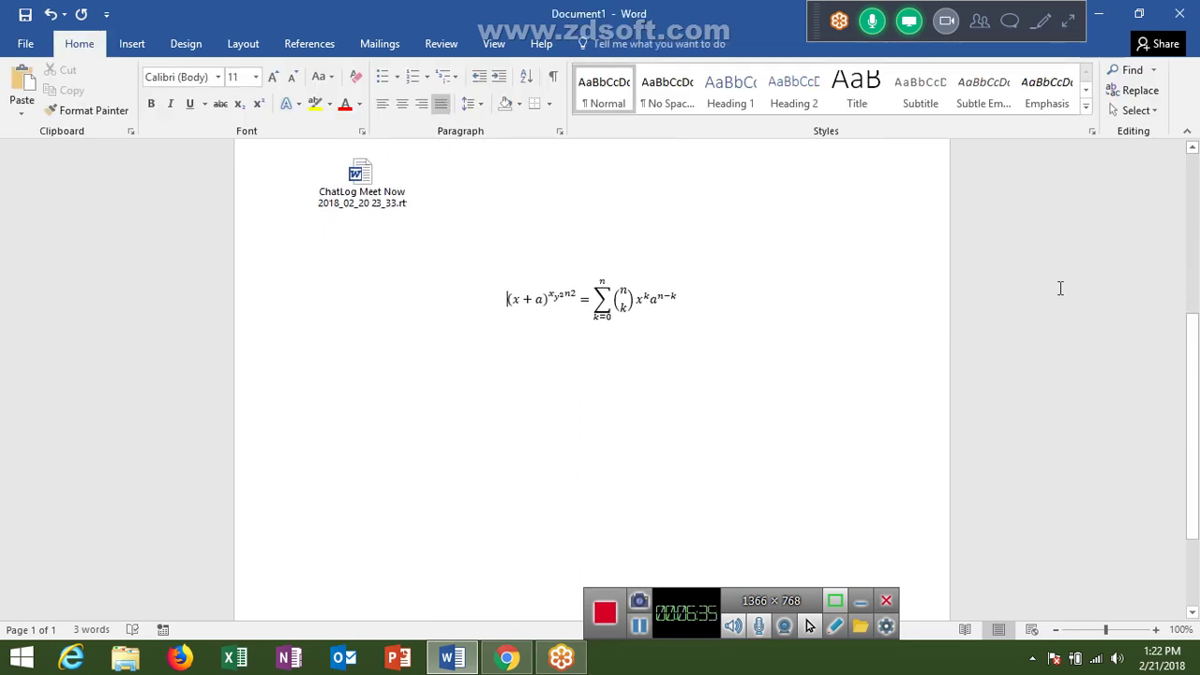
{"action": "left_click", "coordinate": [141, 42]}
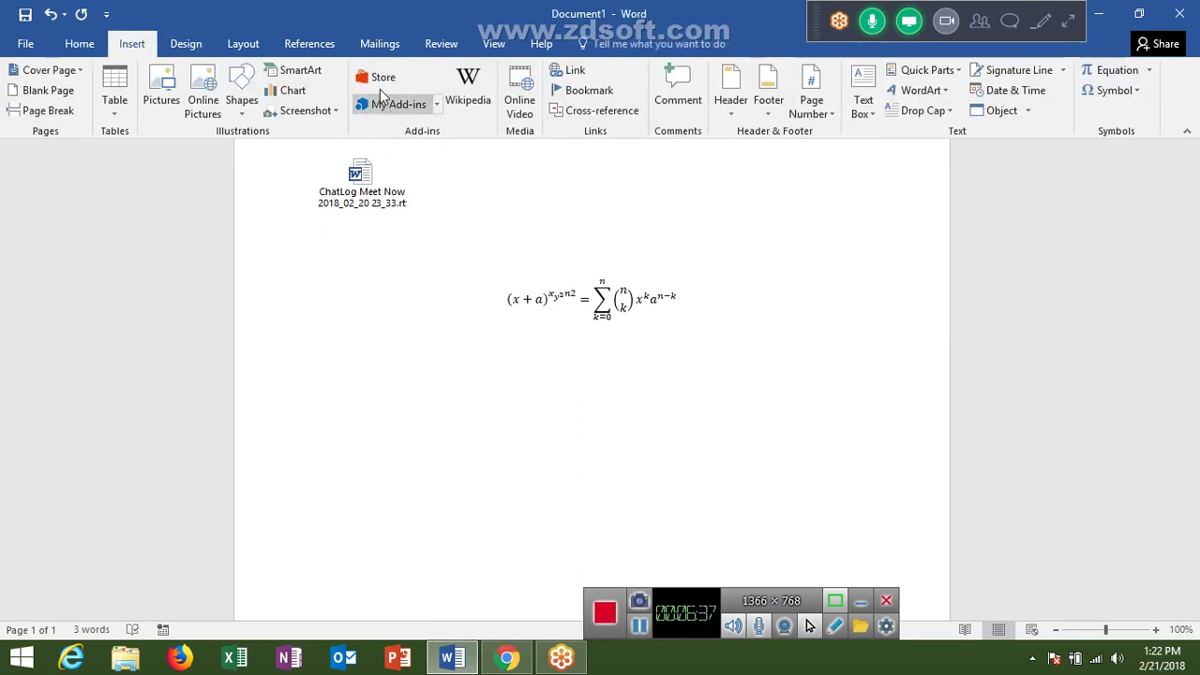
{"action": "left_click", "coordinate": [1138, 94]}
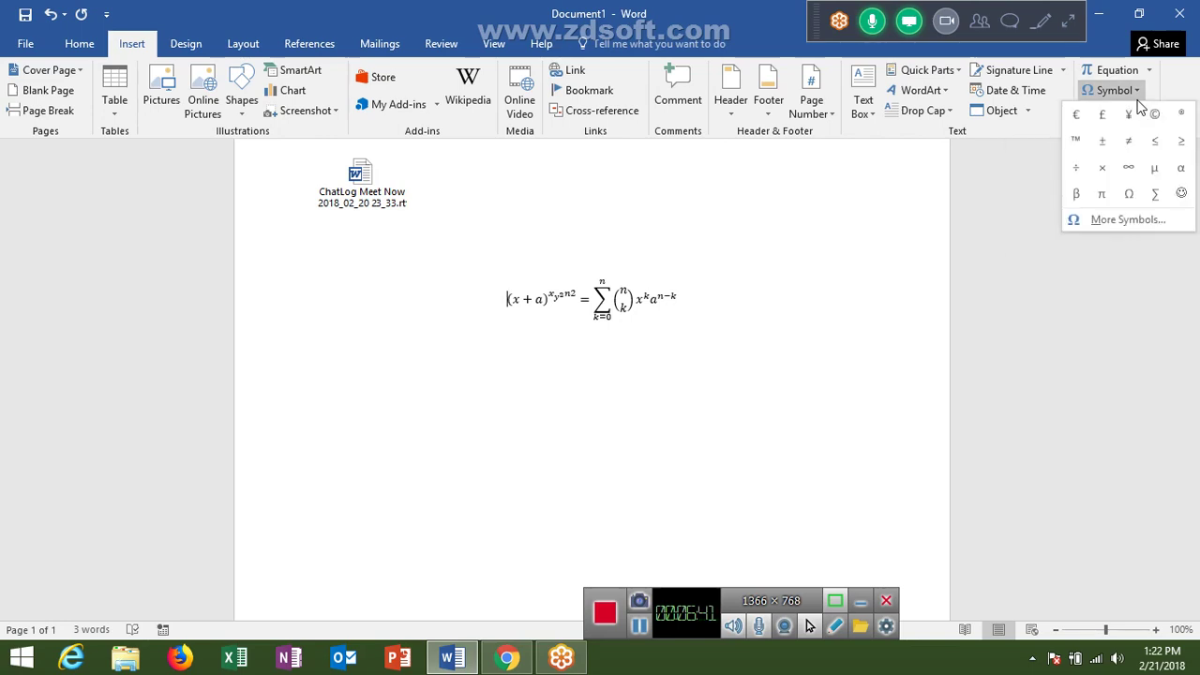
{"action": "left_click", "coordinate": [1076, 116]}
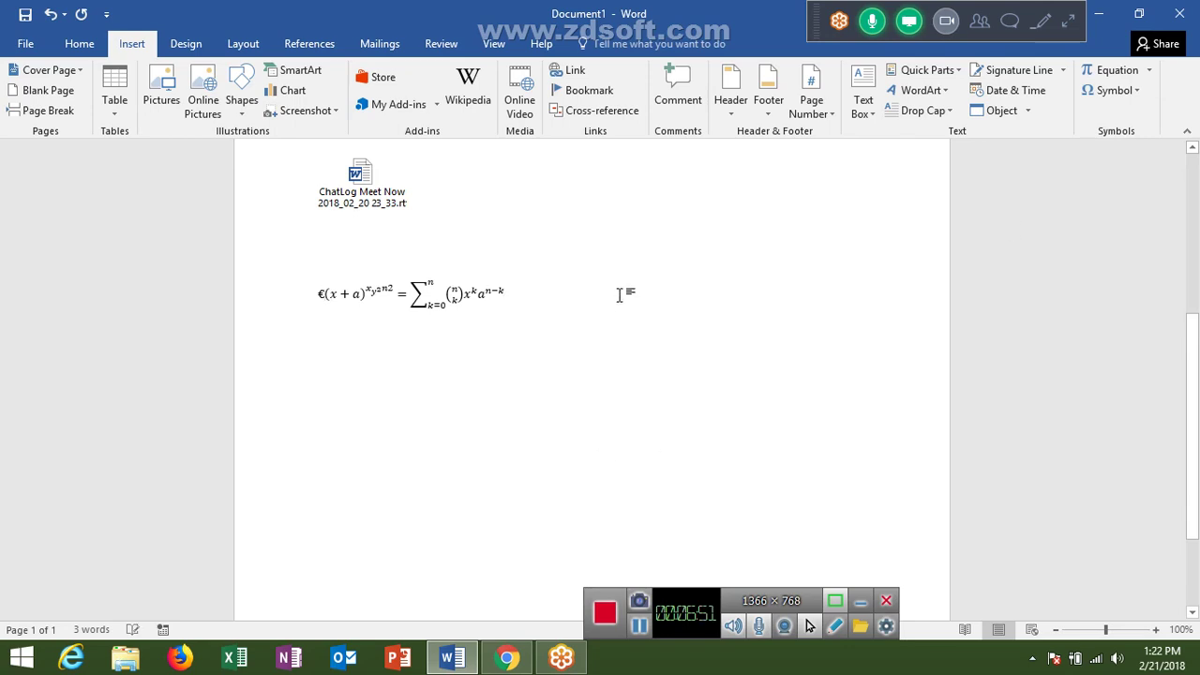
- On a new line below the equation, insert the £, ¥ and ☺ symbols
{"action": "key", "text": "Return"}
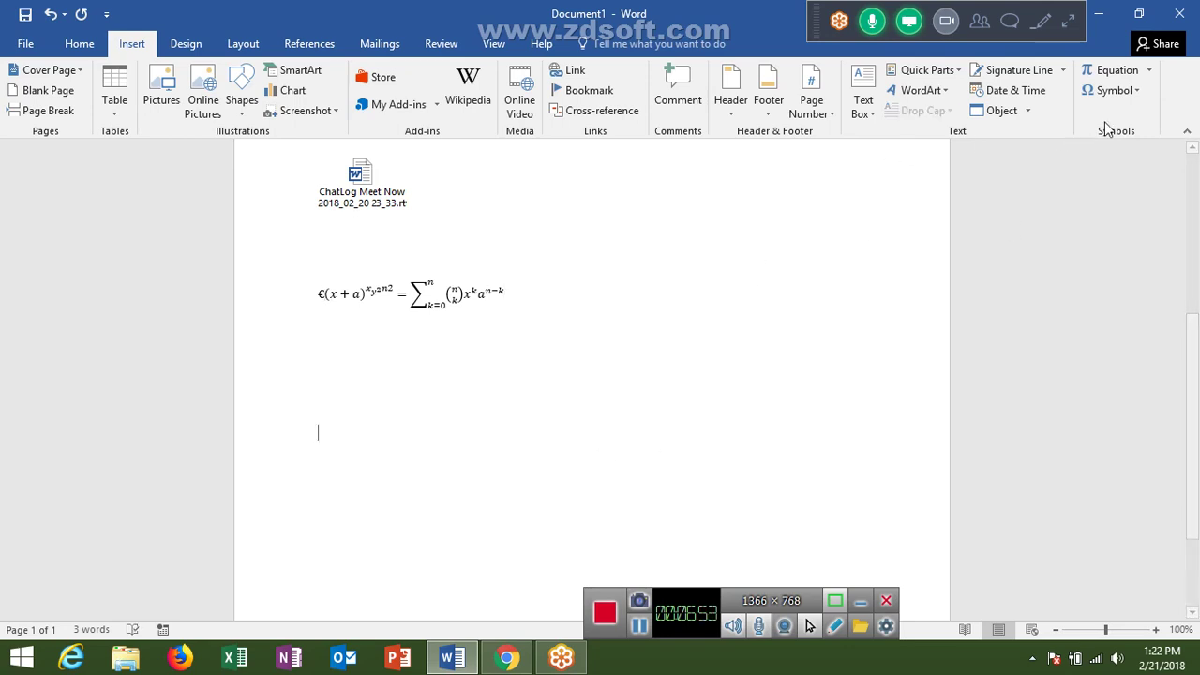
{"action": "left_click", "coordinate": [1115, 94]}
{"action": "left_click", "coordinate": [1102, 114]}
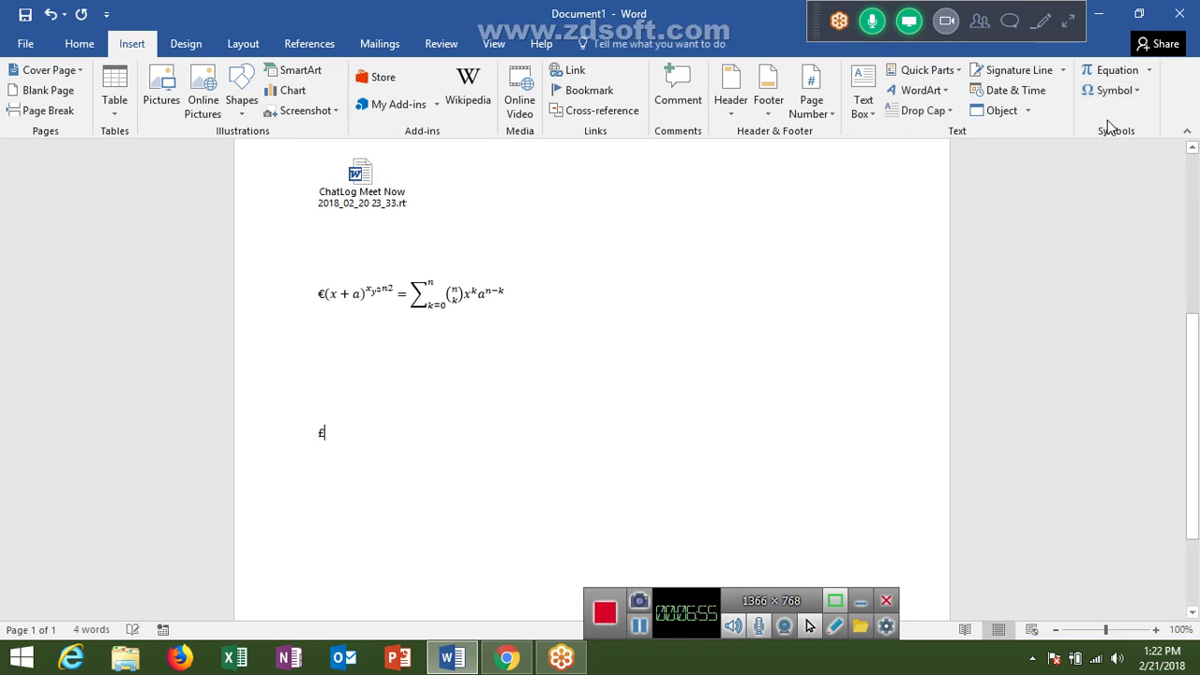
{"action": "left_click", "coordinate": [1108, 97]}
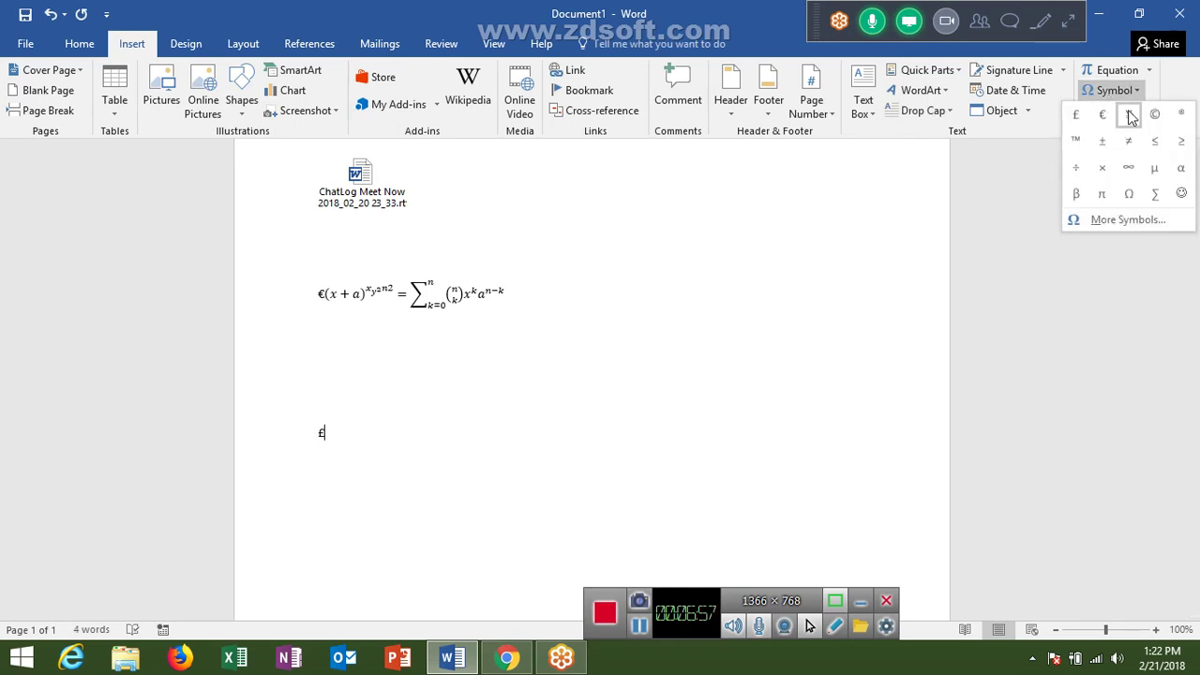
{"action": "left_click", "coordinate": [1130, 111]}
{"action": "left_click", "coordinate": [1115, 90]}
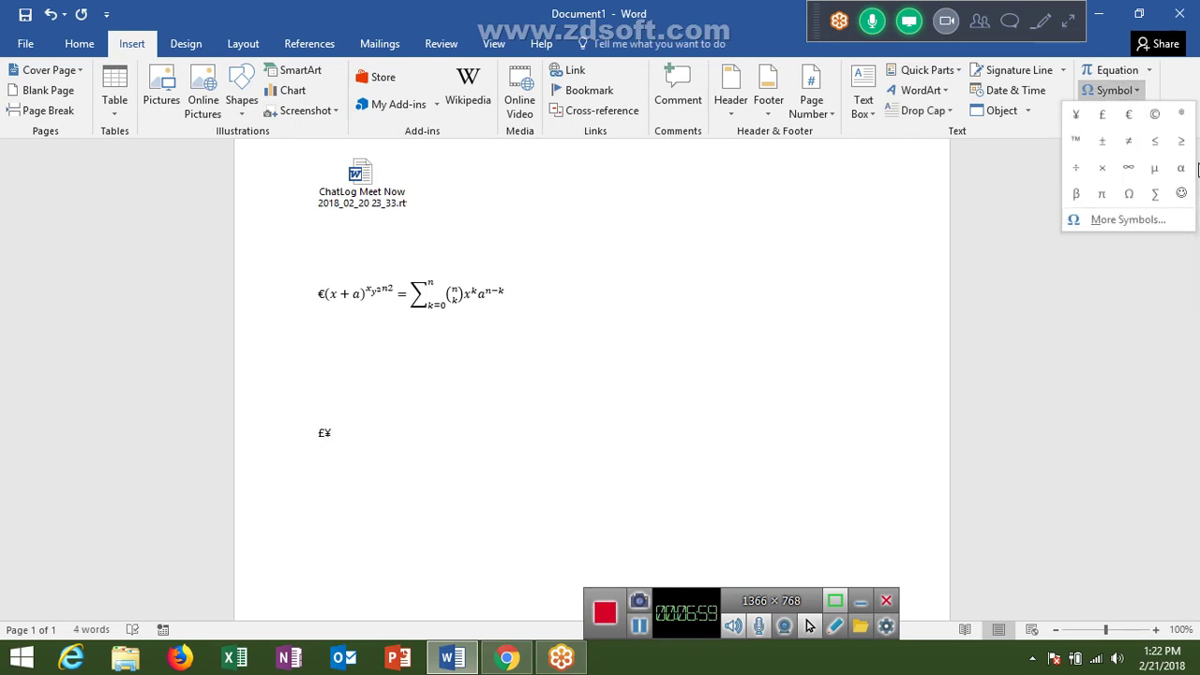
{"action": "left_click", "coordinate": [1192, 193]}
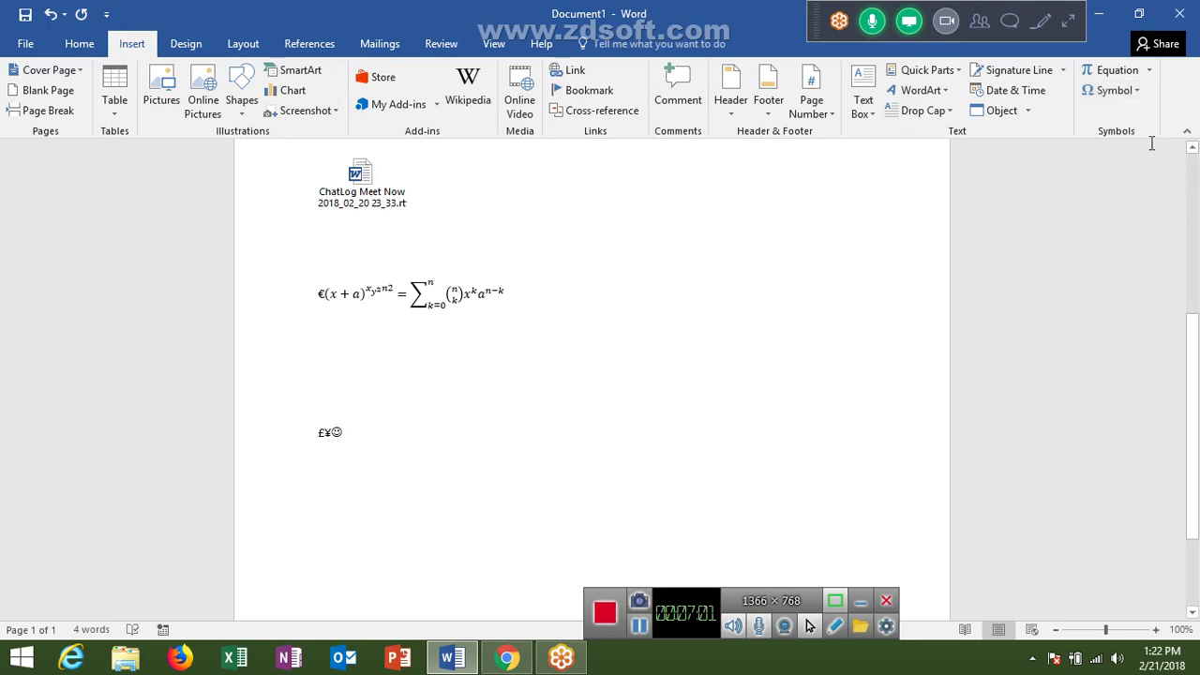
{"action": "left_click", "coordinate": [1135, 93]}
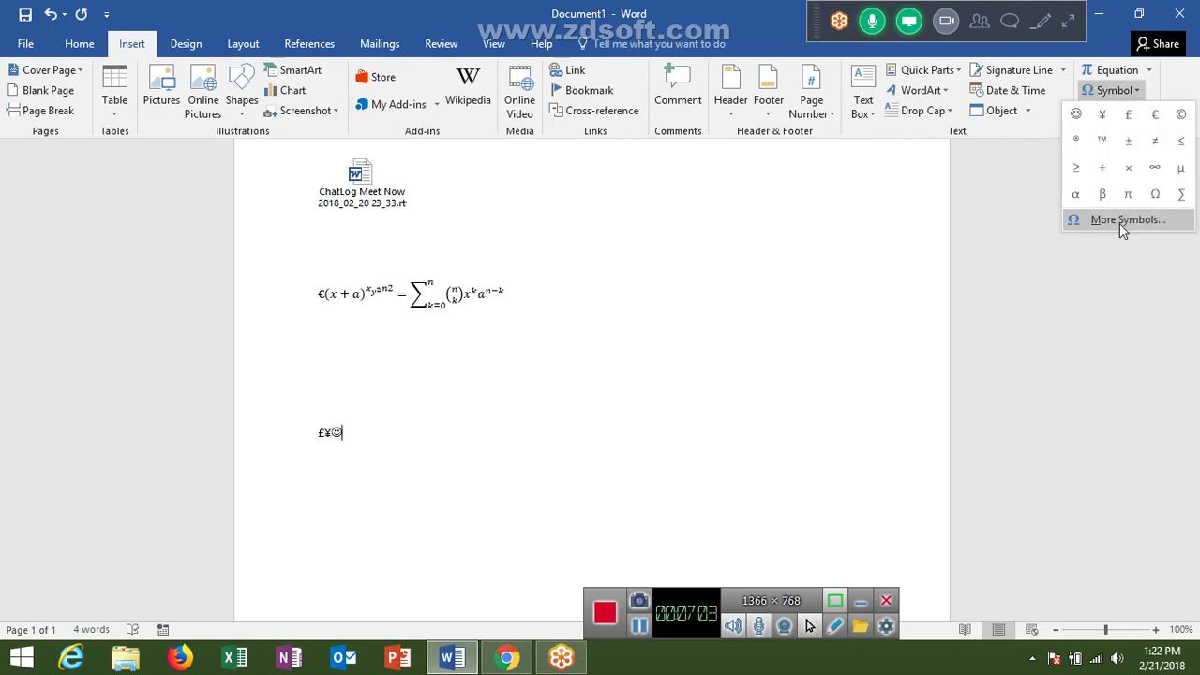
{"action": "left_click", "coordinate": [1119, 220]}
- Append the Wingdings Aries, Om, yin-yang, crescent and cross symbols after the smiley
{"action": "left_click_drag", "start_coordinate": [539, 141], "coordinate": [774, 103]}
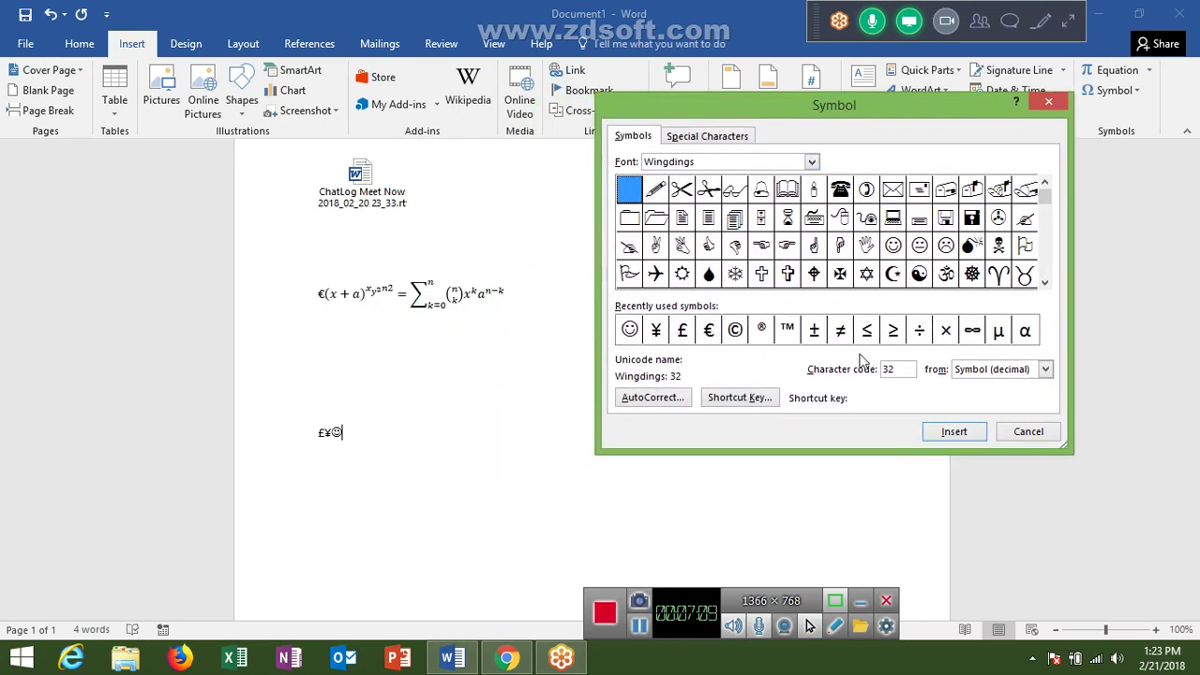
{"action": "left_click", "coordinate": [999, 275]}
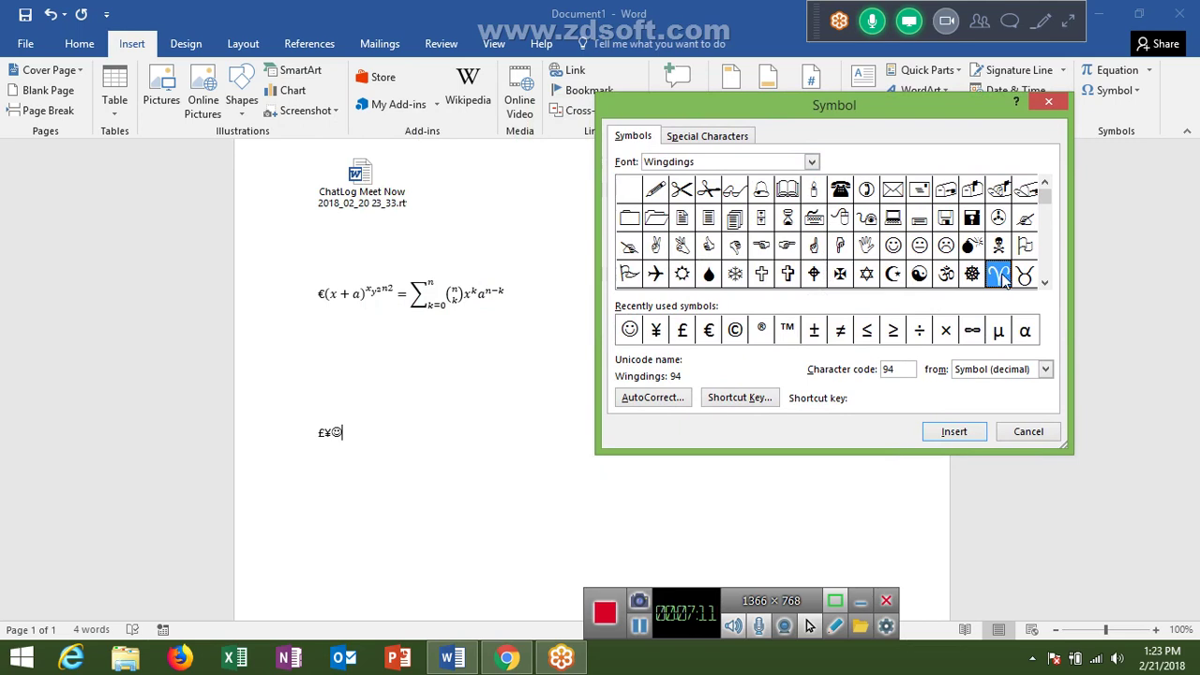
{"action": "double_click", "coordinate": [1000, 275]}
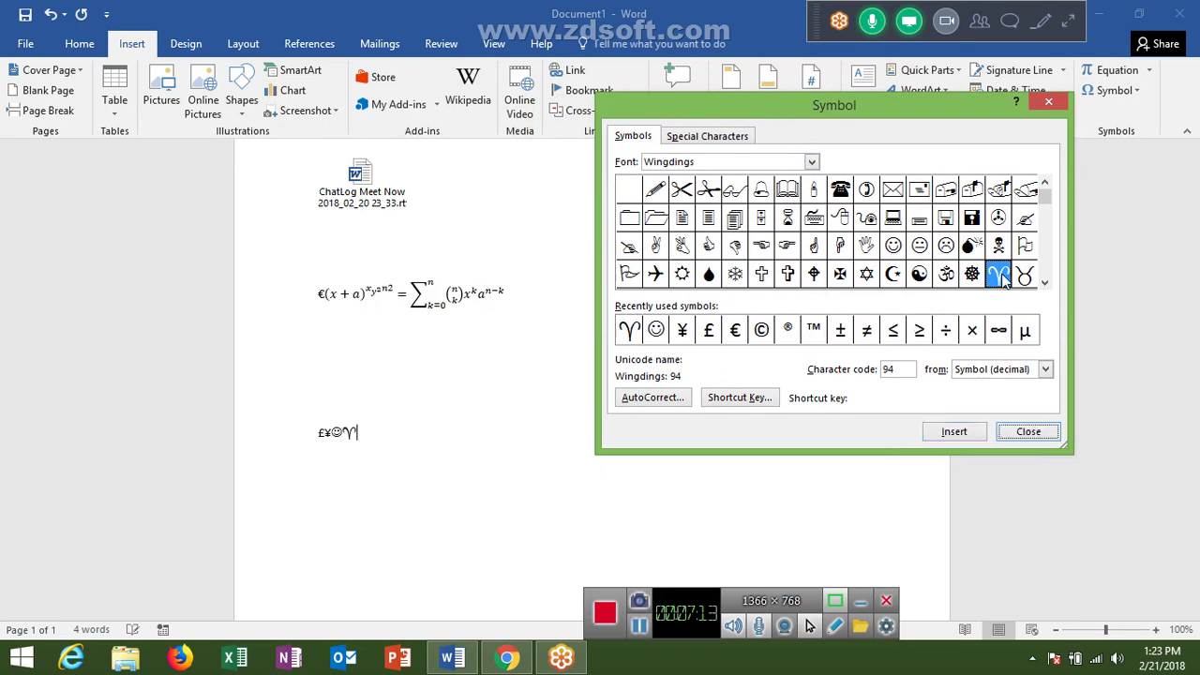
{"action": "double_click", "coordinate": [948, 273]}
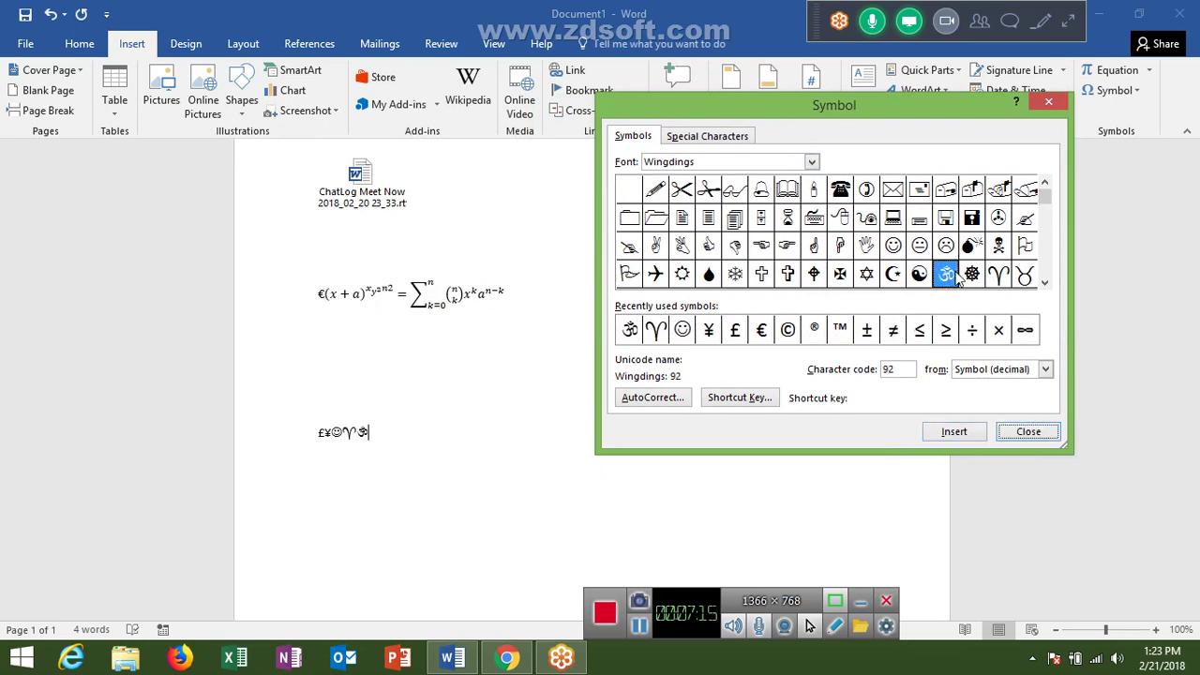
{"action": "double_click", "coordinate": [909, 278]}
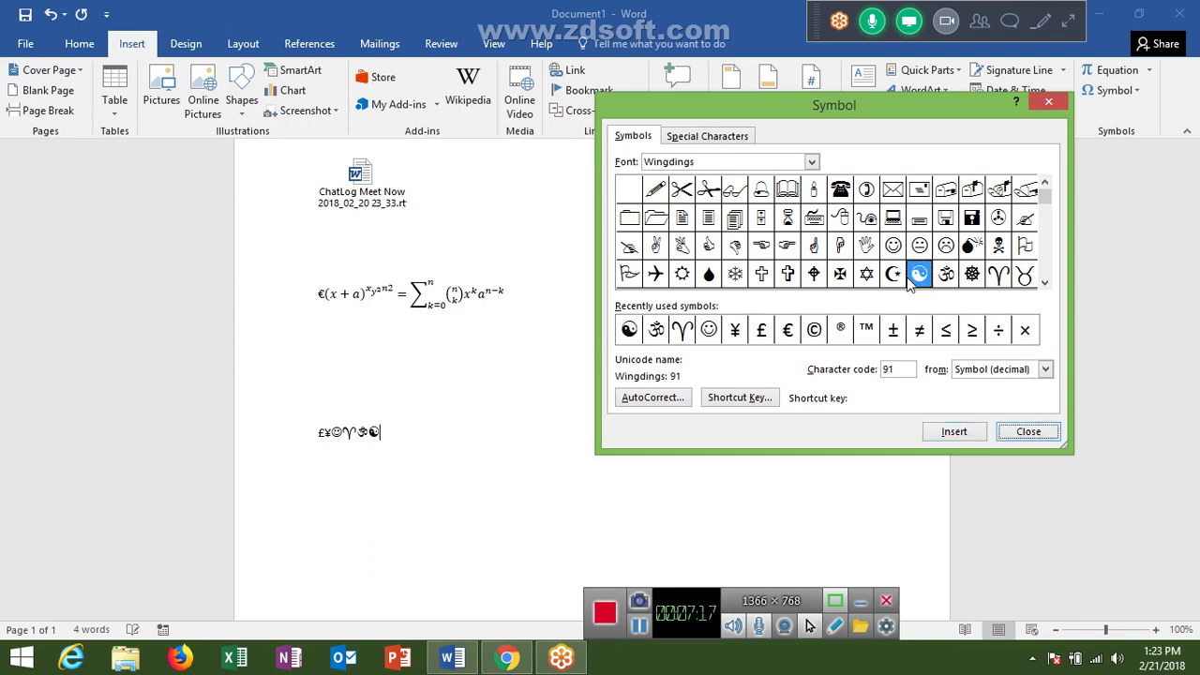
{"action": "double_click", "coordinate": [895, 276]}
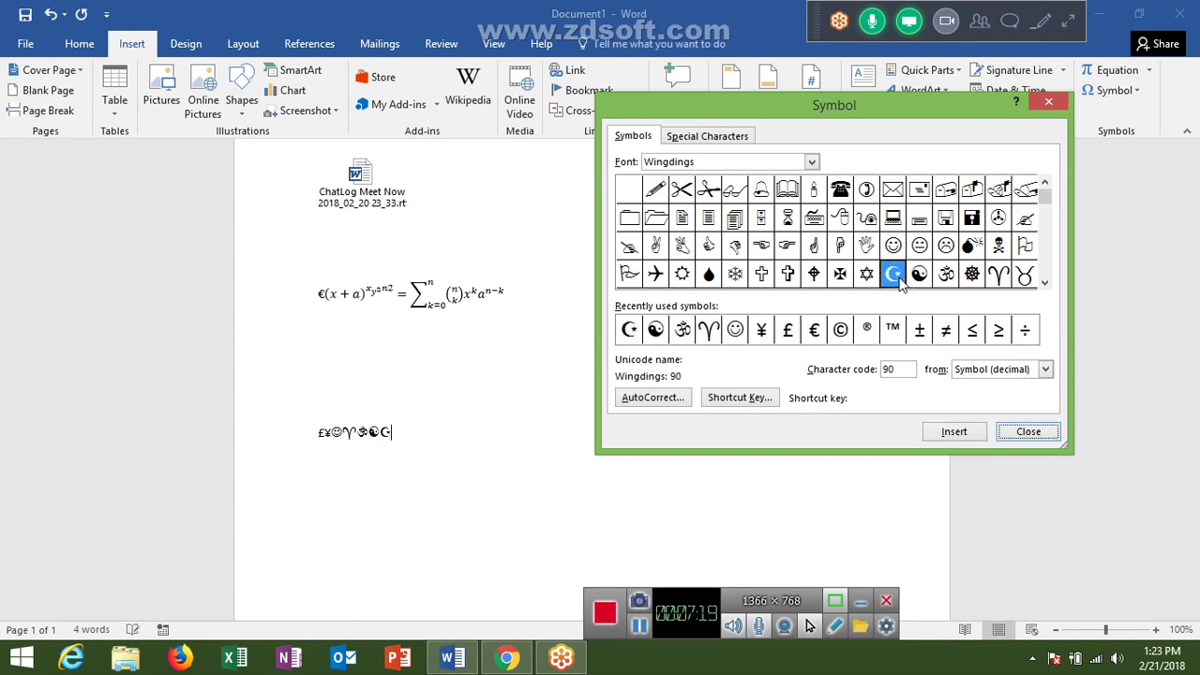
{"action": "double_click", "coordinate": [780, 272]}
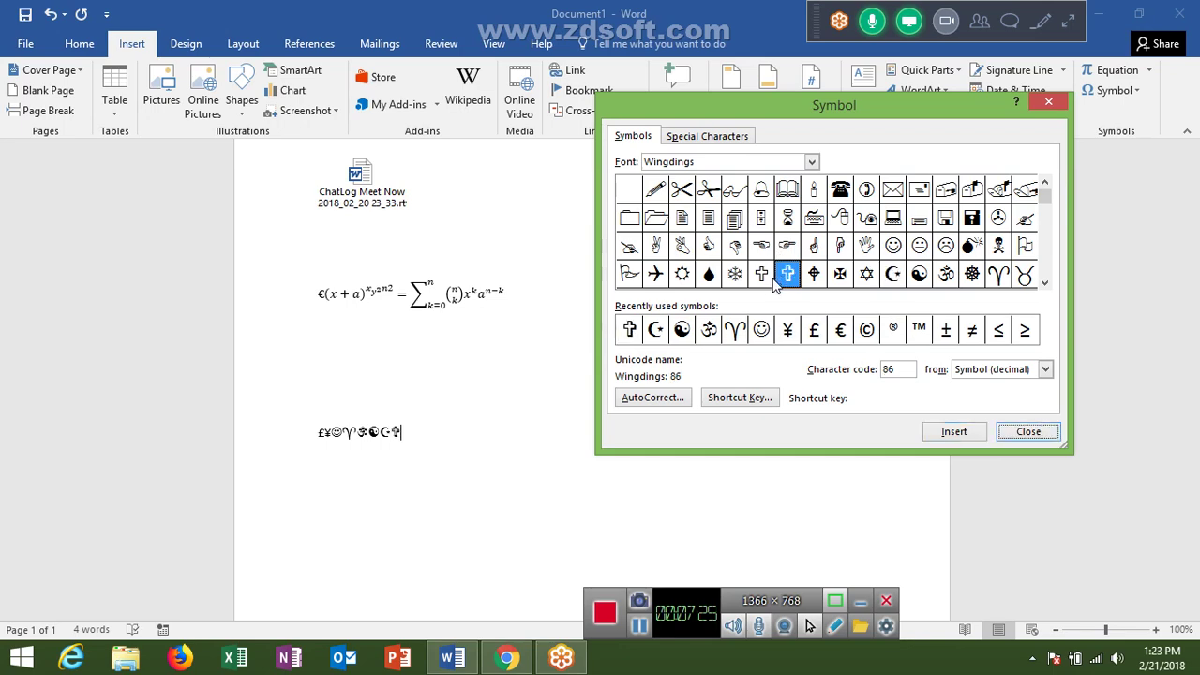
{"action": "key", "text": "Escape"}
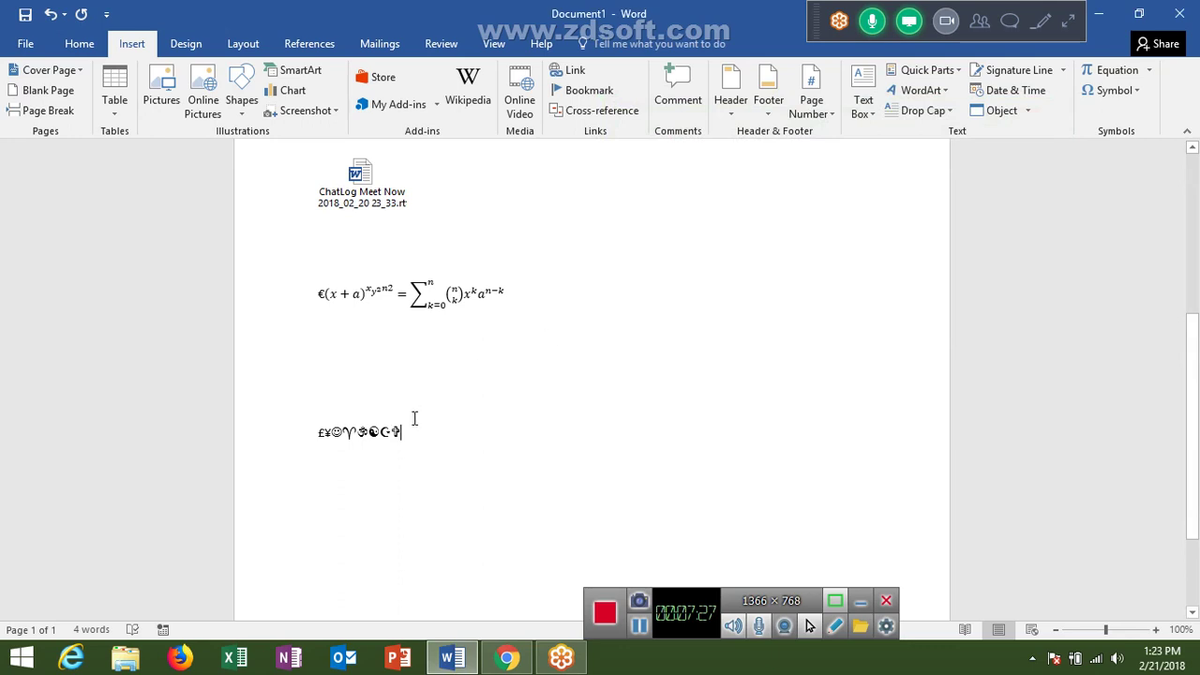
- Delete the line of £, ¥, smiley and Wingdings symbols below the equation
{"action": "left_click", "coordinate": [302, 429]}
{"action": "key", "text": "BackSpace"}
{"action": "key", "text": "BackSpace"}
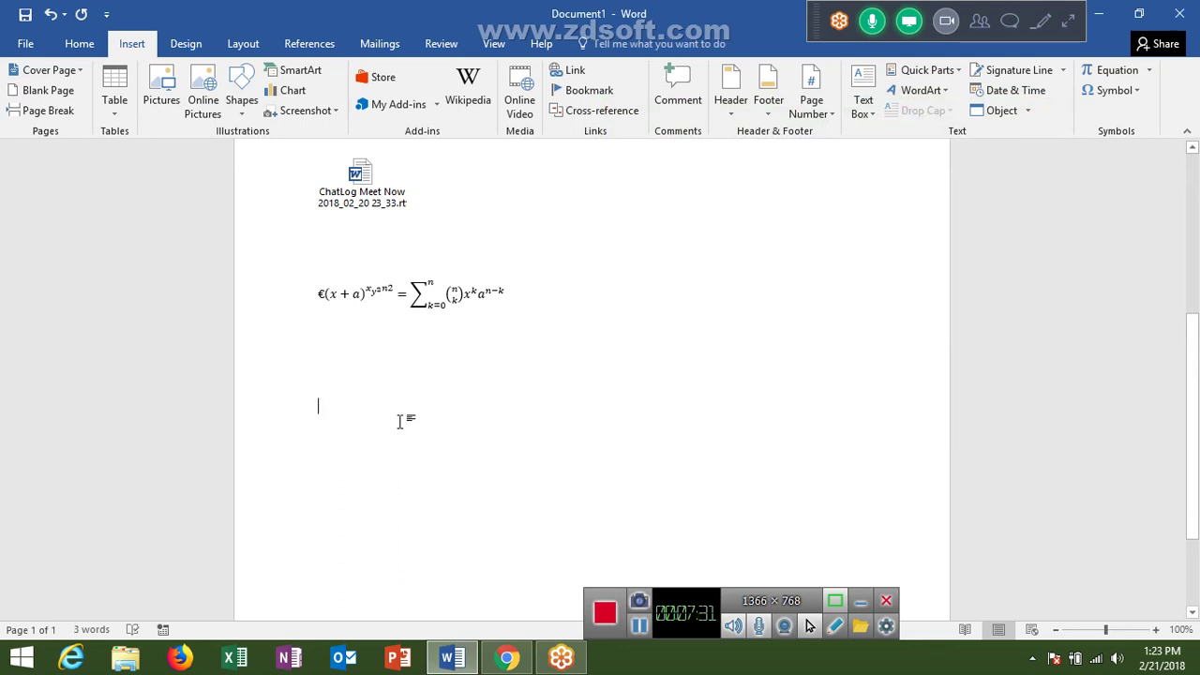
{"action": "left_click", "coordinate": [192, 47]}
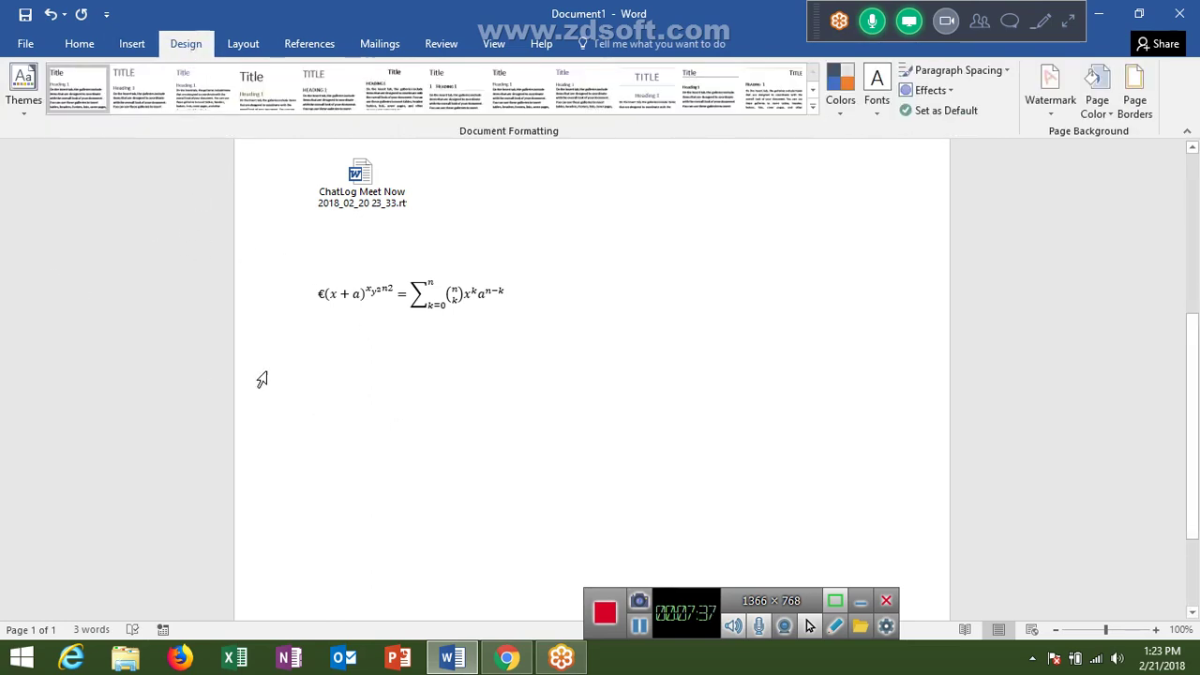
{"action": "left_click", "coordinate": [396, 375]}
{"action": "scroll", "coordinate": [372, 377], "scroll_direction": "up", "scroll_amount": 3}
{"action": "scroll", "coordinate": [372, 377], "scroll_direction": "up", "scroll_amount": 4}
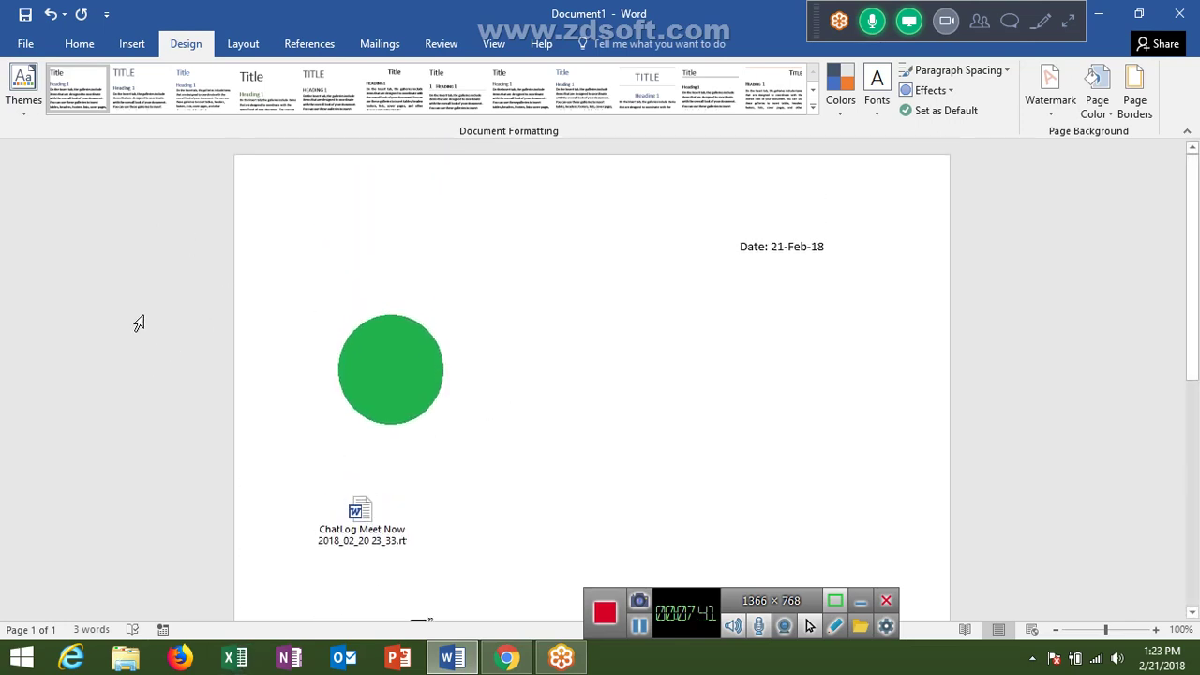
- Open 'Teaching aids for foreign students' from the recent documents list
{"action": "left_click", "coordinate": [23, 41]}
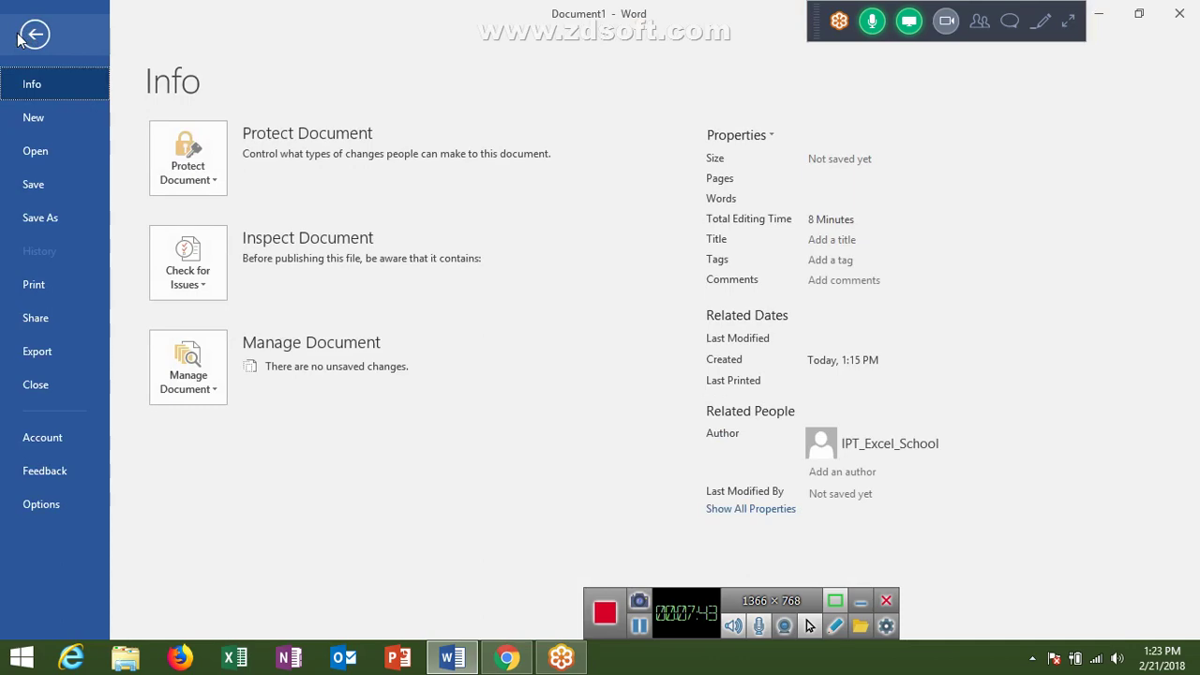
{"action": "left_click", "coordinate": [48, 146]}
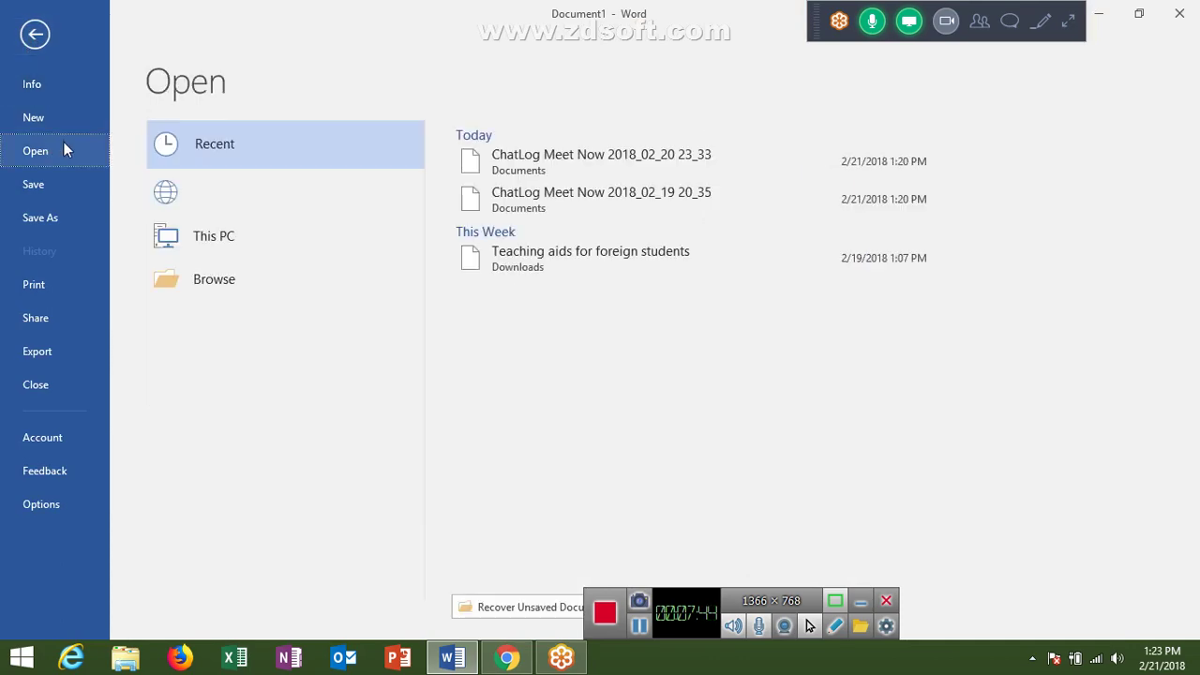
{"action": "left_click", "coordinate": [522, 260]}
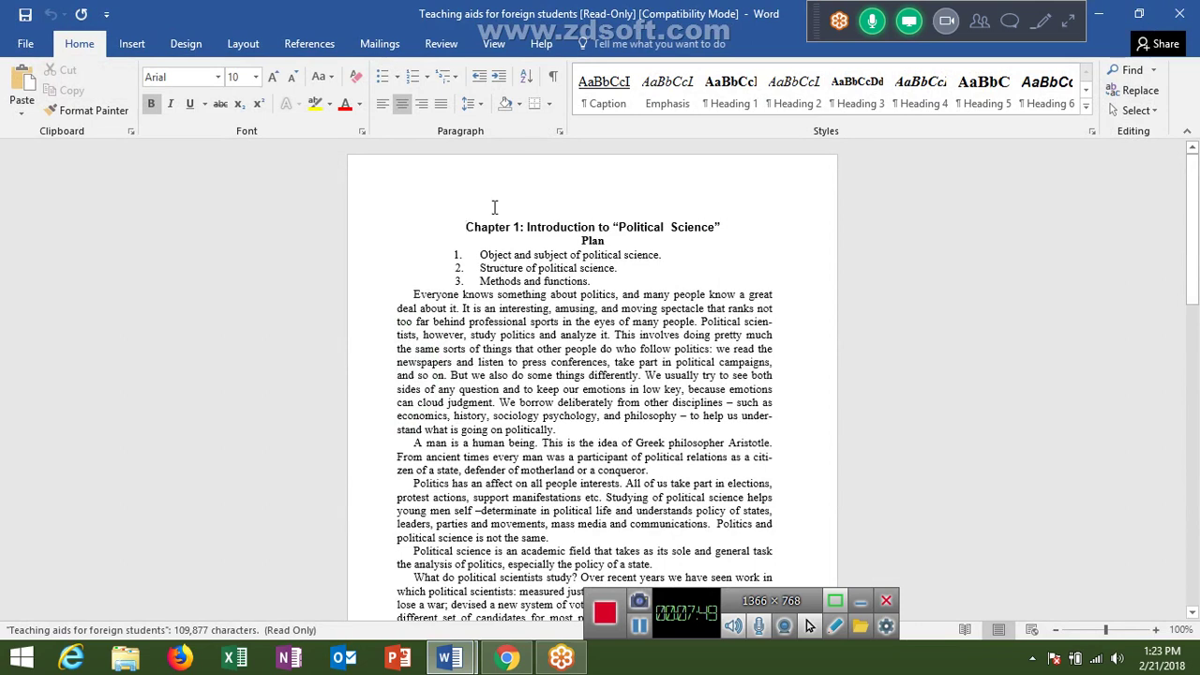
{"action": "left_click", "coordinate": [495, 268]}
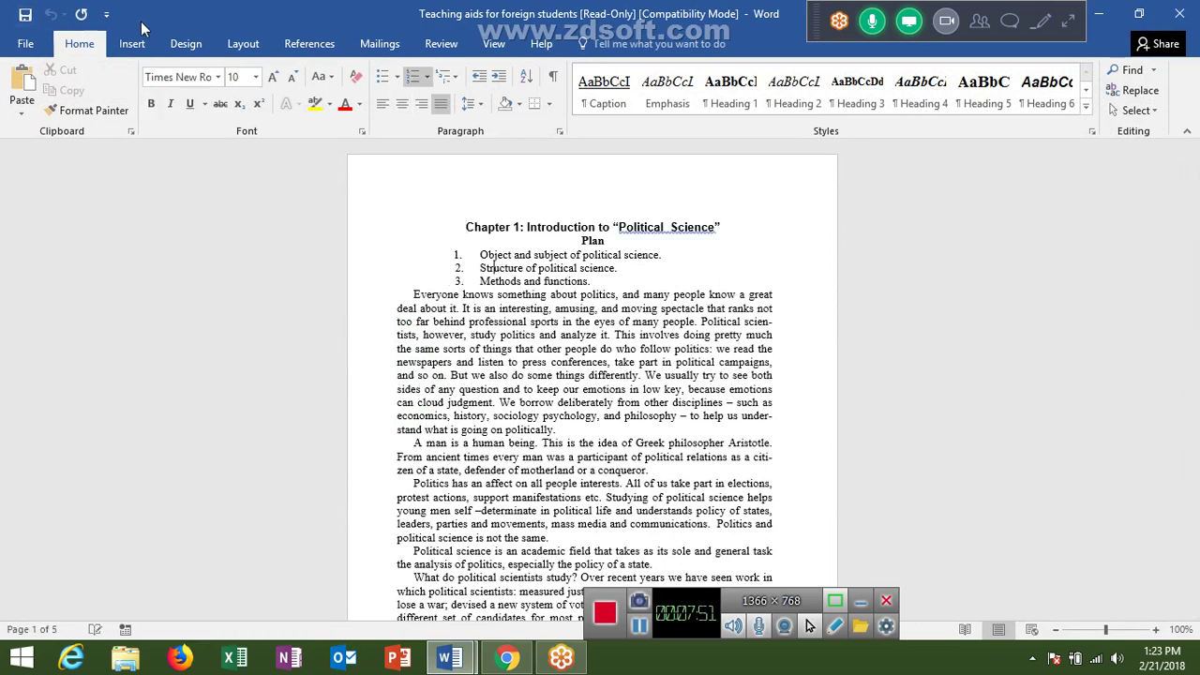
{"action": "left_click", "coordinate": [178, 42]}
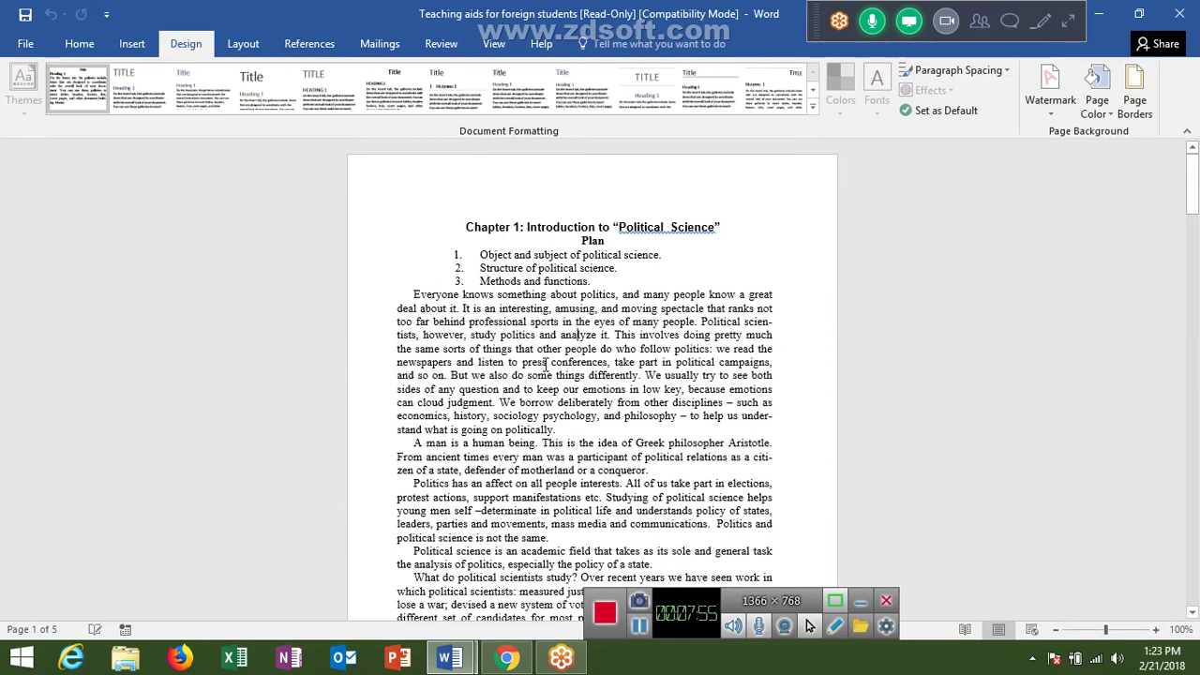
- Try several style sets and keep the one with a left-aligned heading and grey Plan line
{"action": "left_click", "coordinate": [142, 102]}
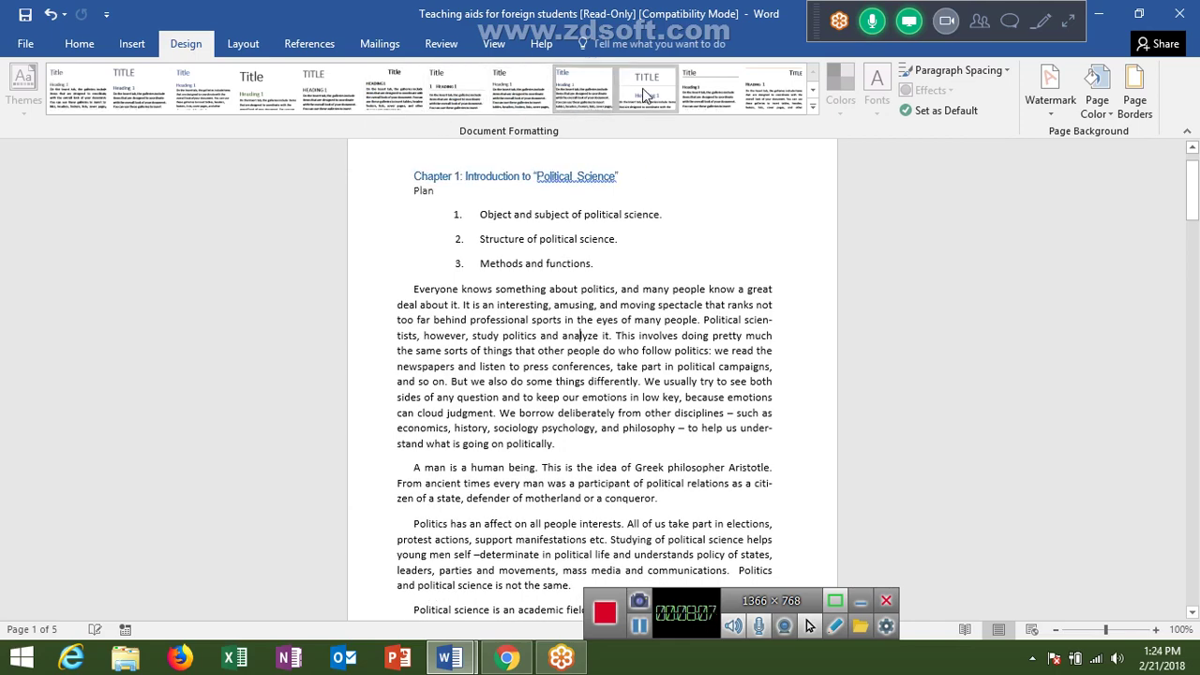
{"action": "left_click", "coordinate": [769, 102]}
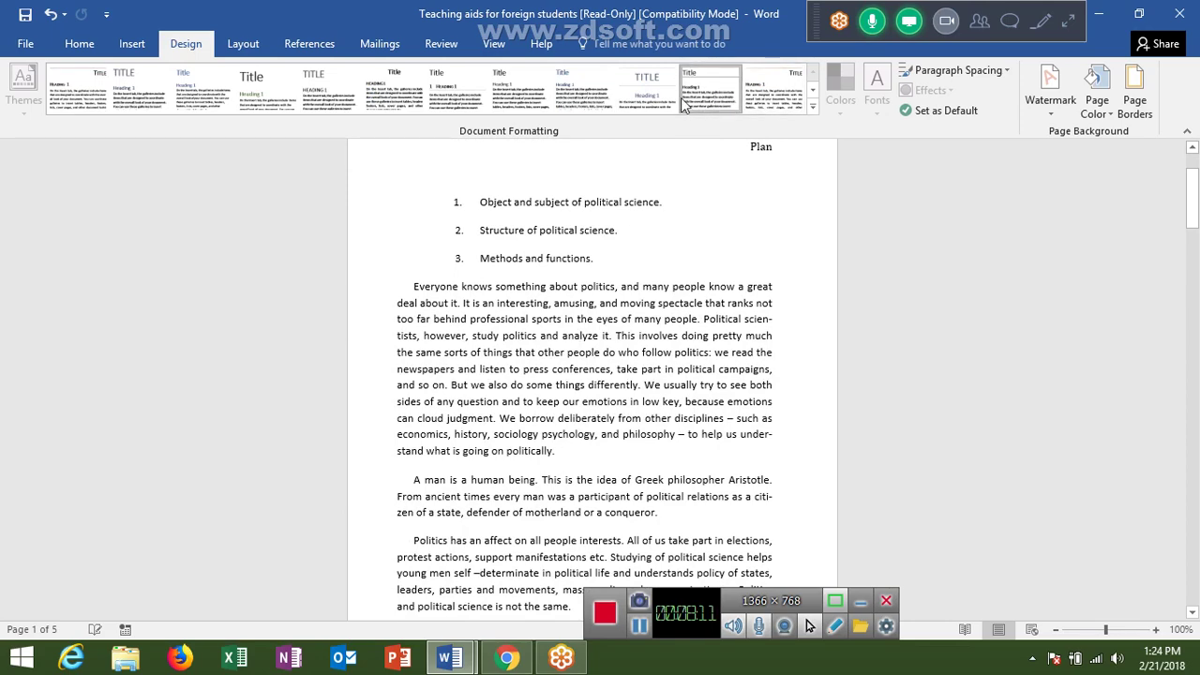
{"action": "left_click", "coordinate": [646, 98]}
{"action": "left_click", "coordinate": [519, 103]}
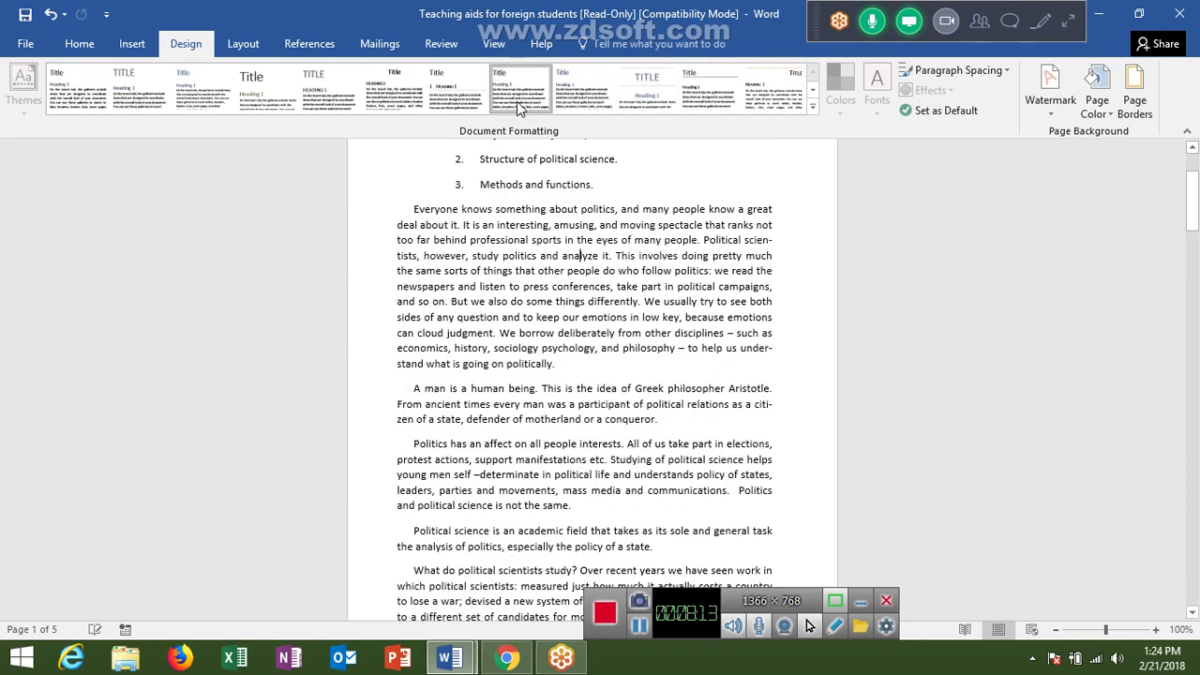
{"action": "scroll", "coordinate": [553, 319], "scroll_direction": "up", "scroll_amount": 3}
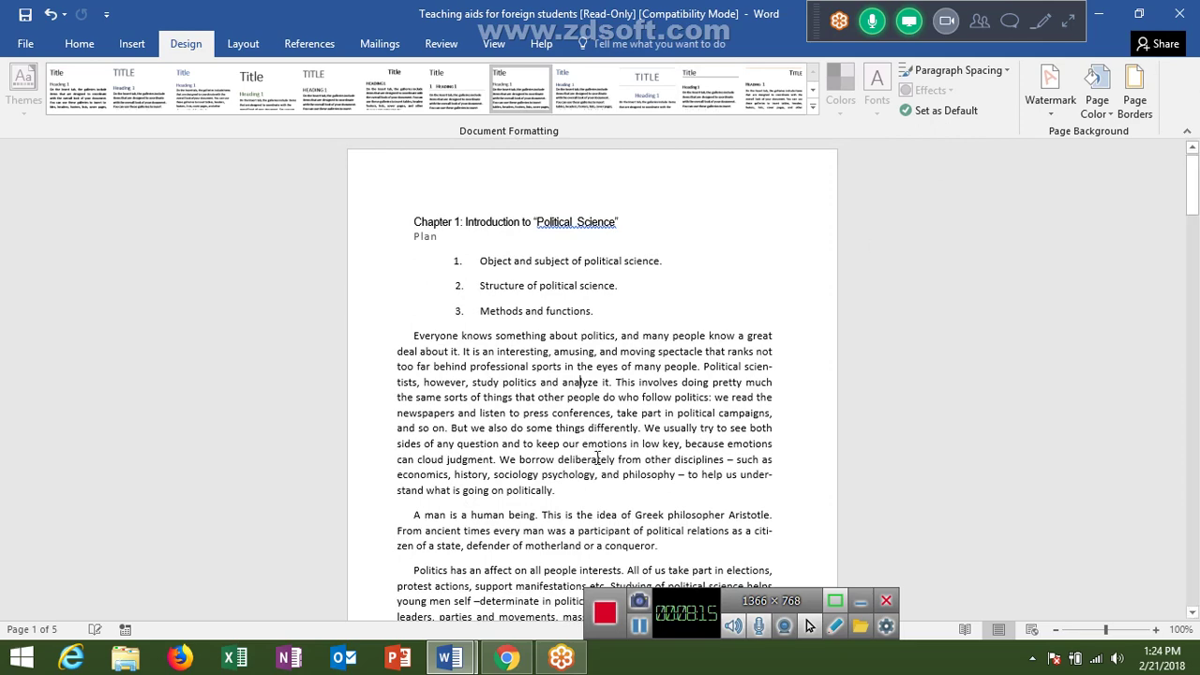
{"action": "scroll", "coordinate": [540, 515], "scroll_direction": "down", "scroll_amount": 1}
{"action": "mouse_move", "coordinate": [512, 503]}
{"action": "left_mouse_down"}
{"action": "mouse_move", "coordinate": [385, 314]}
{"action": "mouse_move", "coordinate": [391, 294]}
{"action": "left_mouse_up"}
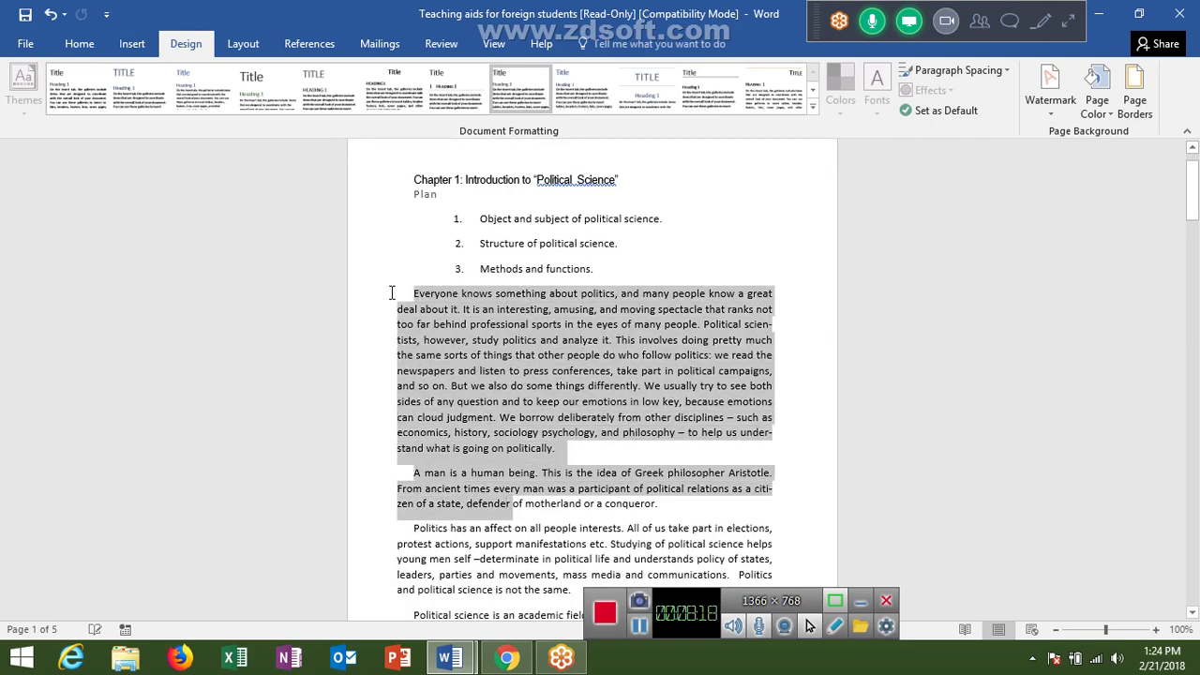
- Open the custom paragraph spacing settings, then dismiss them without changes
{"action": "left_click", "coordinate": [995, 72]}
{"action": "left_click", "coordinate": [993, 93]}
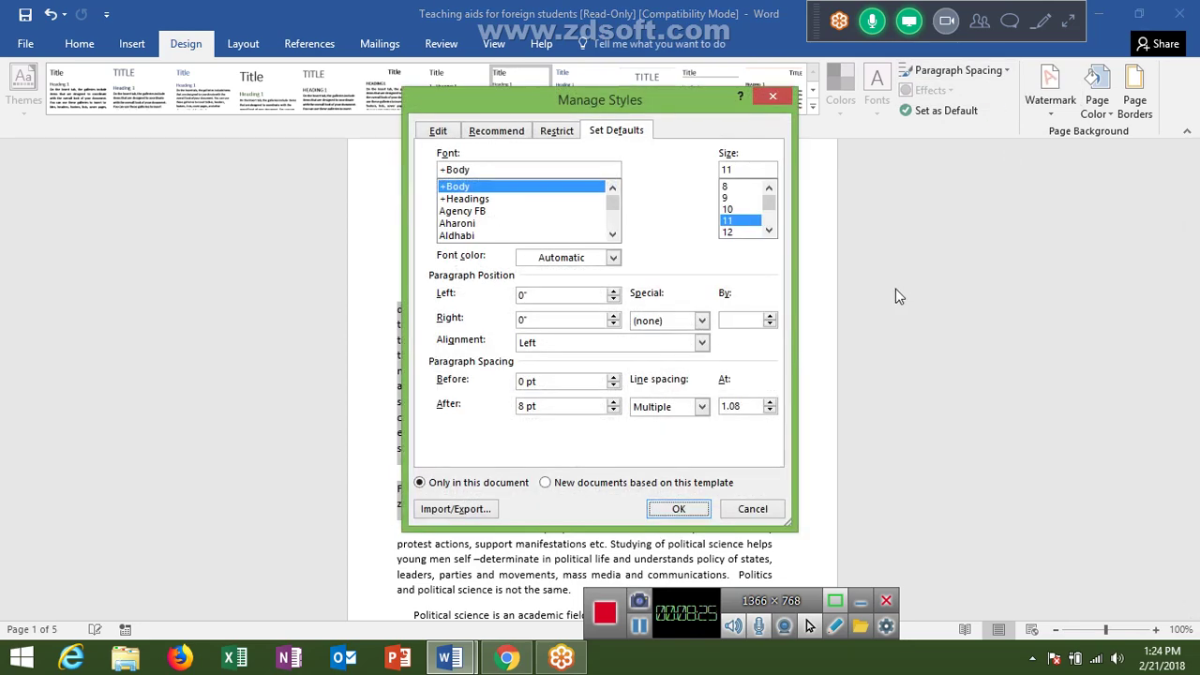
{"action": "key", "text": "Escape"}
{"action": "left_click", "coordinate": [803, 268]}
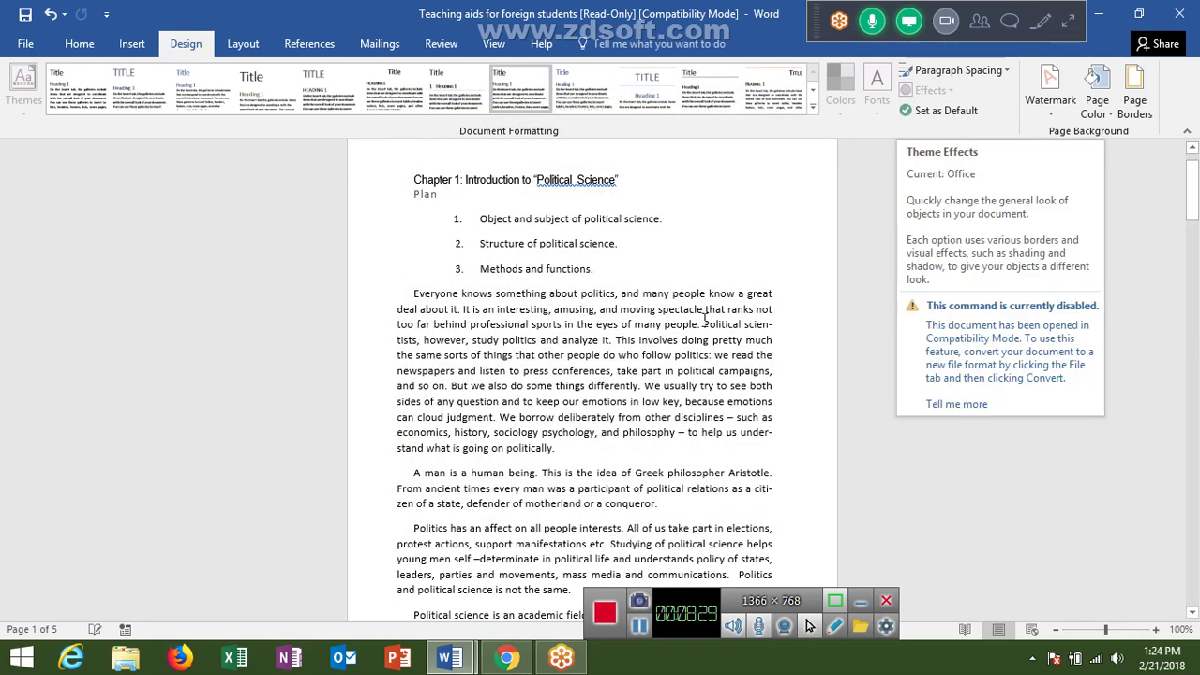
{"action": "scroll", "coordinate": [704, 306], "scroll_direction": "up", "scroll_amount": 1}
{"action": "scroll", "coordinate": [672, 306], "scroll_direction": "down", "scroll_amount": 3}
{"action": "scroll", "coordinate": [655, 298], "scroll_direction": "down", "scroll_amount": 3}
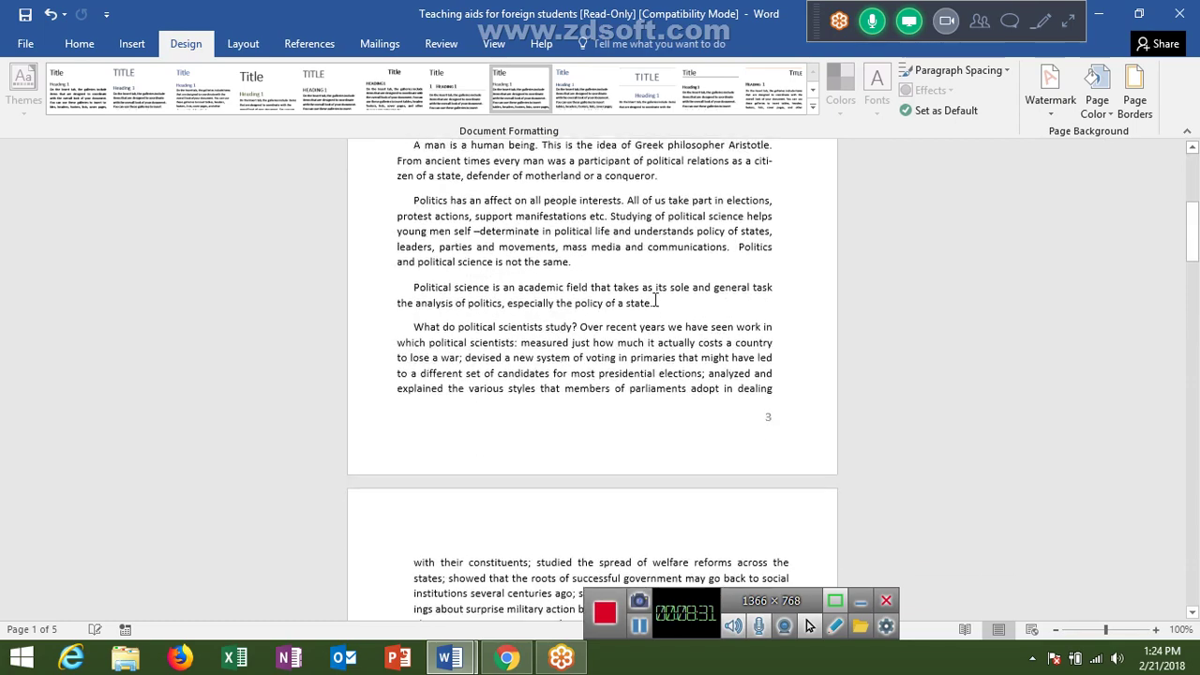
{"action": "scroll", "coordinate": [647, 302], "scroll_direction": "up", "scroll_amount": 2}
{"action": "scroll", "coordinate": [619, 306], "scroll_direction": "up", "scroll_amount": 2}
{"action": "scroll", "coordinate": [584, 309], "scroll_direction": "up", "scroll_amount": 1}
{"action": "scroll", "coordinate": [583, 311], "scroll_direction": "down", "scroll_amount": 1}
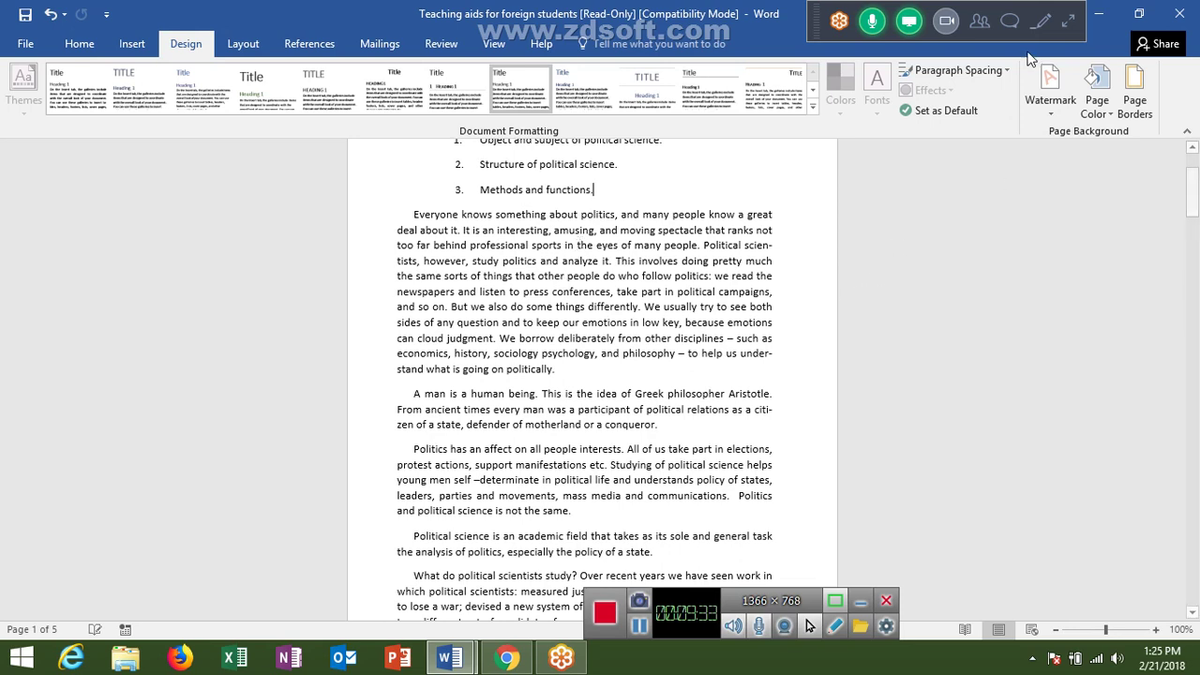
- Try CONFIDENTIAL 1 and CONFIDENTIAL 2, then settle on the diagonal DO NOT COPY 1 watermark
{"action": "left_click", "coordinate": [1047, 94]}
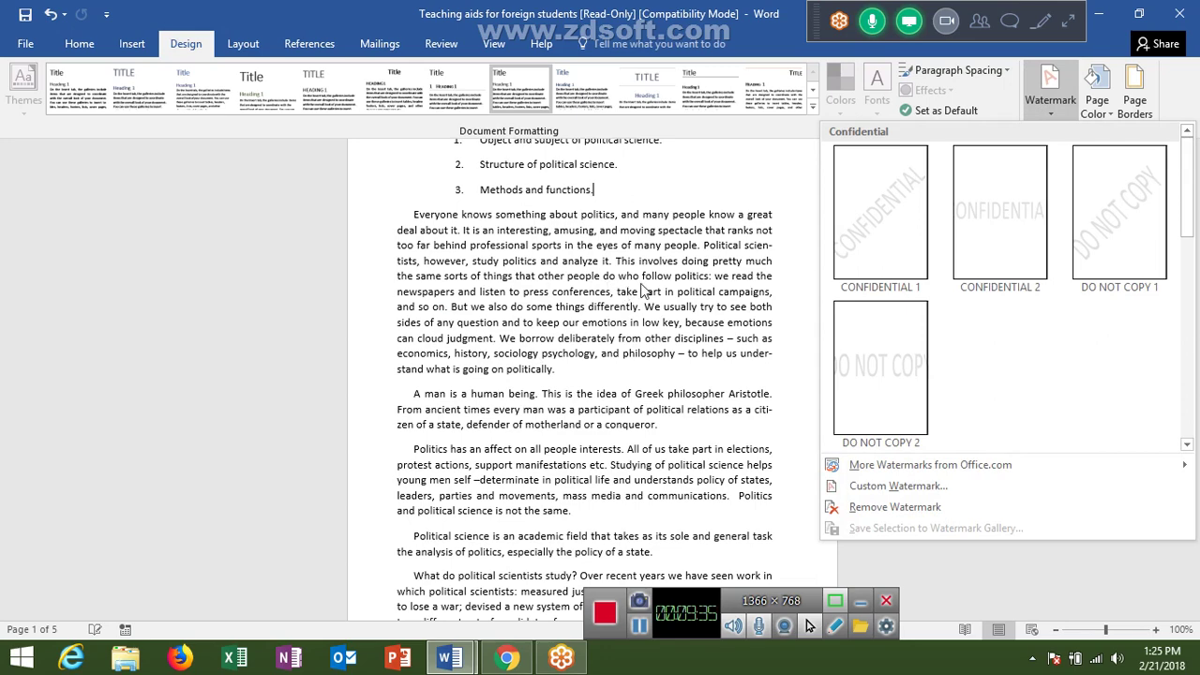
{"action": "left_click", "coordinate": [889, 240]}
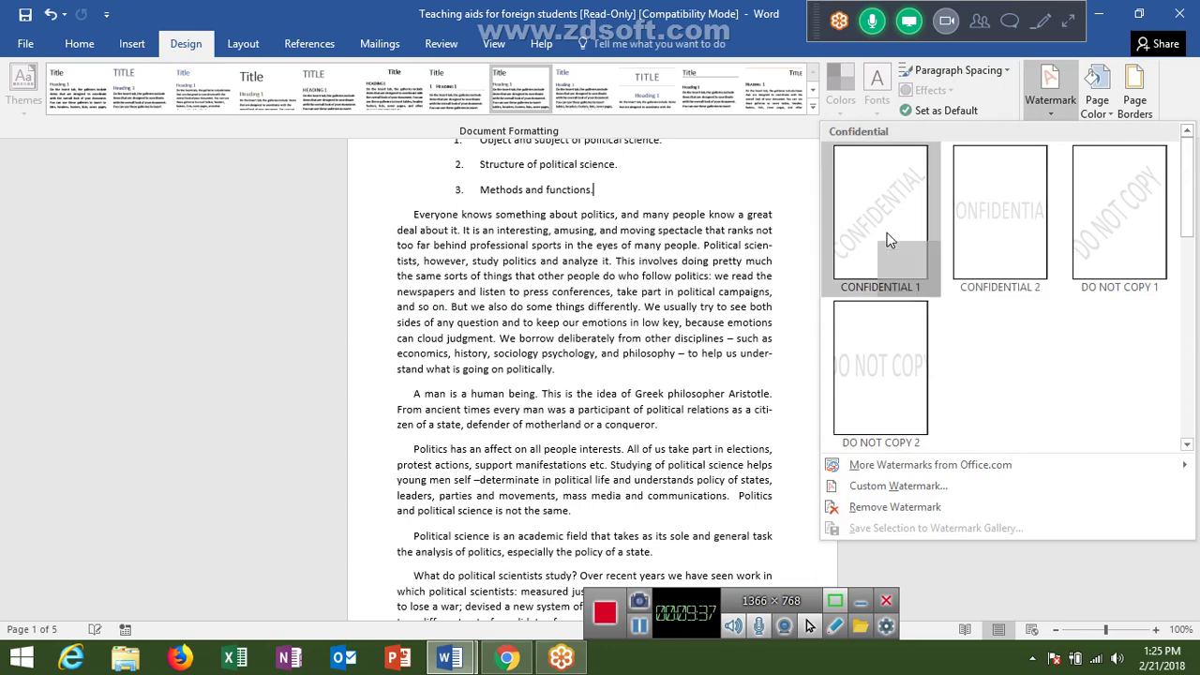
{"action": "left_click", "coordinate": [1036, 103]}
{"action": "left_click", "coordinate": [1039, 221]}
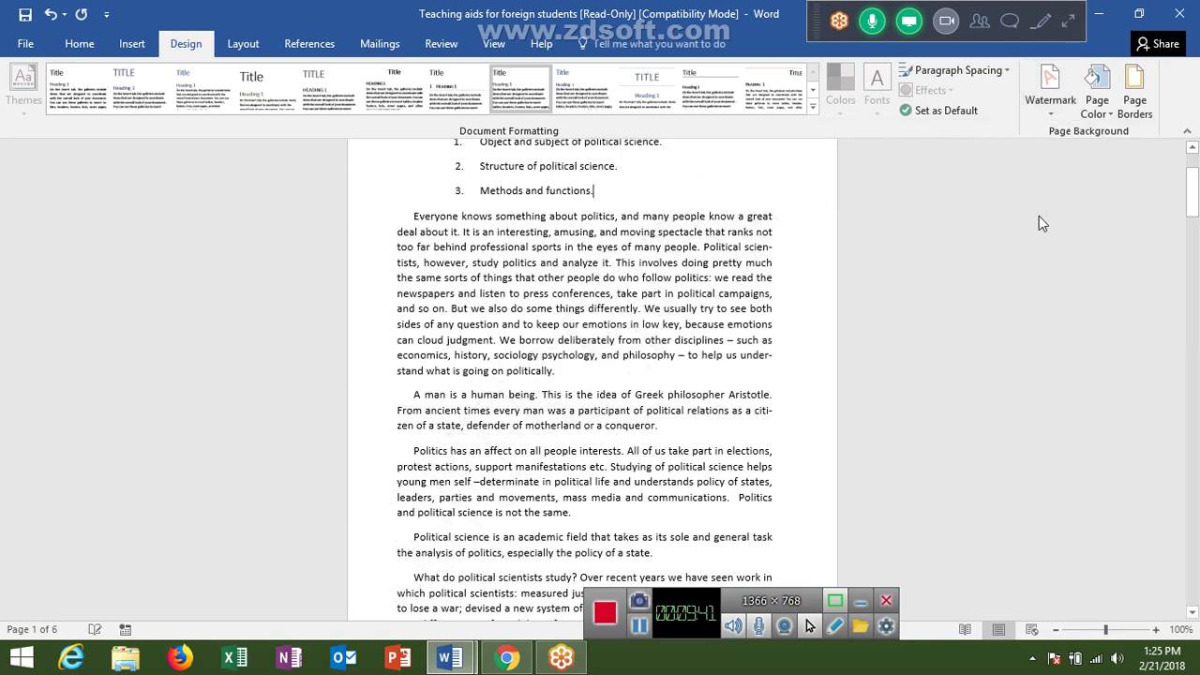
{"action": "left_click", "coordinate": [1051, 107]}
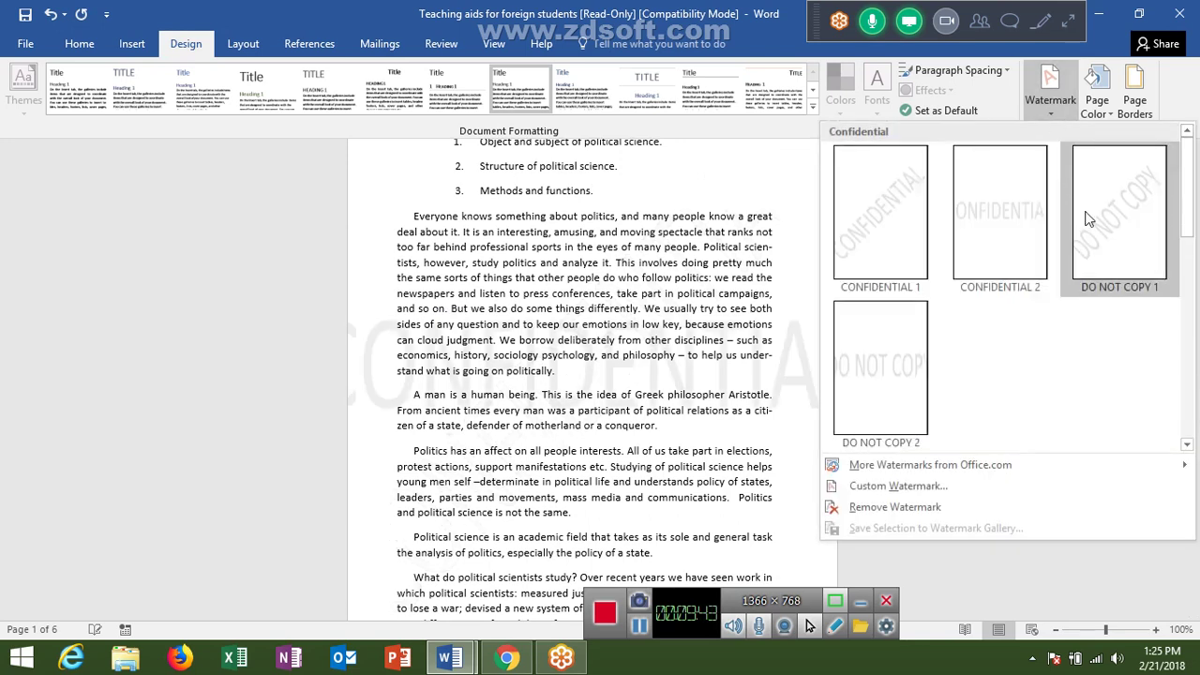
{"action": "left_click", "coordinate": [1094, 215]}
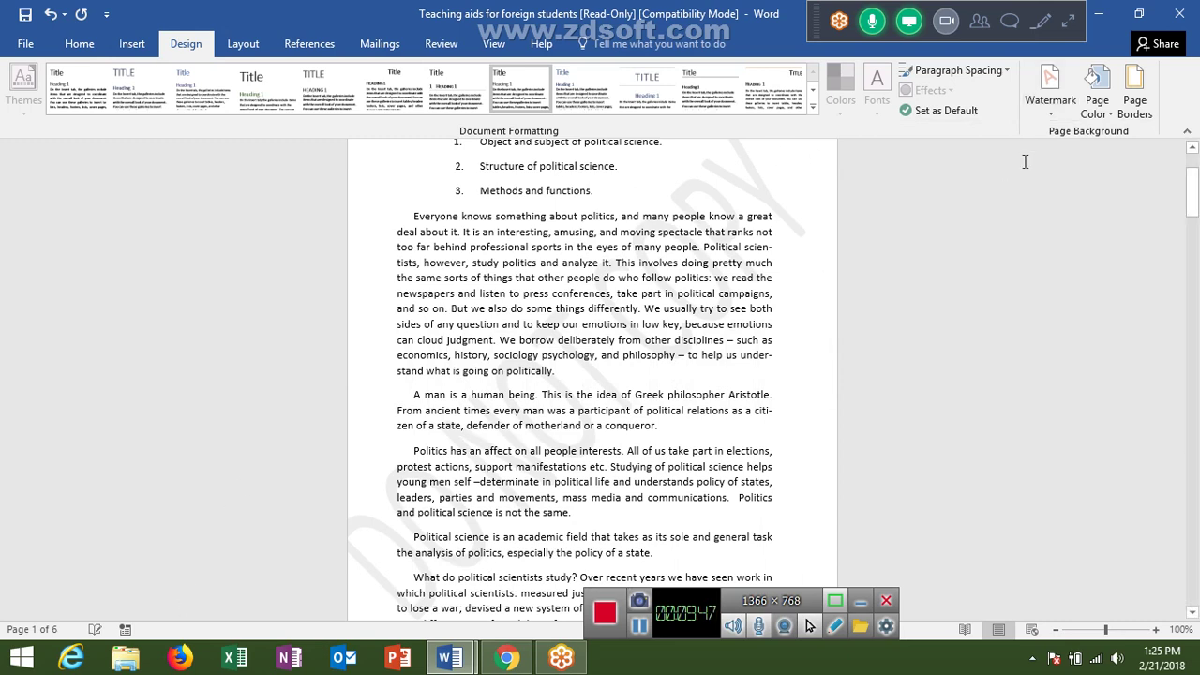
{"action": "left_click", "coordinate": [1040, 115]}
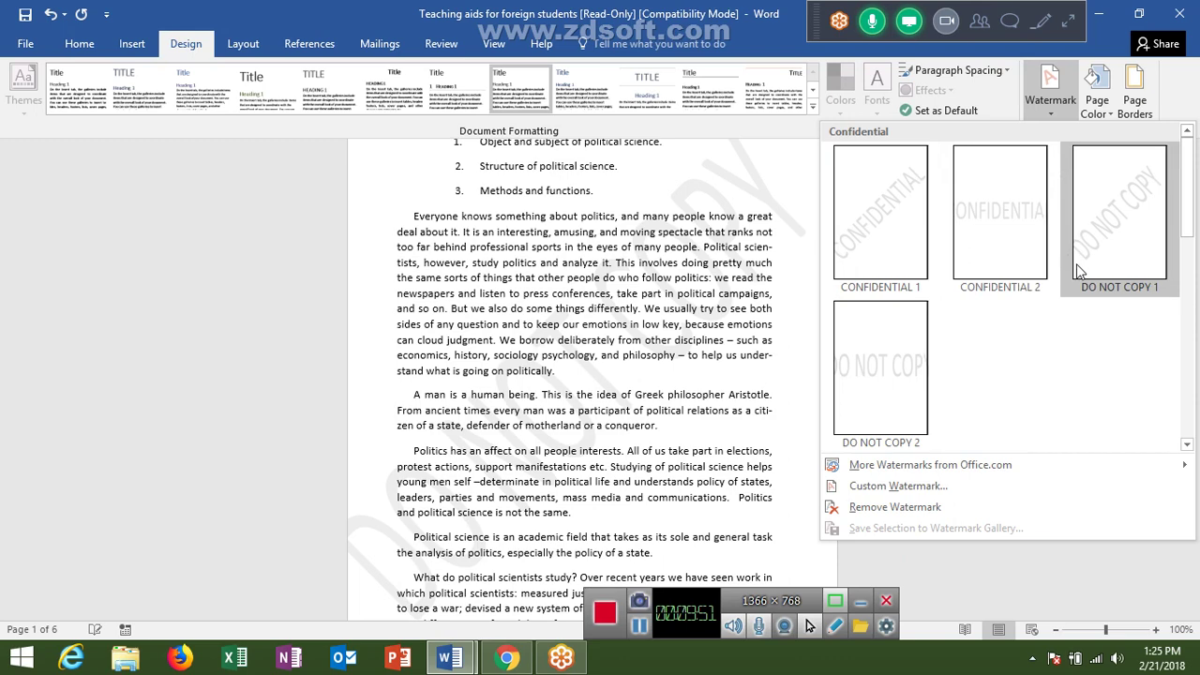
- Replace the DO NOT COPY text with the person's name as a custom text watermark
{"action": "left_click", "coordinate": [891, 486]}
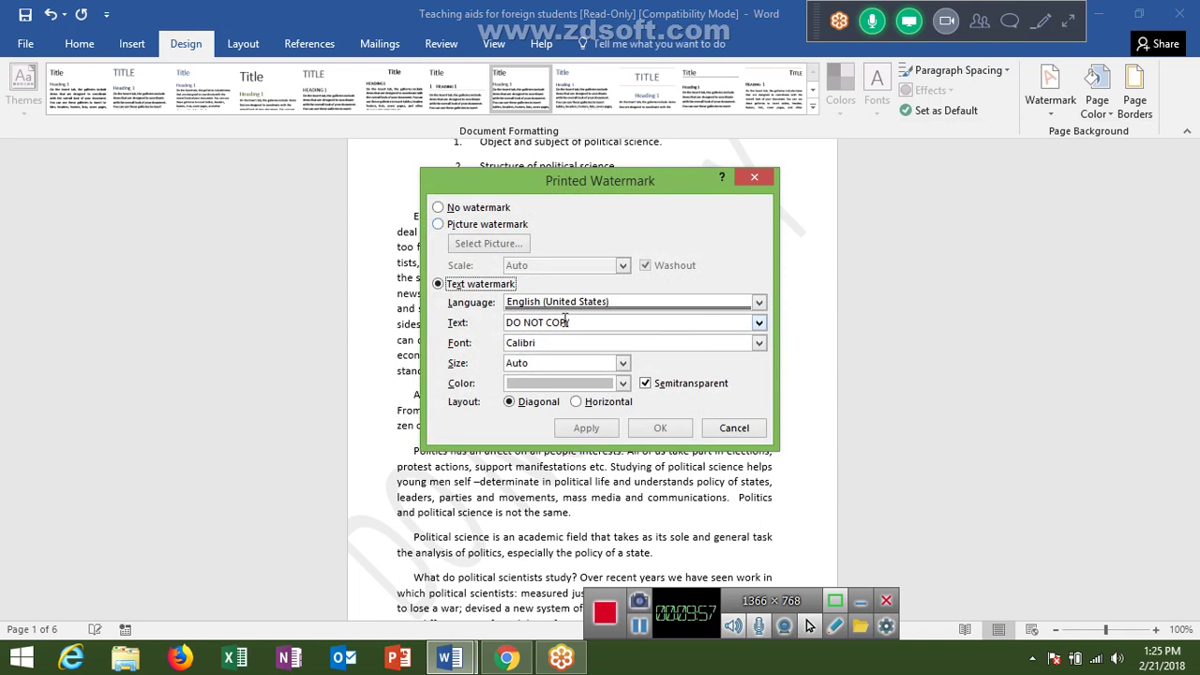
{"action": "left_click", "coordinate": [568, 322]}
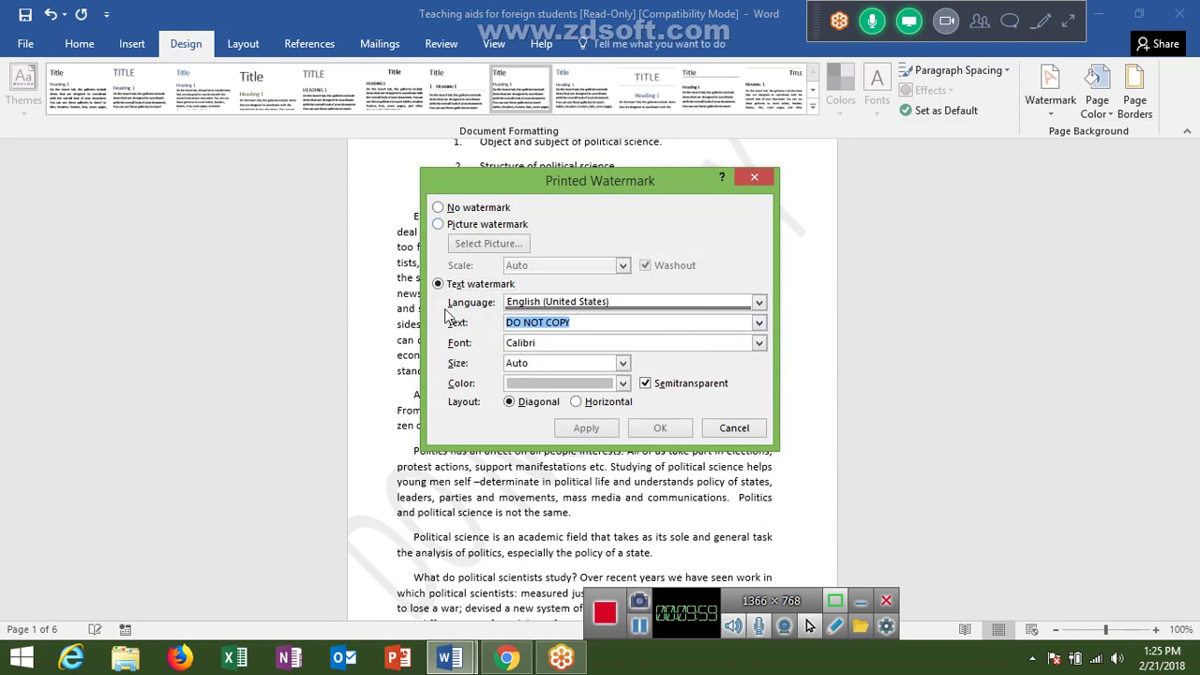
{"action": "key", "text": "BackSpace"}
{"action": "type", "text": "a"}
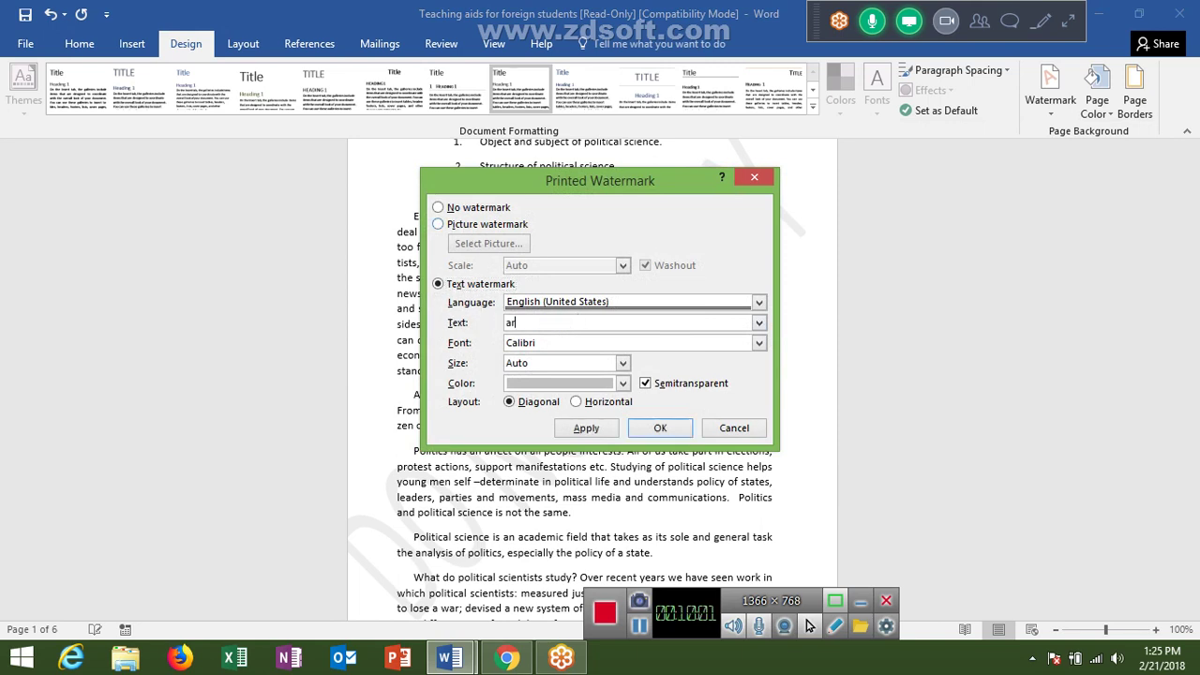
{"action": "key", "text": "BackSpace"}
{"action": "type", "text": "Tarun Sha"}
{"action": "type", "text": "rma"}
{"action": "left_click", "coordinate": [589, 428]}
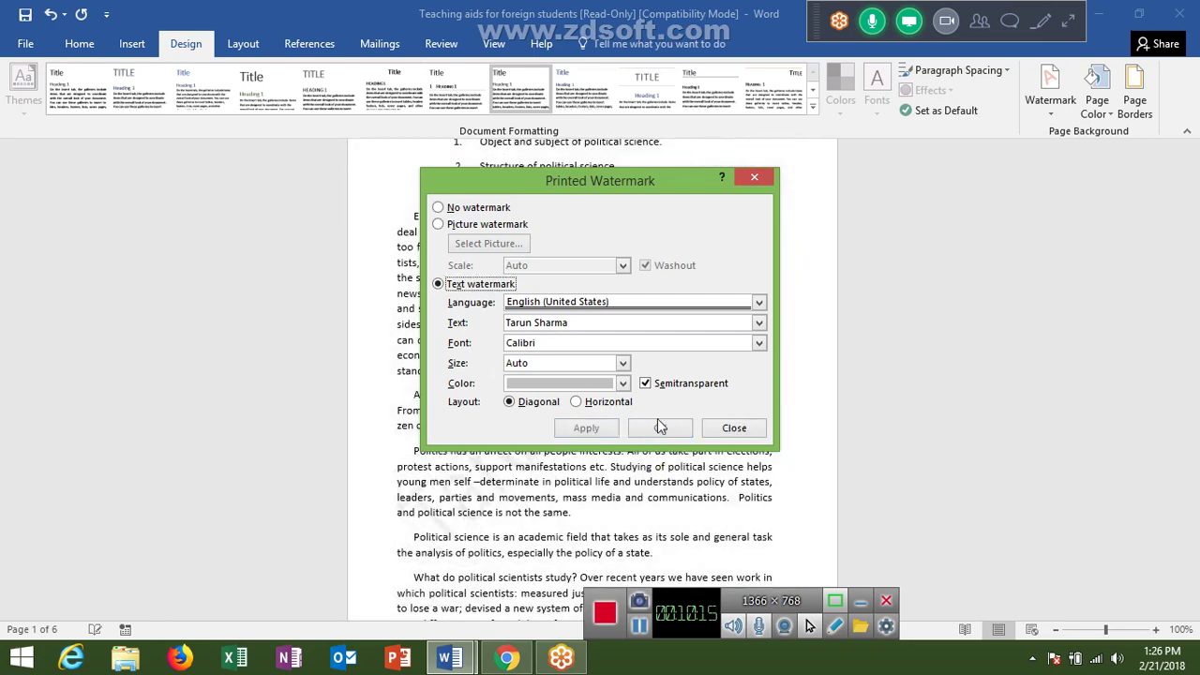
{"action": "left_click", "coordinate": [727, 429]}
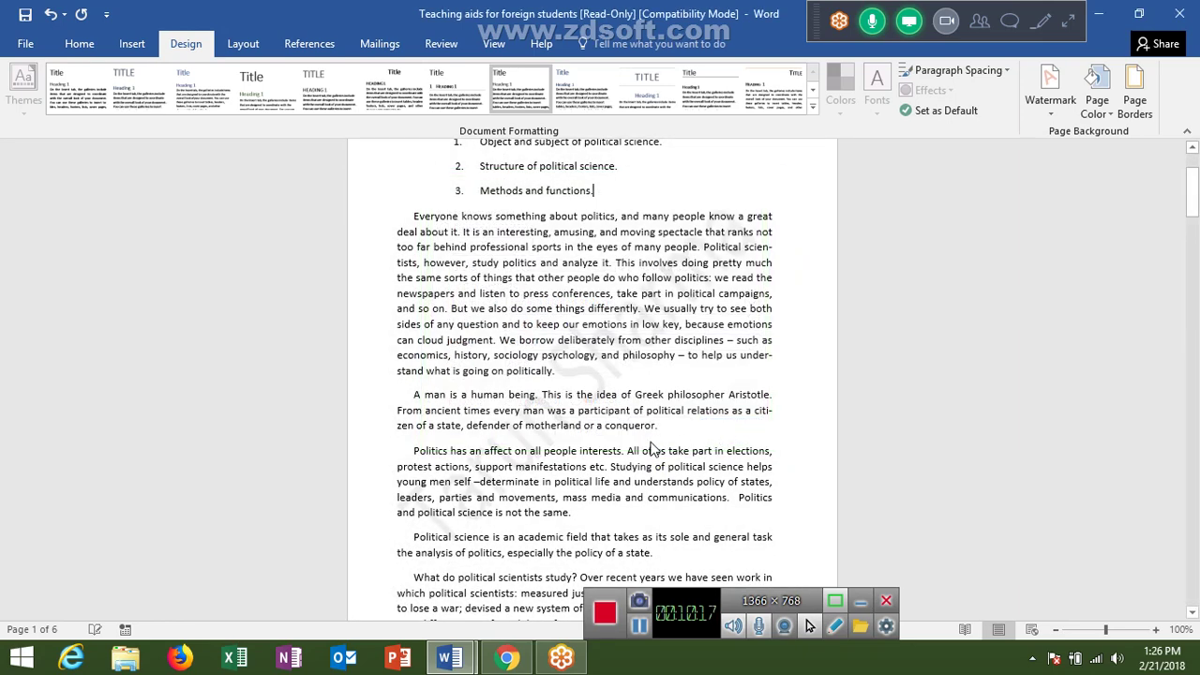
- Scroll through the pages to check the new name watermark
{"action": "scroll", "coordinate": [576, 466], "scroll_direction": "down", "scroll_amount": 6}
{"action": "scroll", "coordinate": [575, 465], "scroll_direction": "down", "scroll_amount": 3}
{"action": "scroll", "coordinate": [571, 462], "scroll_direction": "down", "scroll_amount": 2}
{"action": "scroll", "coordinate": [562, 469], "scroll_direction": "down", "scroll_amount": 2}
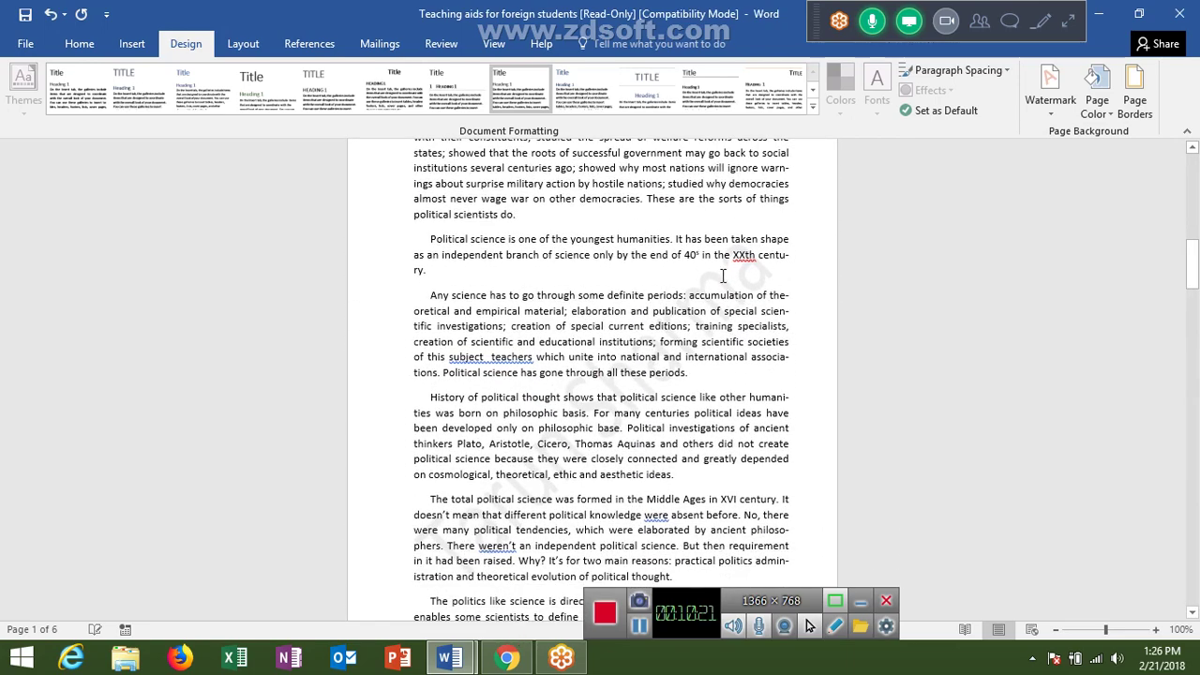
{"action": "scroll", "coordinate": [689, 296], "scroll_direction": "up", "scroll_amount": 7}
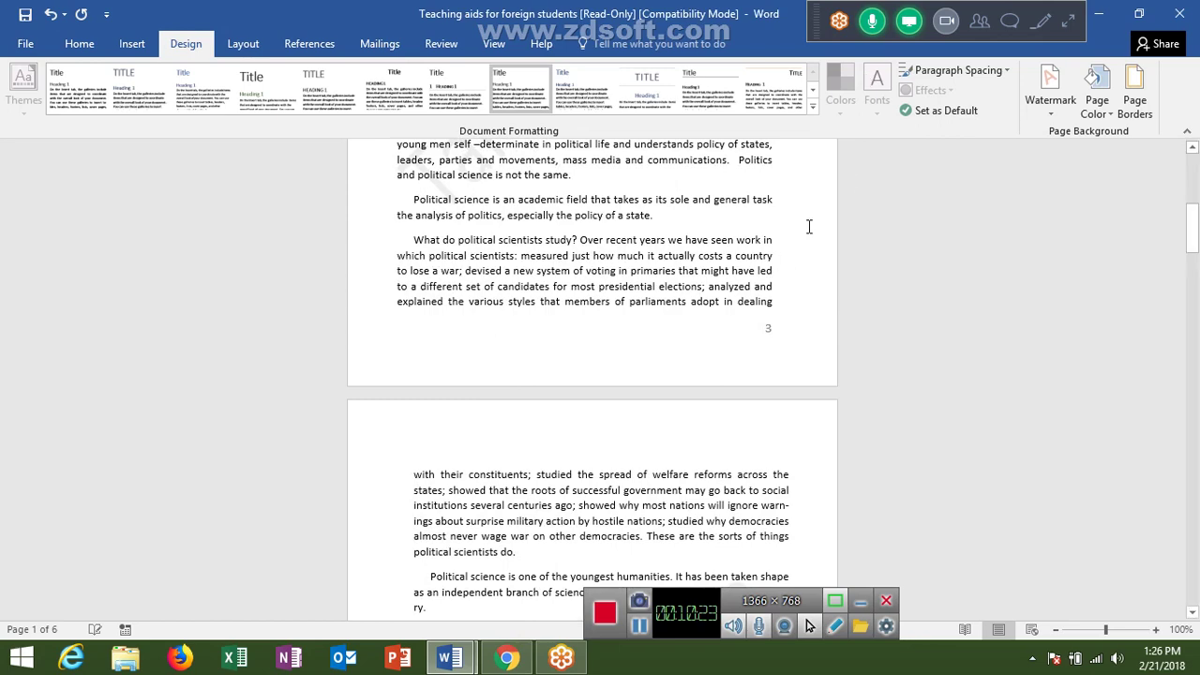
{"action": "scroll", "coordinate": [937, 169], "scroll_direction": "up", "scroll_amount": 2}
{"action": "scroll", "coordinate": [900, 225], "scroll_direction": "up", "scroll_amount": 4}
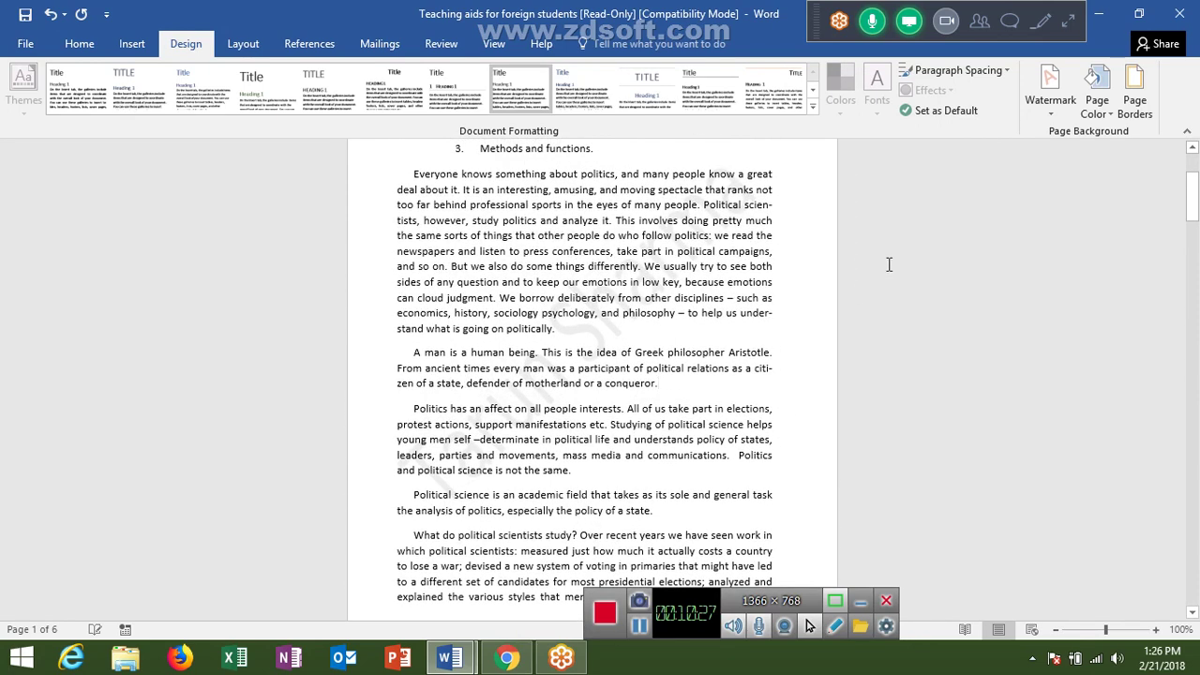
- Replace the text watermark with a washed-out picture watermark using bgb.jpg from the Desktop
{"action": "left_click", "coordinate": [1040, 105]}
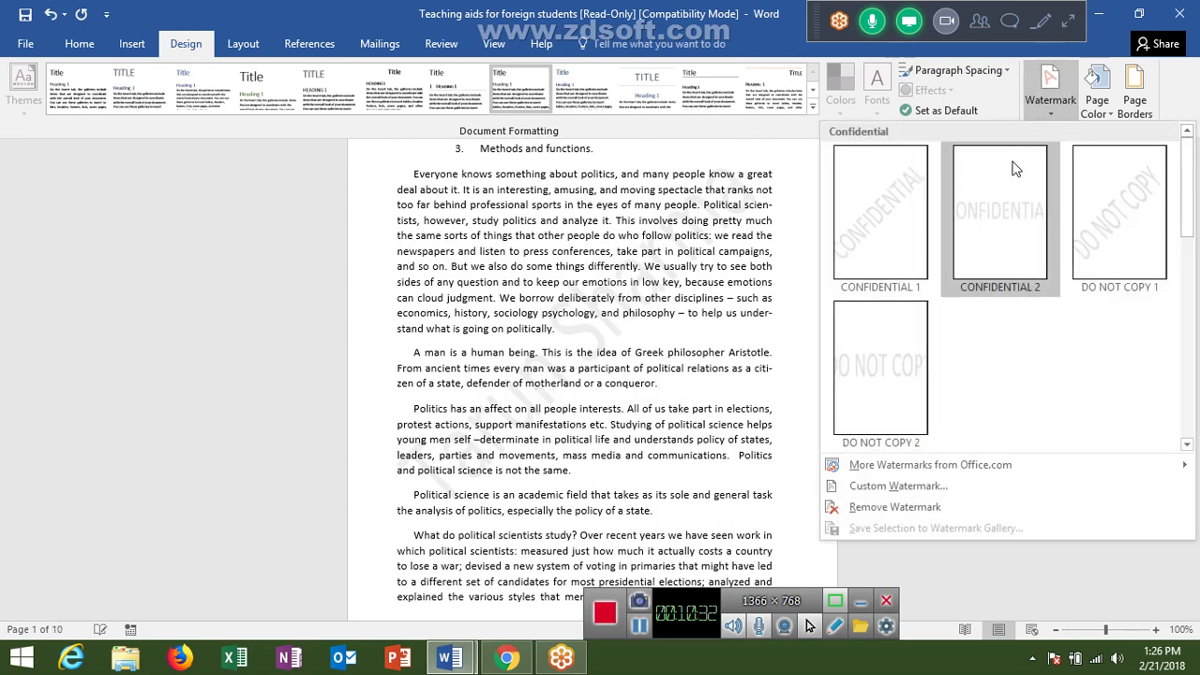
{"action": "left_click", "coordinate": [925, 492]}
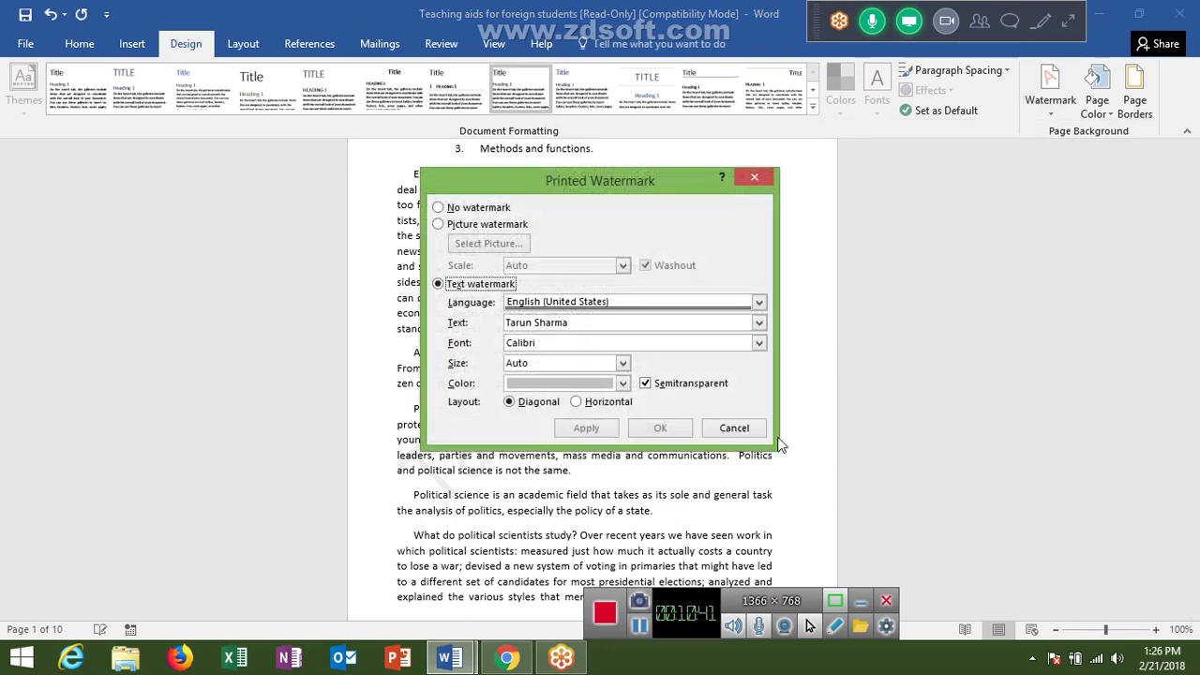
{"action": "left_click", "coordinate": [438, 226]}
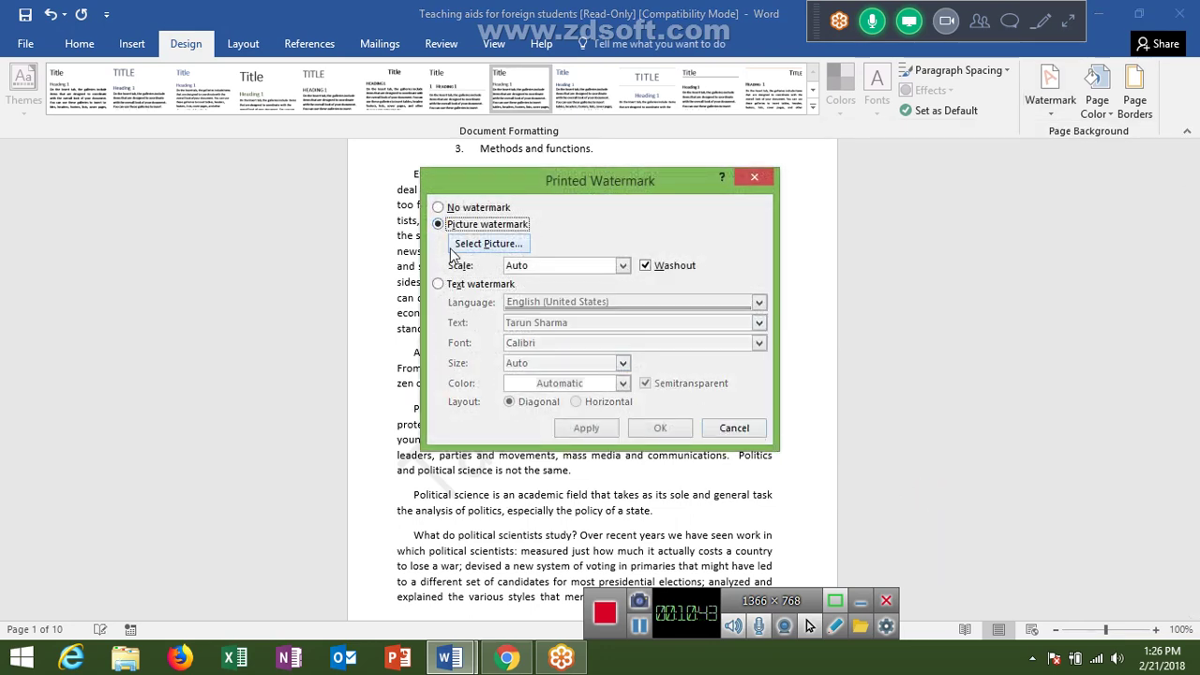
{"action": "left_click", "coordinate": [456, 247]}
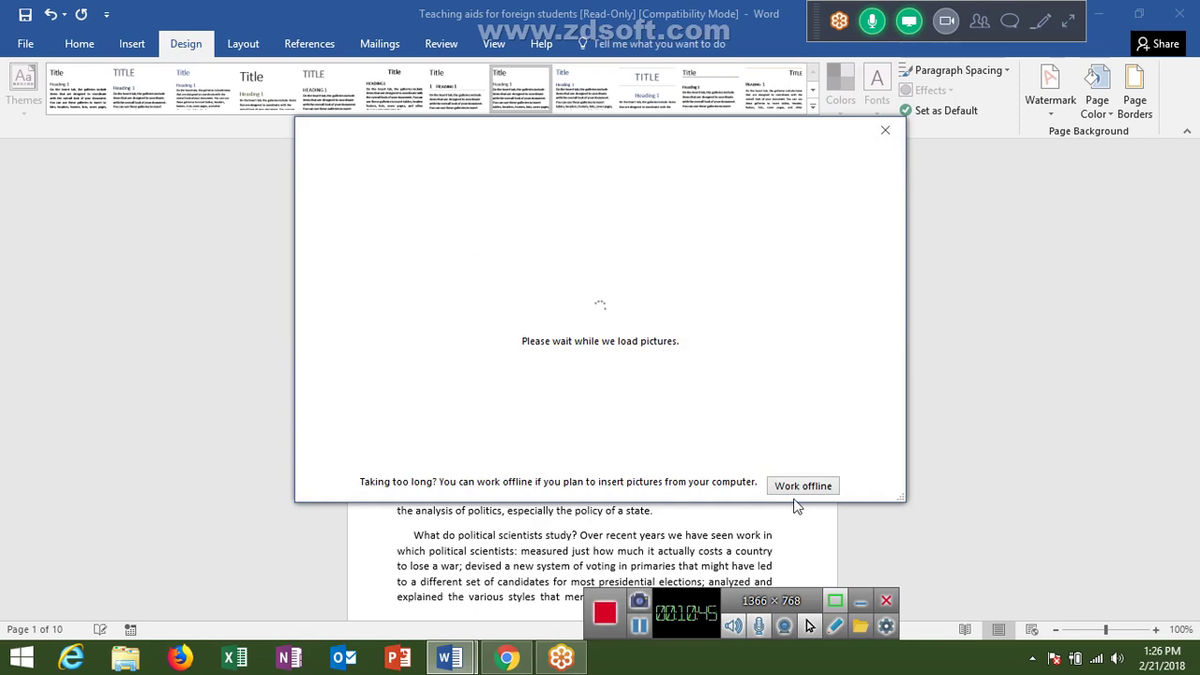
{"action": "left_click", "coordinate": [802, 486]}
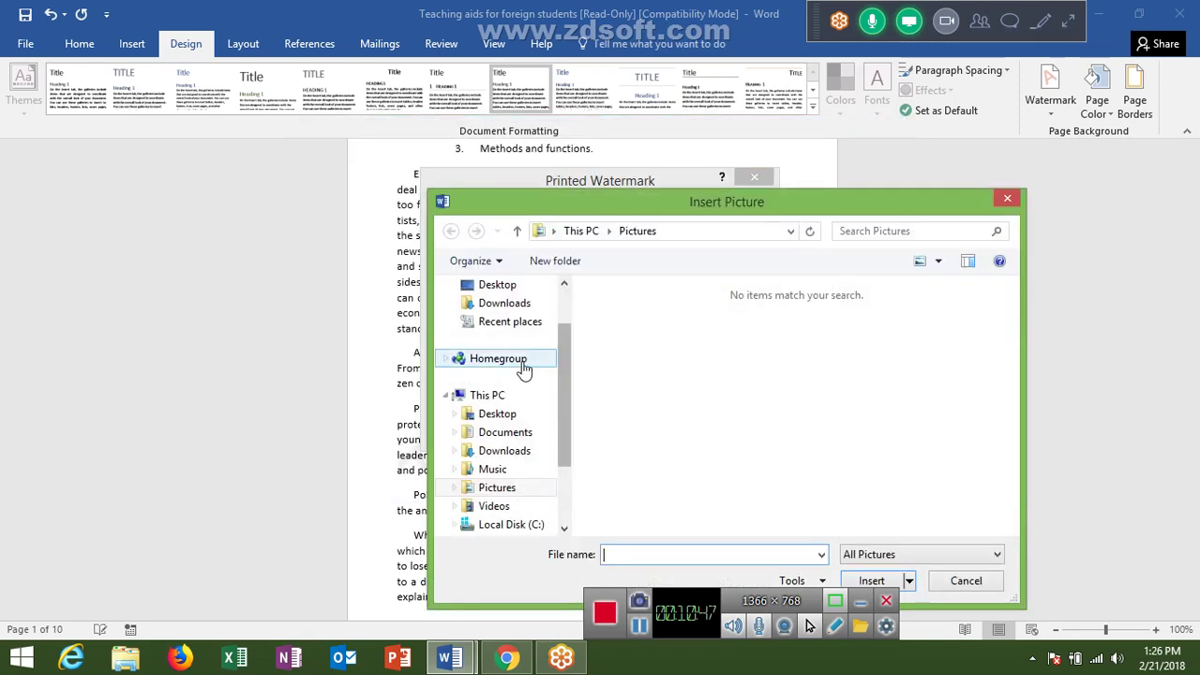
{"action": "left_click", "coordinate": [499, 416]}
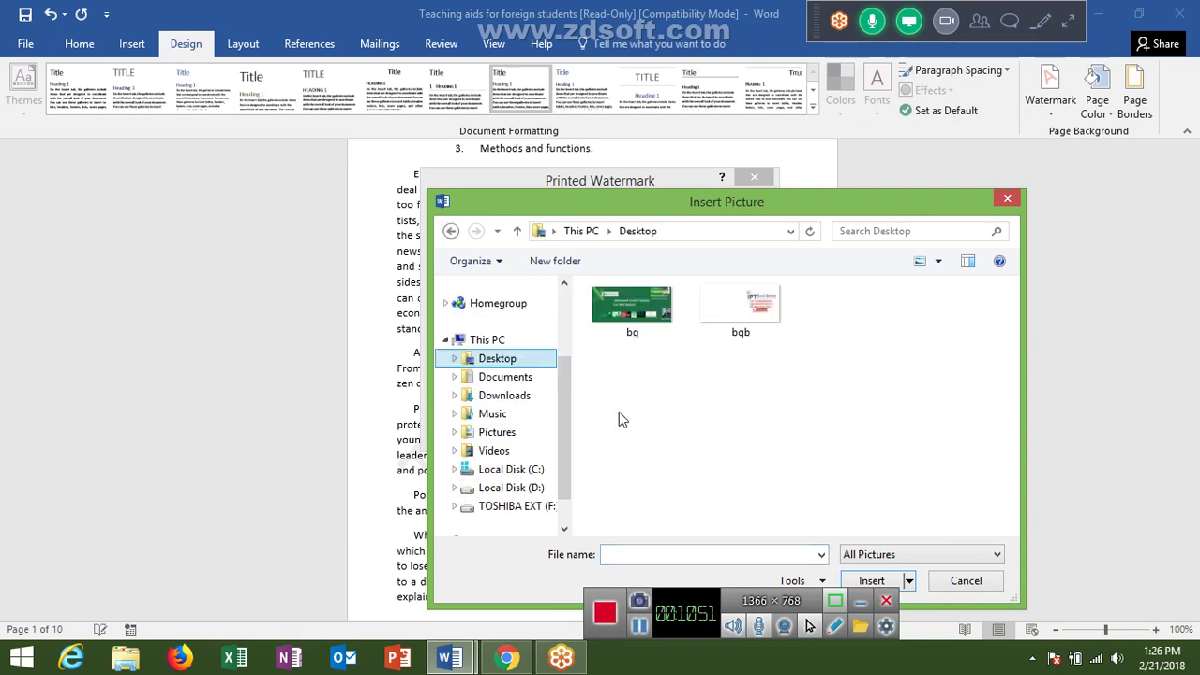
{"action": "left_click", "coordinate": [864, 556]}
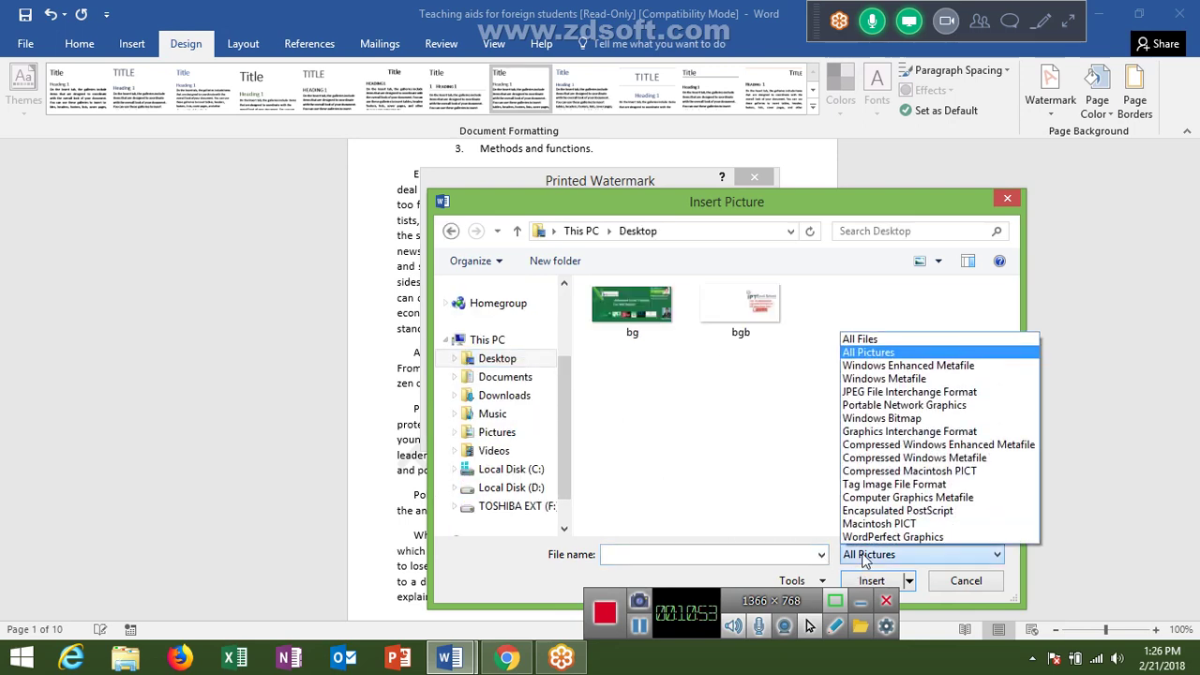
{"action": "left_click", "coordinate": [865, 556]}
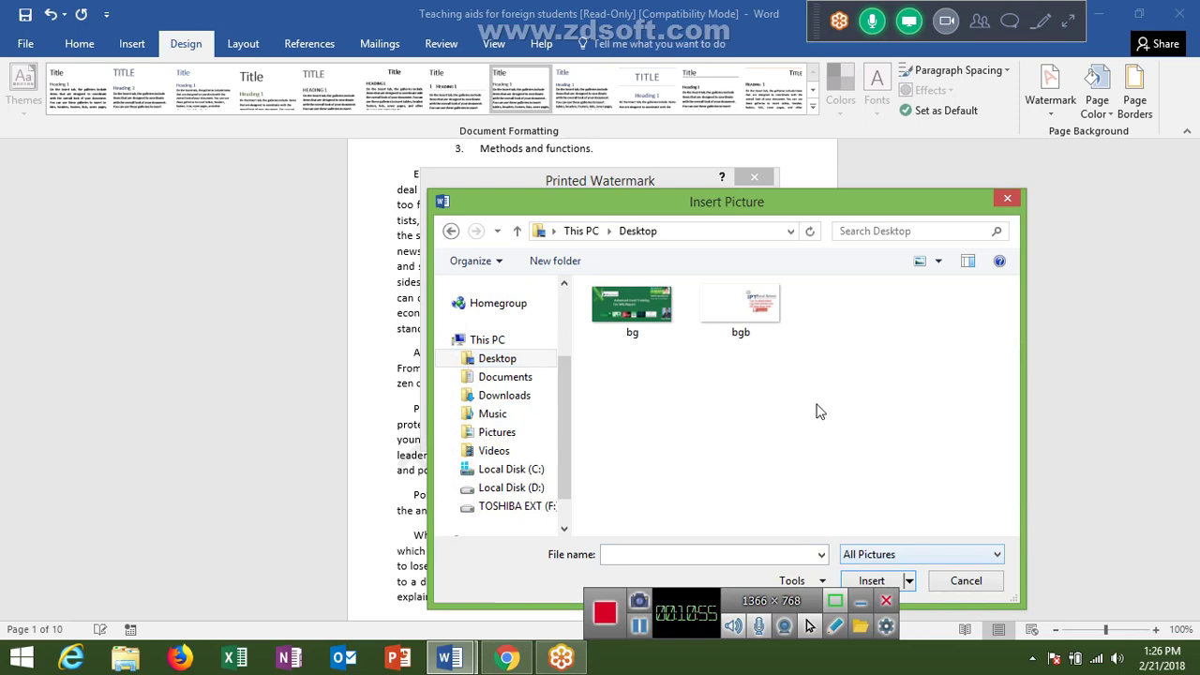
{"action": "double_click", "coordinate": [769, 310]}
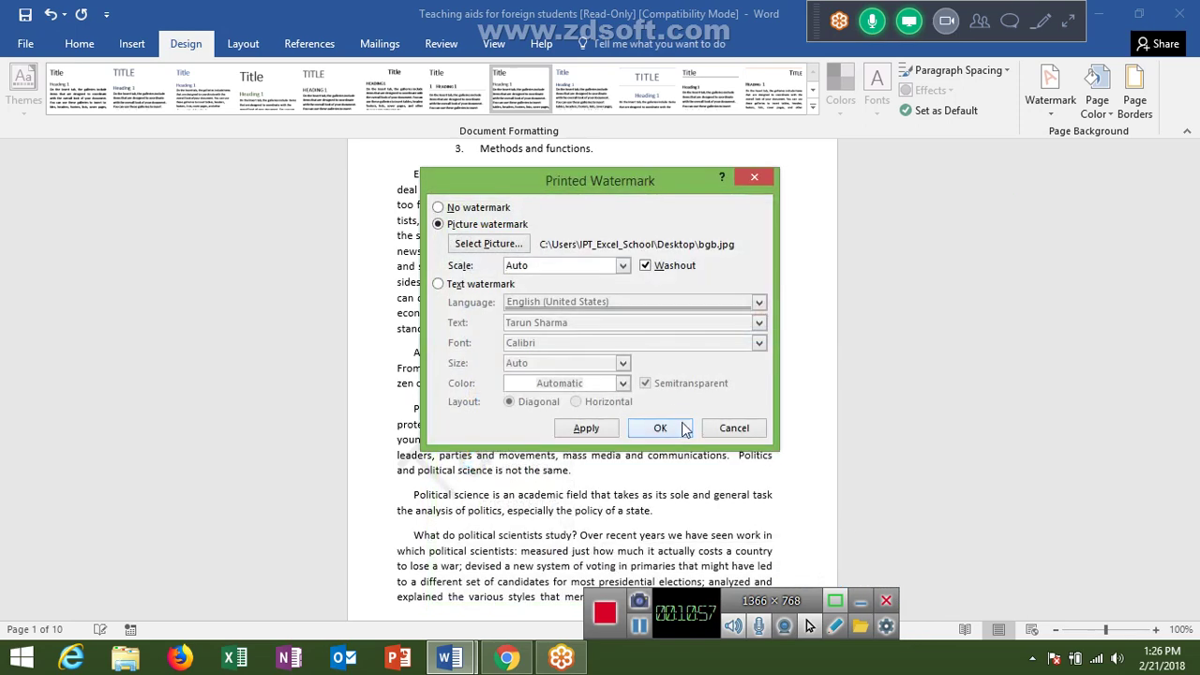
{"action": "left_click", "coordinate": [684, 428]}
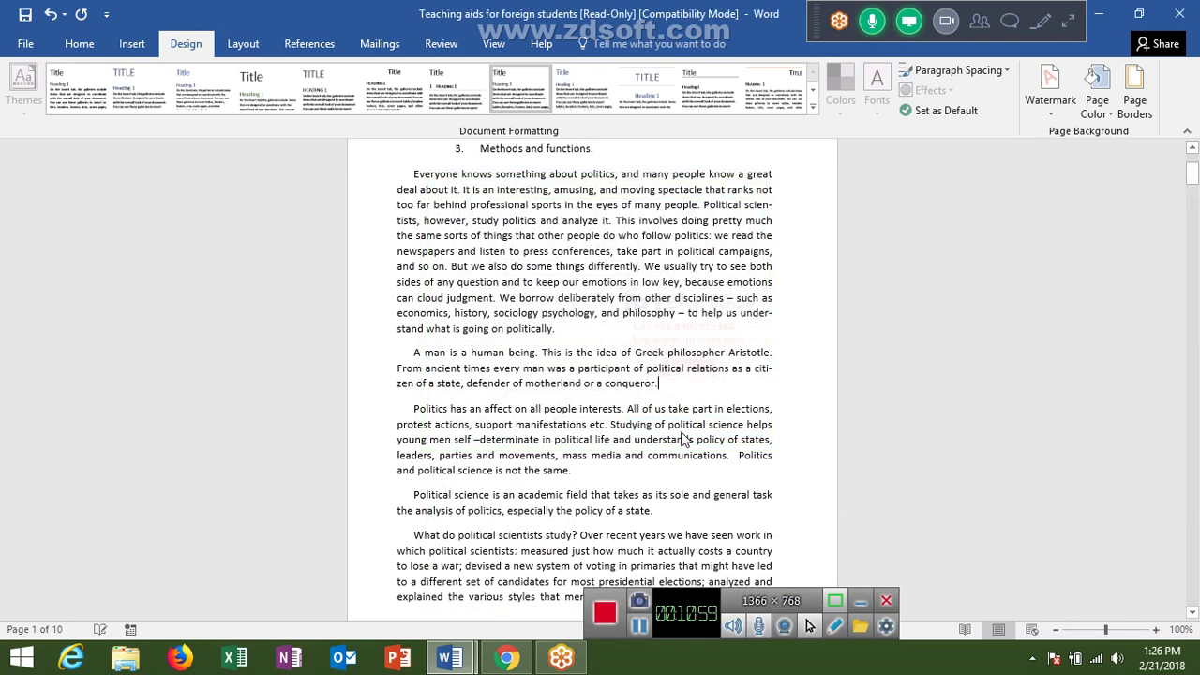
- Enlarge the bgb picture watermark to 200% scale
{"action": "triple_click", "coordinate": [688, 315]}
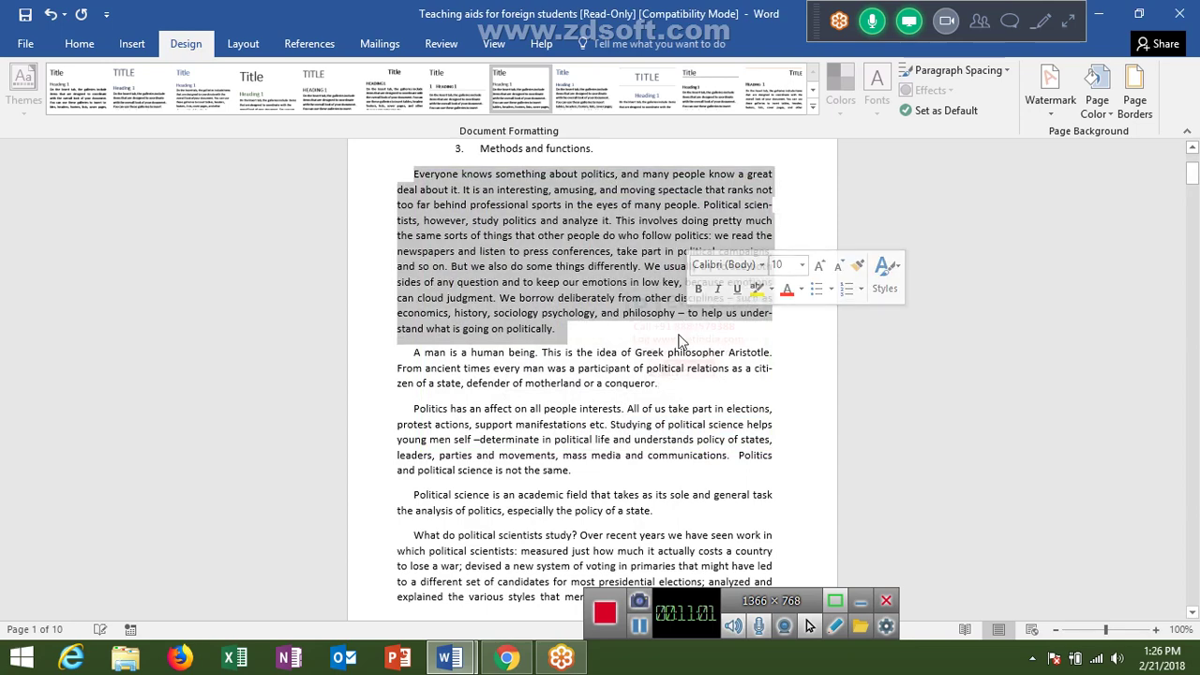
{"action": "left_click", "coordinate": [675, 335]}
{"action": "scroll", "coordinate": [675, 335], "scroll_direction": "up", "scroll_amount": 2}
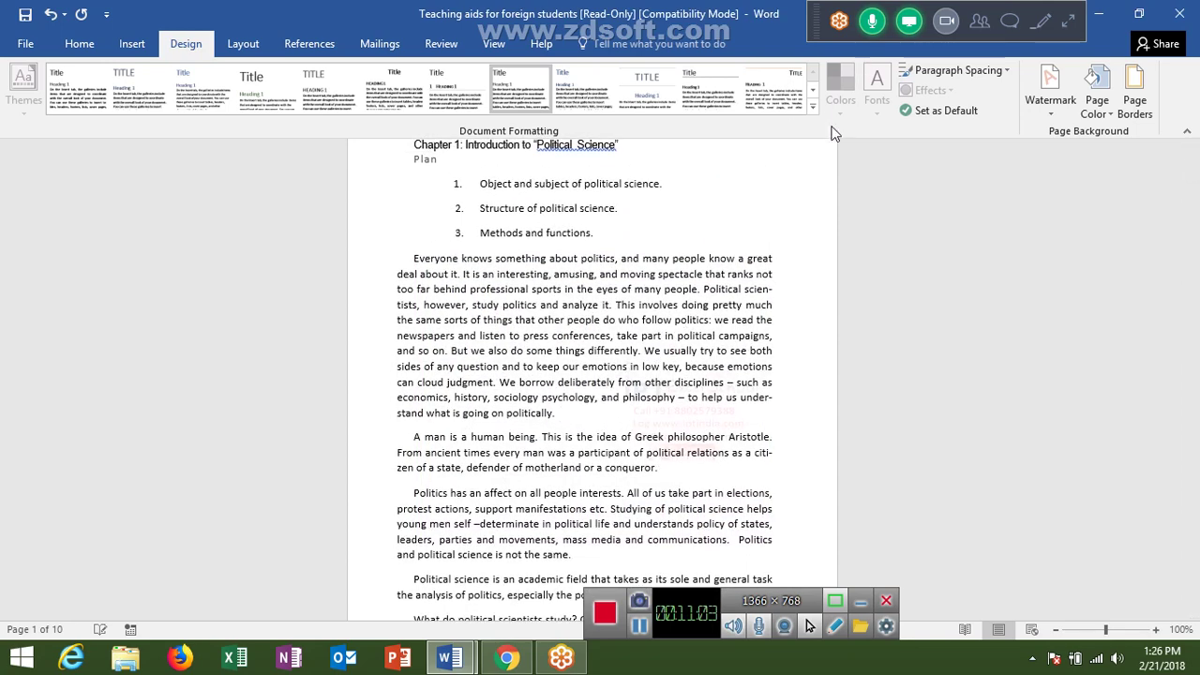
{"action": "left_click", "coordinate": [1059, 117]}
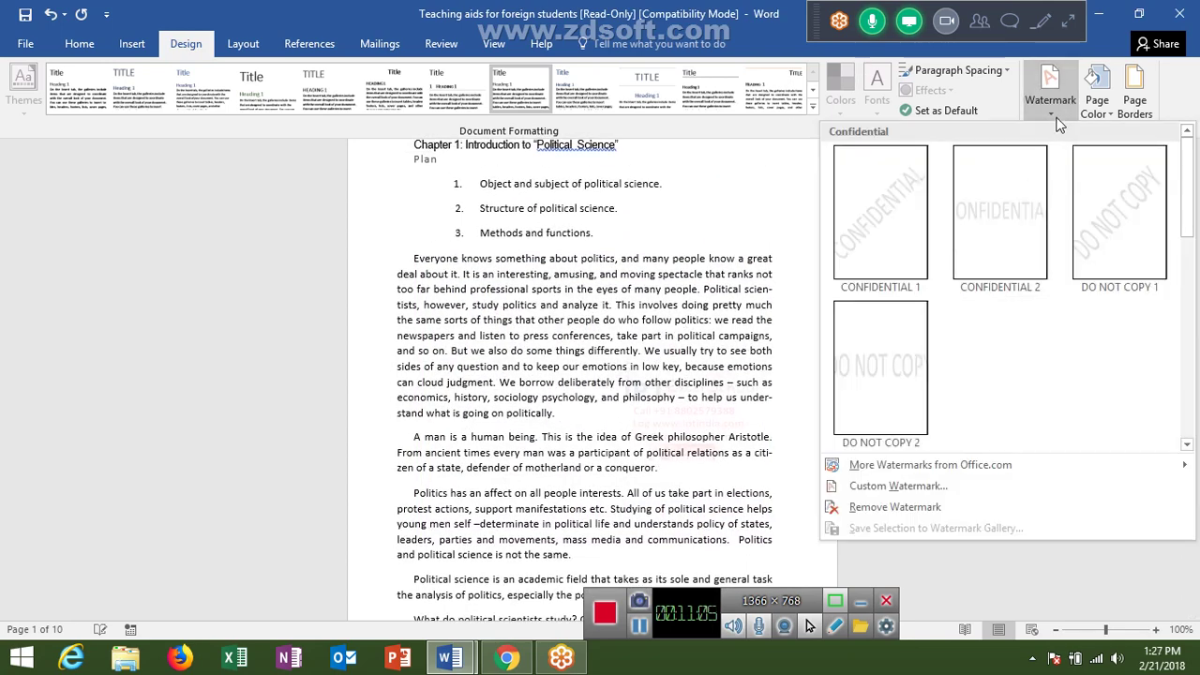
{"action": "left_click", "coordinate": [1057, 115]}
{"action": "left_click", "coordinate": [1050, 111]}
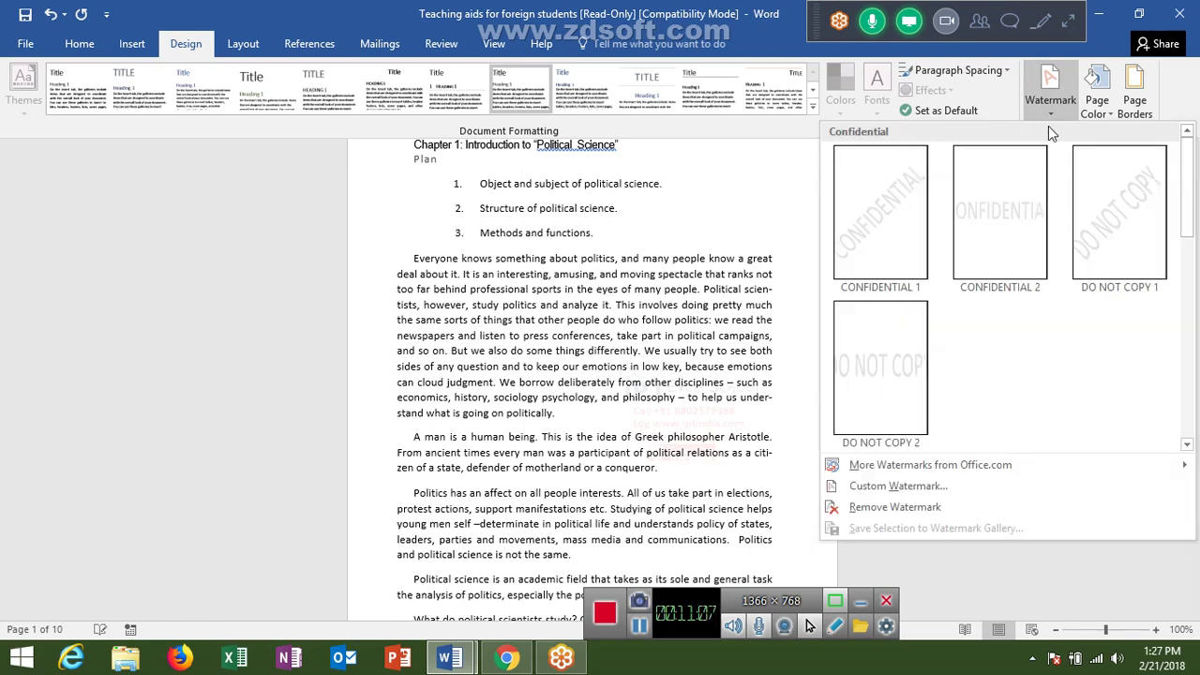
{"action": "left_click", "coordinate": [958, 484]}
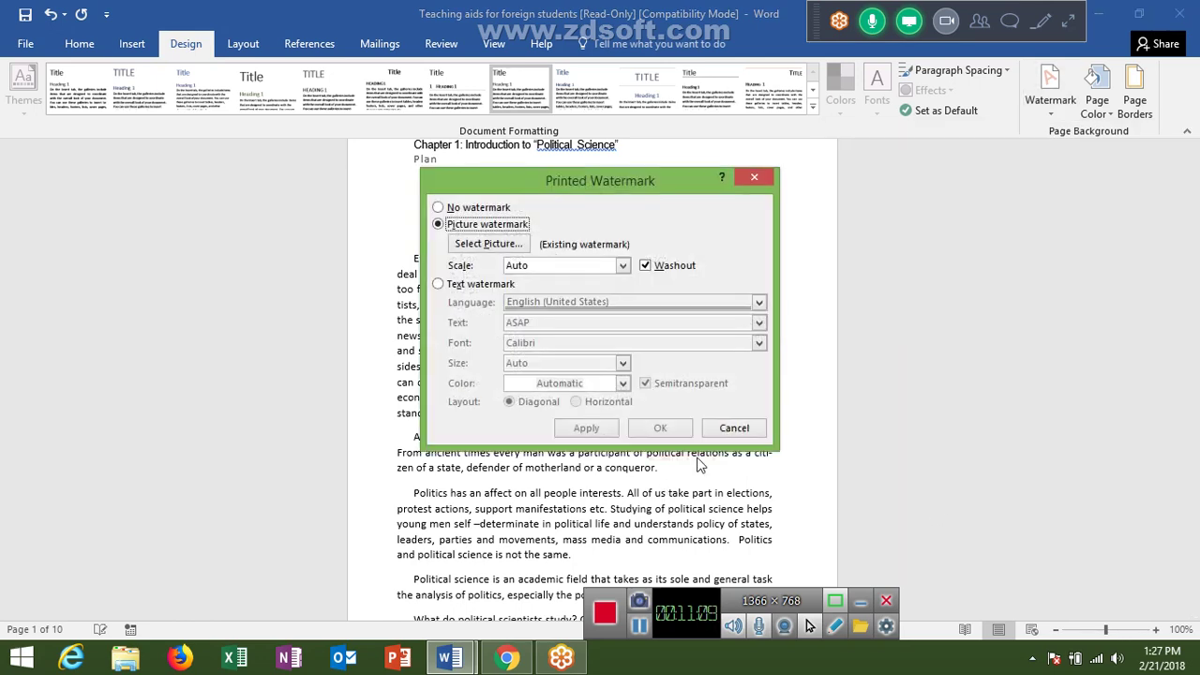
{"action": "left_click", "coordinate": [624, 265]}
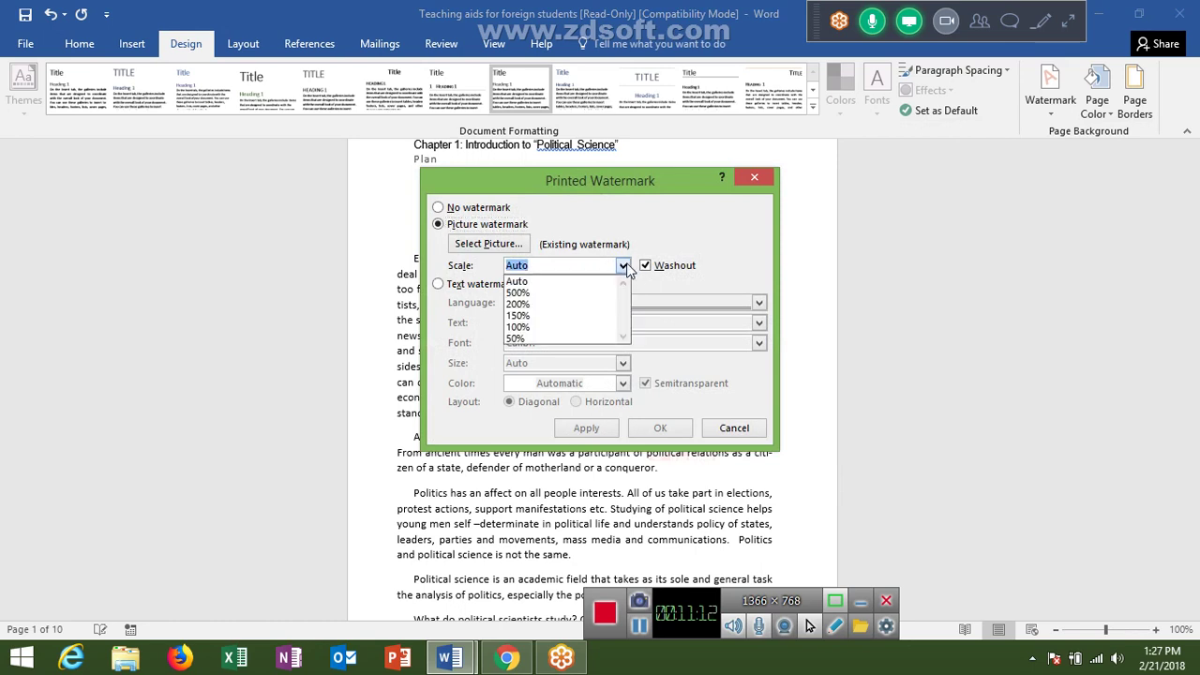
{"action": "left_click", "coordinate": [588, 305]}
{"action": "left_click", "coordinate": [657, 430]}
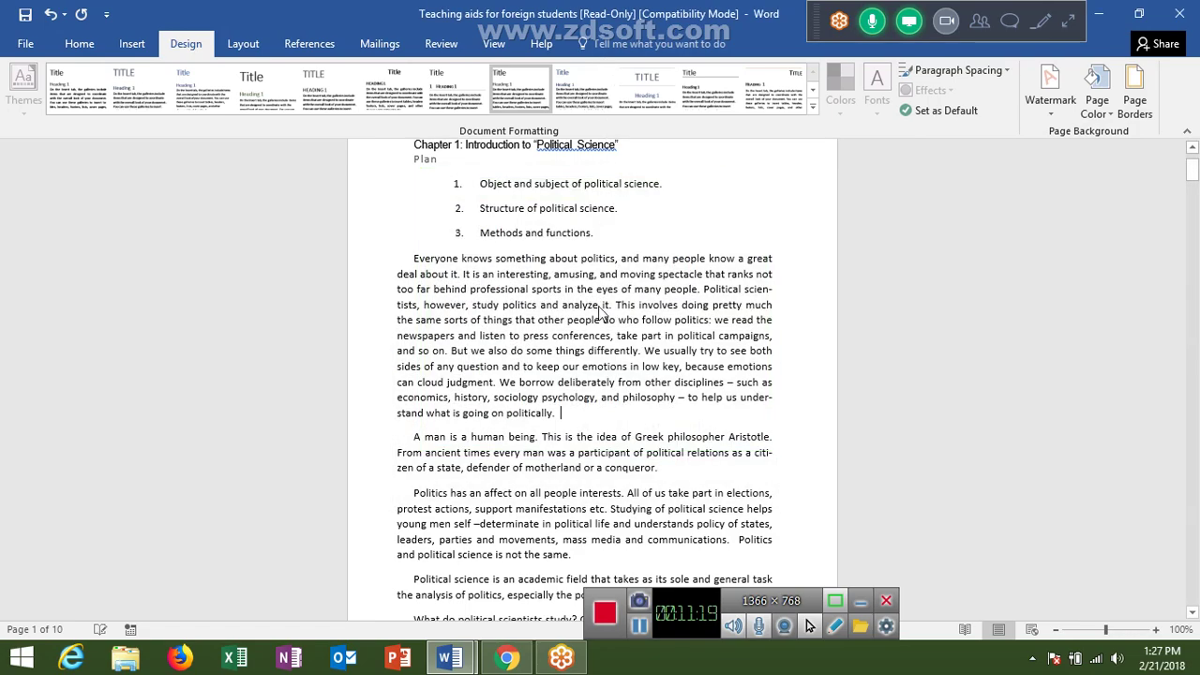
- Return the picture watermark's scale from 200% to Auto
{"action": "scroll", "coordinate": [607, 330], "scroll_direction": "down", "scroll_amount": 9}
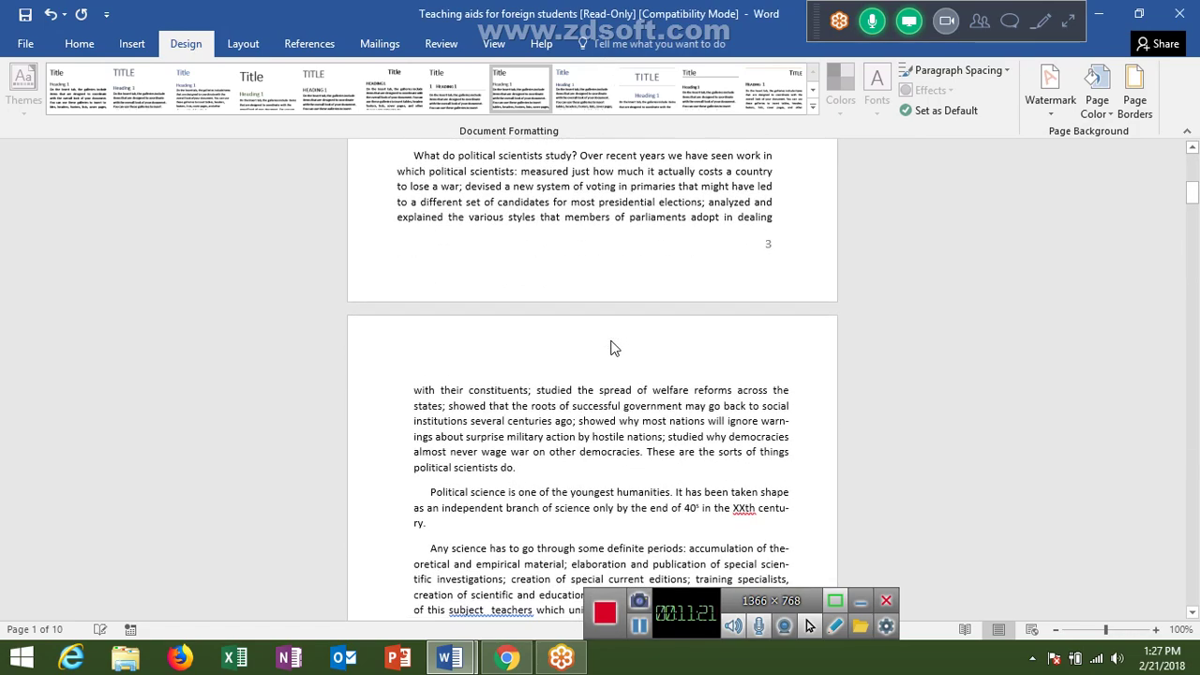
{"action": "scroll", "coordinate": [611, 339], "scroll_direction": "up", "scroll_amount": 5}
{"action": "scroll", "coordinate": [615, 341], "scroll_direction": "up", "scroll_amount": 3}
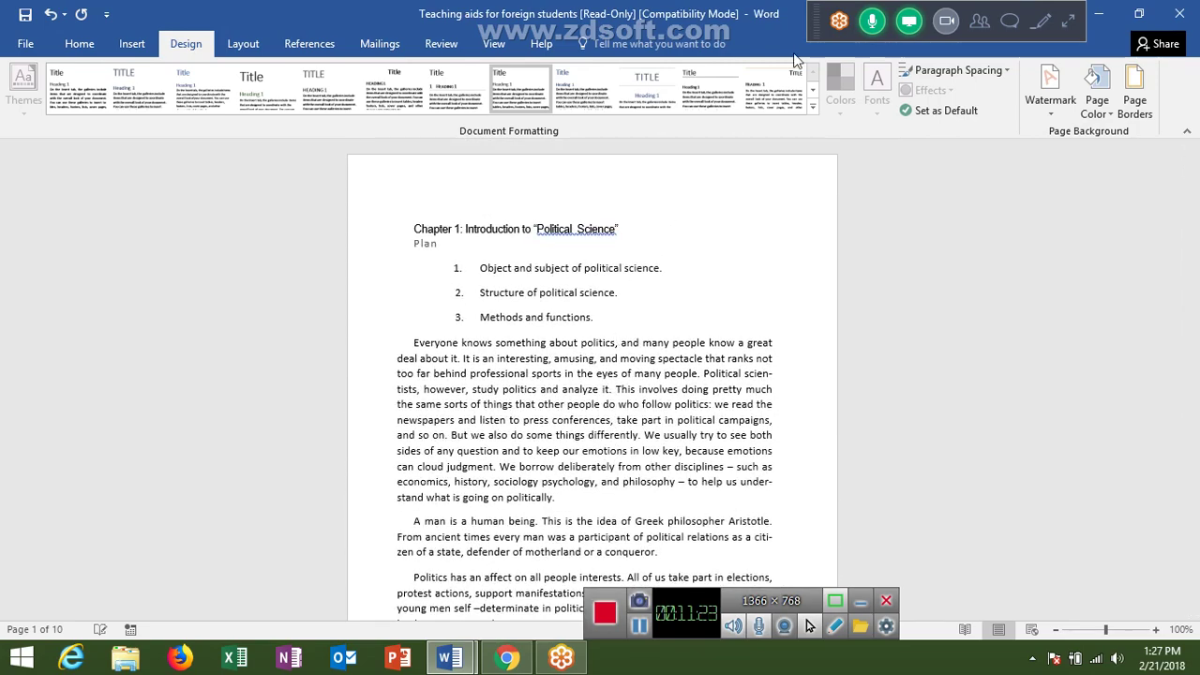
{"action": "left_click", "coordinate": [1048, 105]}
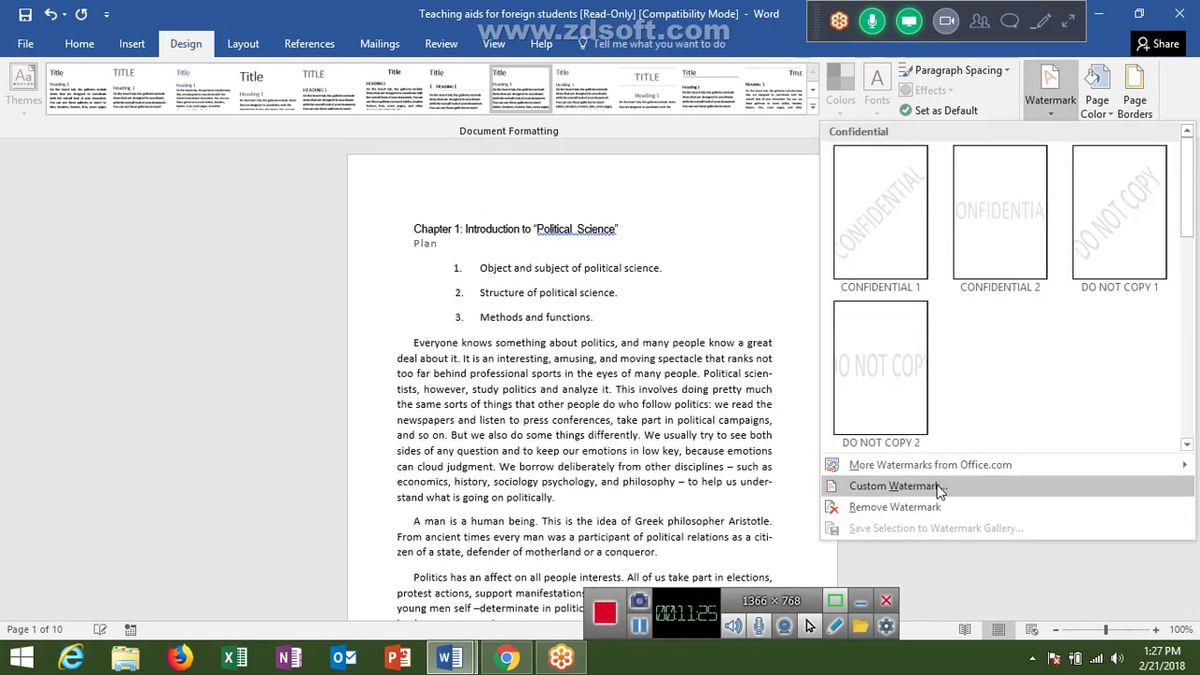
{"action": "left_click", "coordinate": [989, 485]}
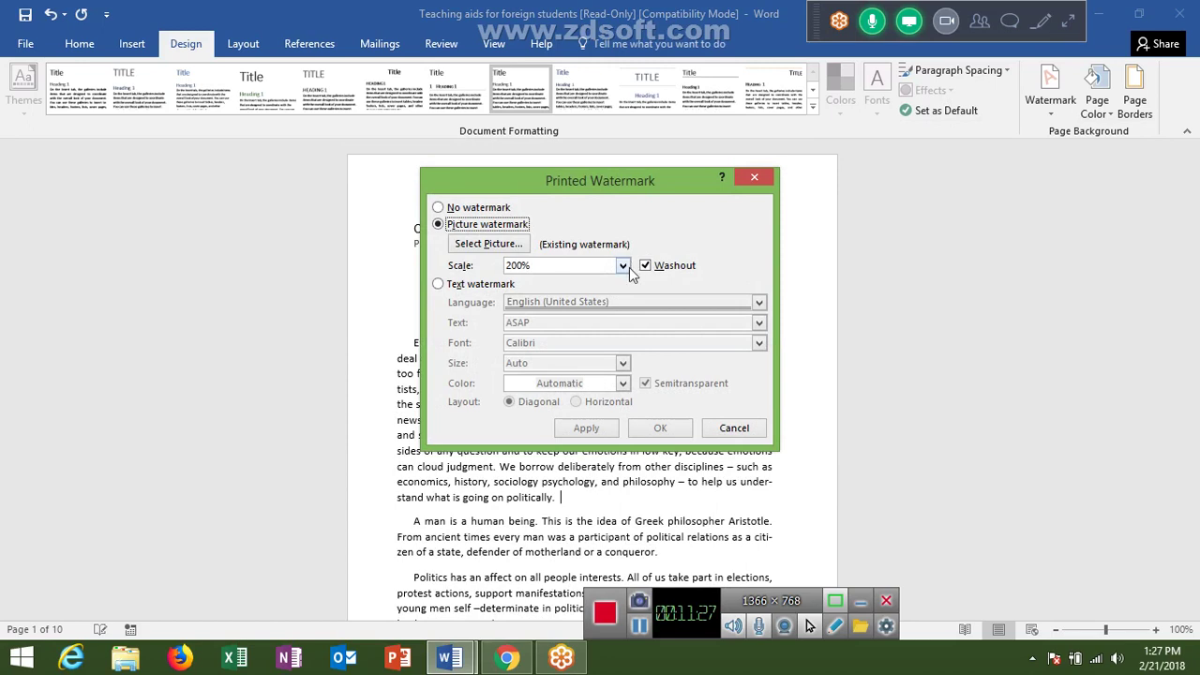
{"action": "left_click", "coordinate": [624, 266]}
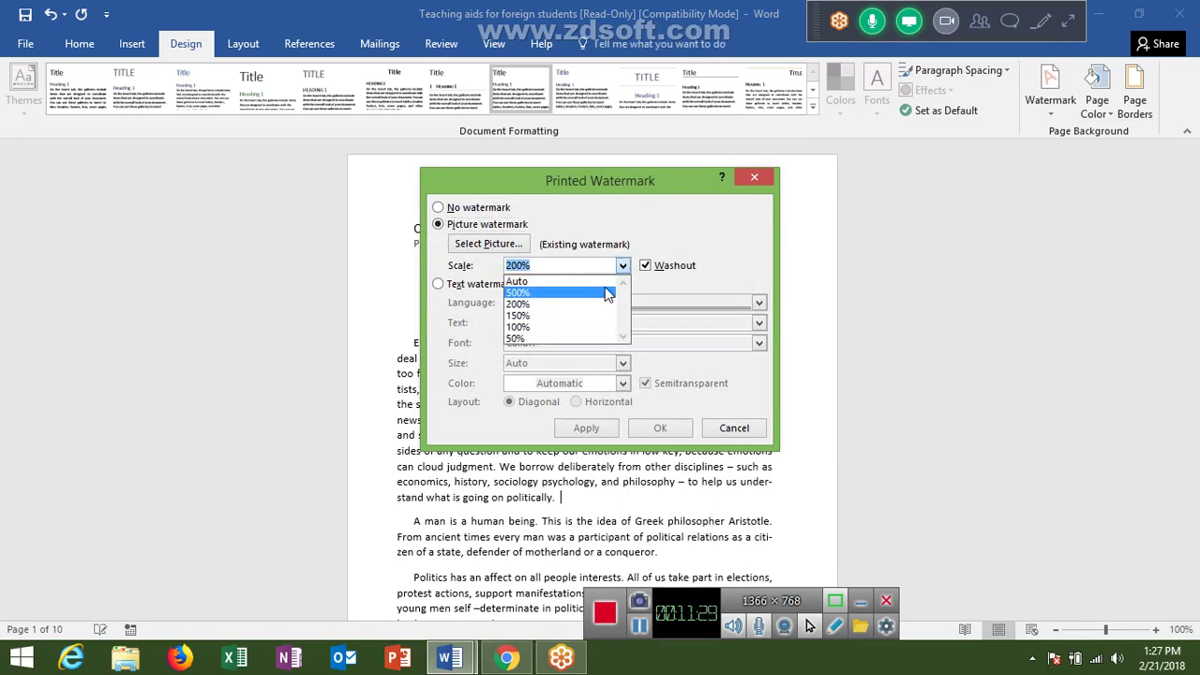
{"action": "left_click", "coordinate": [605, 282]}
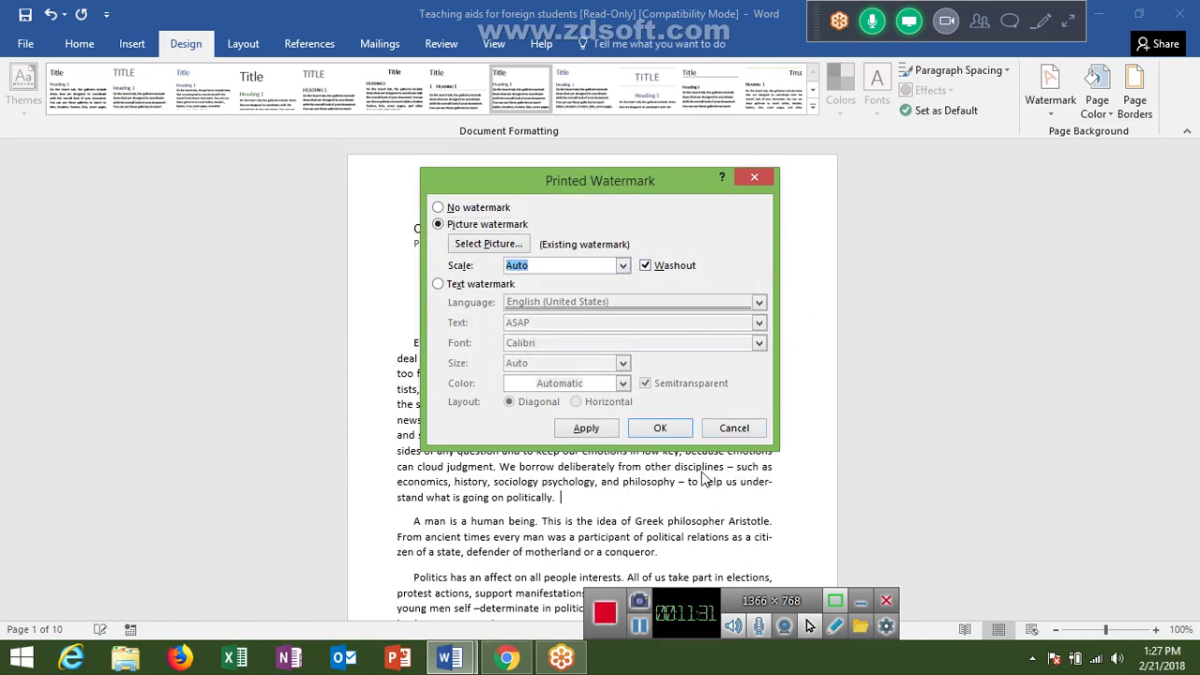
{"action": "left_click", "coordinate": [660, 429]}
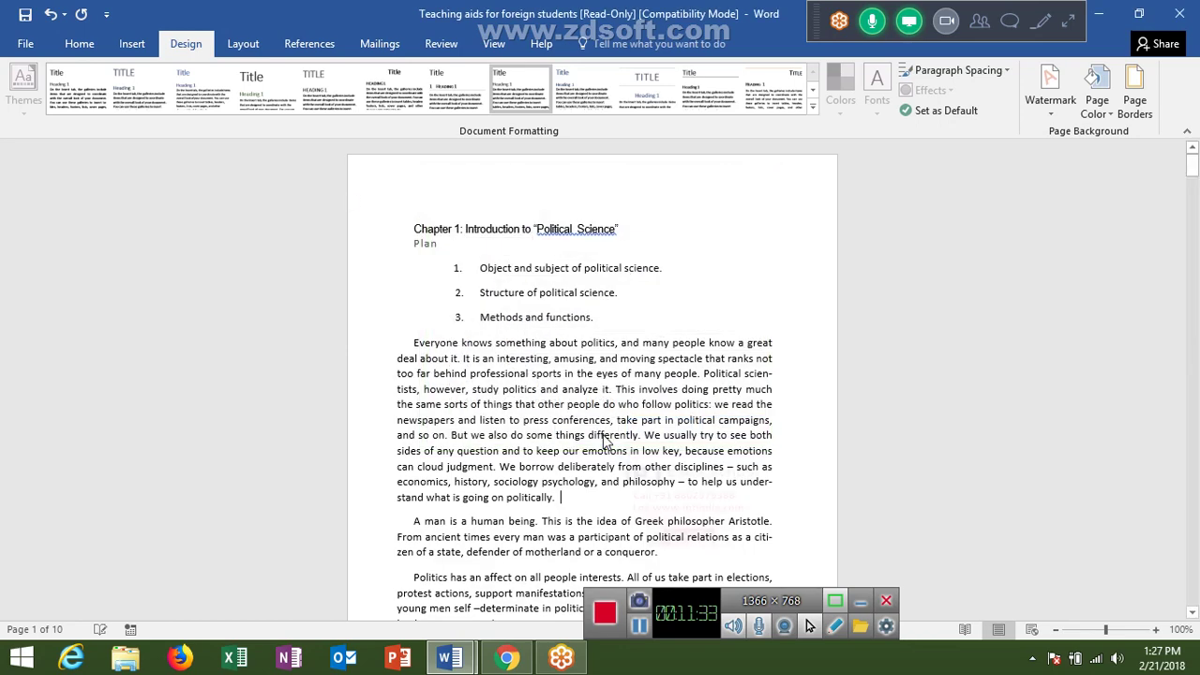
{"action": "scroll", "coordinate": [789, 359], "scroll_direction": "down", "scroll_amount": 3}
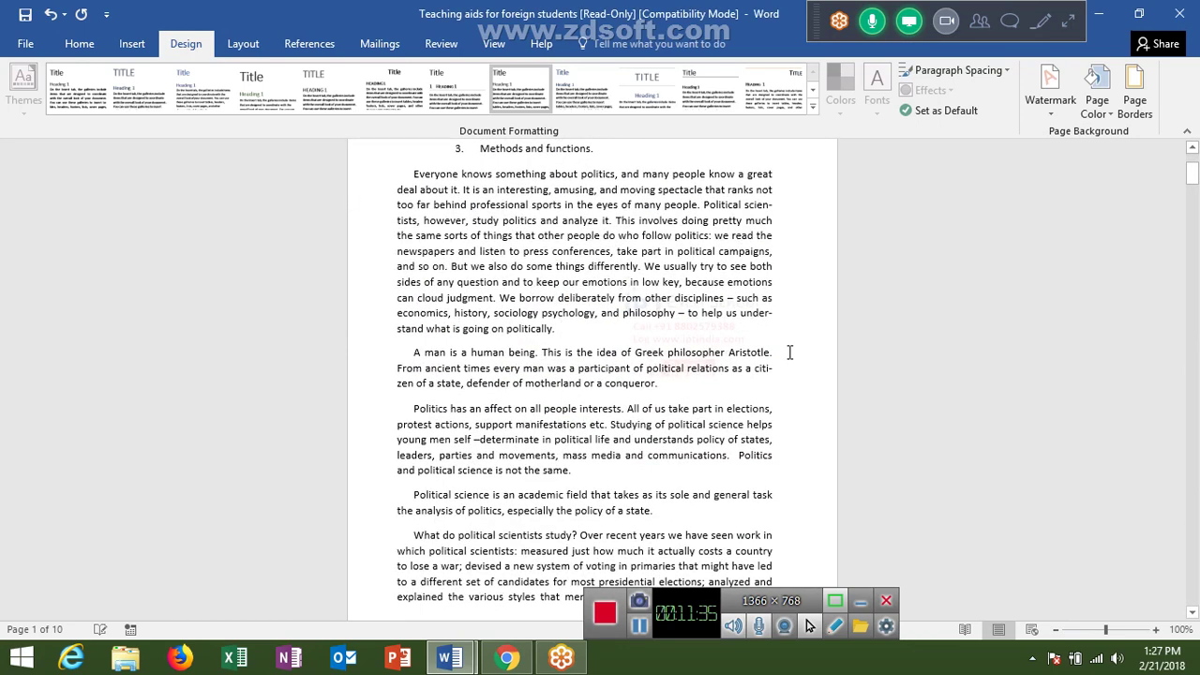
- Fill the page background with a light grey page colour and scroll through to check it
{"action": "scroll", "coordinate": [792, 319], "scroll_direction": "up", "scroll_amount": 3}
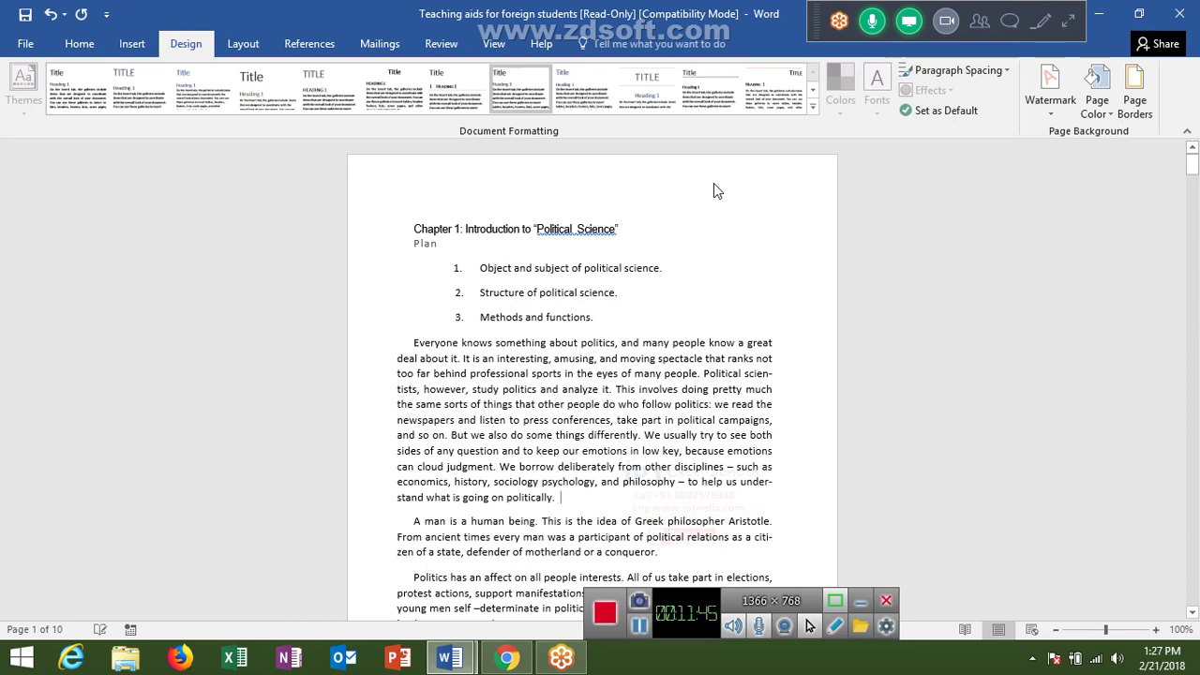
{"action": "left_click", "coordinate": [1103, 122]}
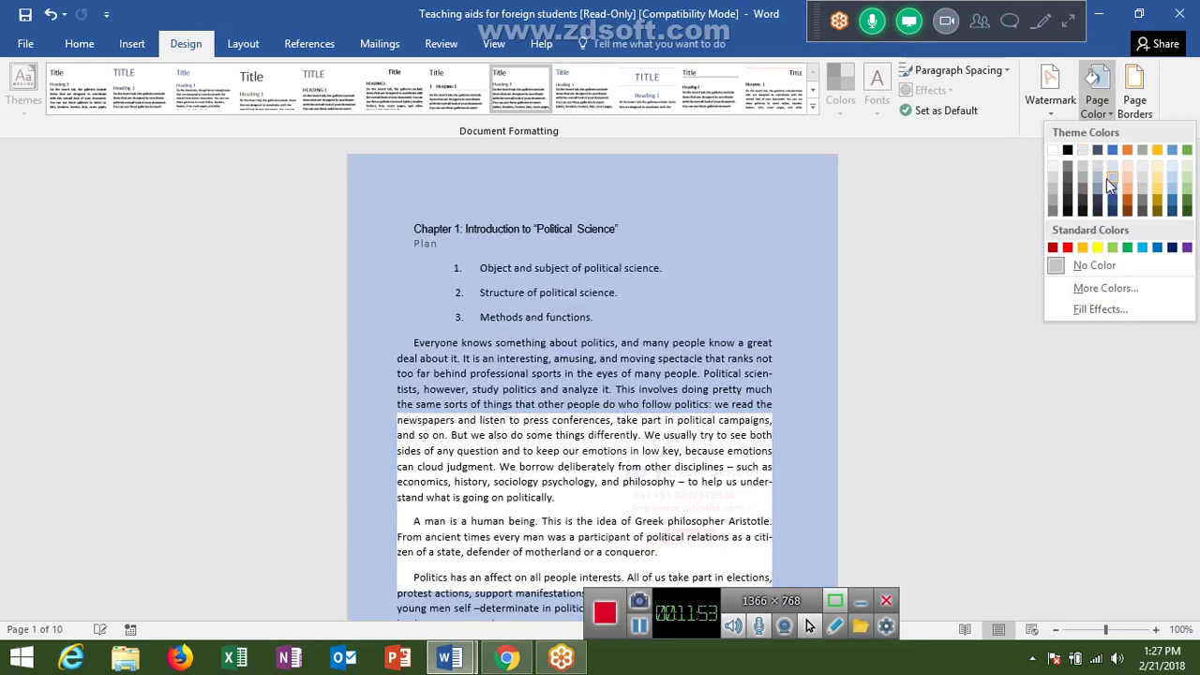
{"action": "key", "text": "Escape"}
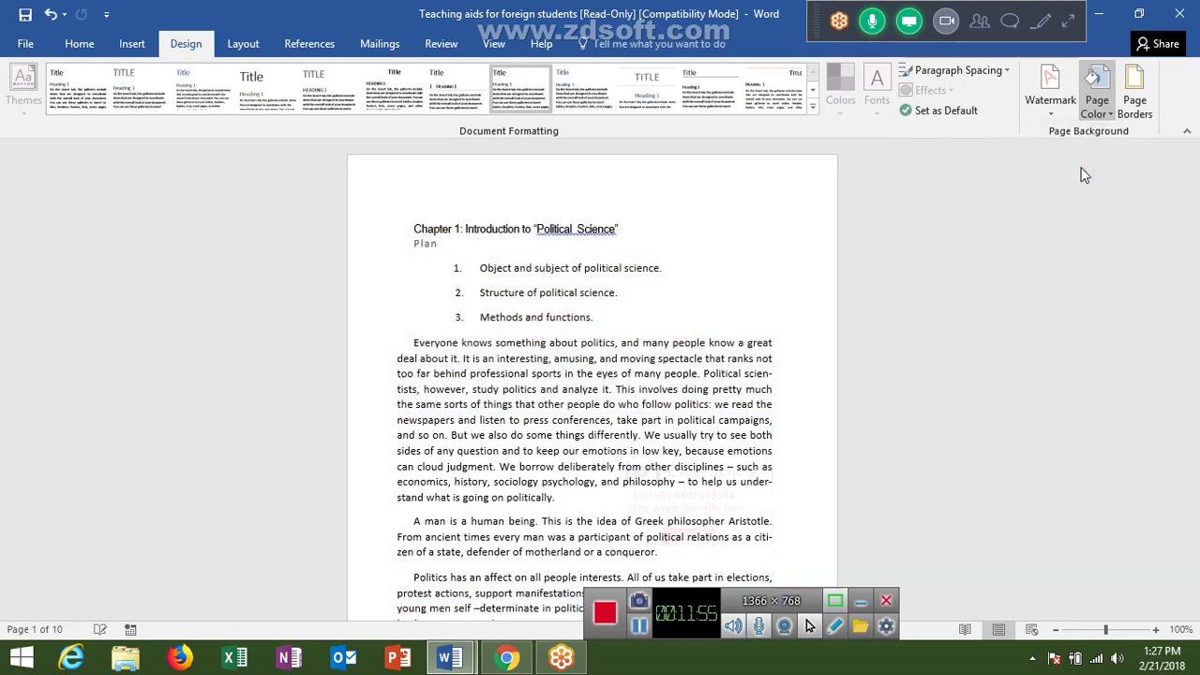
{"action": "scroll", "coordinate": [890, 348], "scroll_direction": "down", "scroll_amount": 5}
{"action": "scroll", "coordinate": [891, 351], "scroll_direction": "down", "scroll_amount": 10}
{"action": "scroll", "coordinate": [889, 356], "scroll_direction": "down", "scroll_amount": 5}
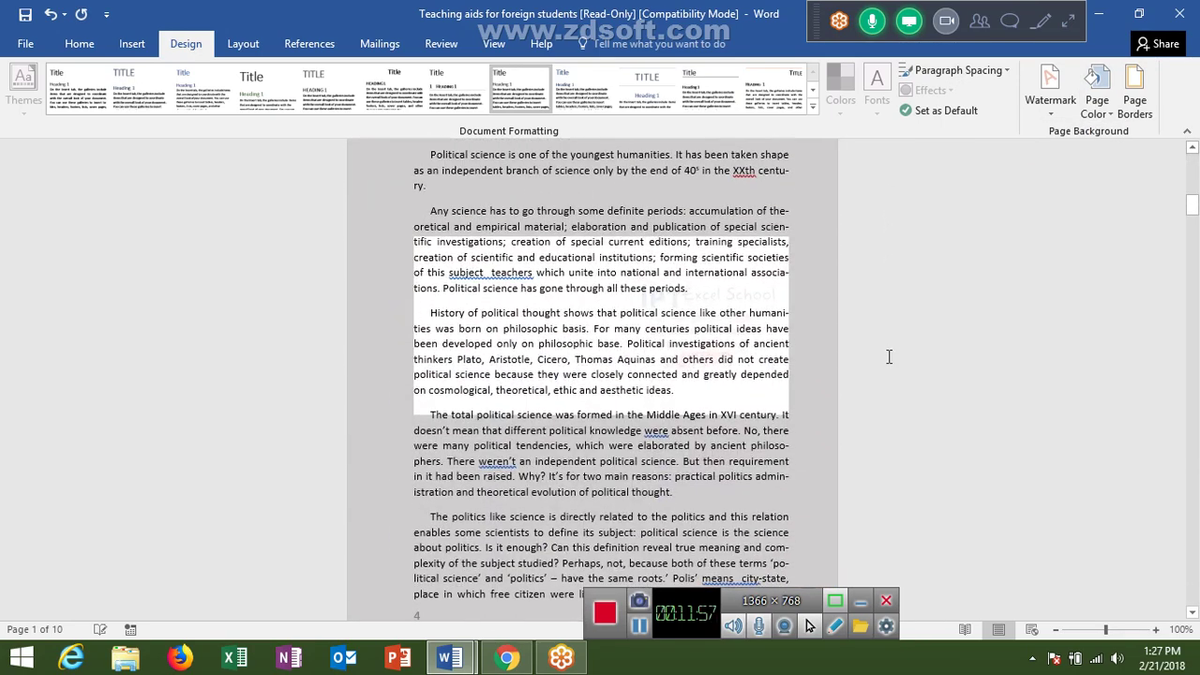
{"action": "scroll", "coordinate": [844, 352], "scroll_direction": "up", "scroll_amount": 3}
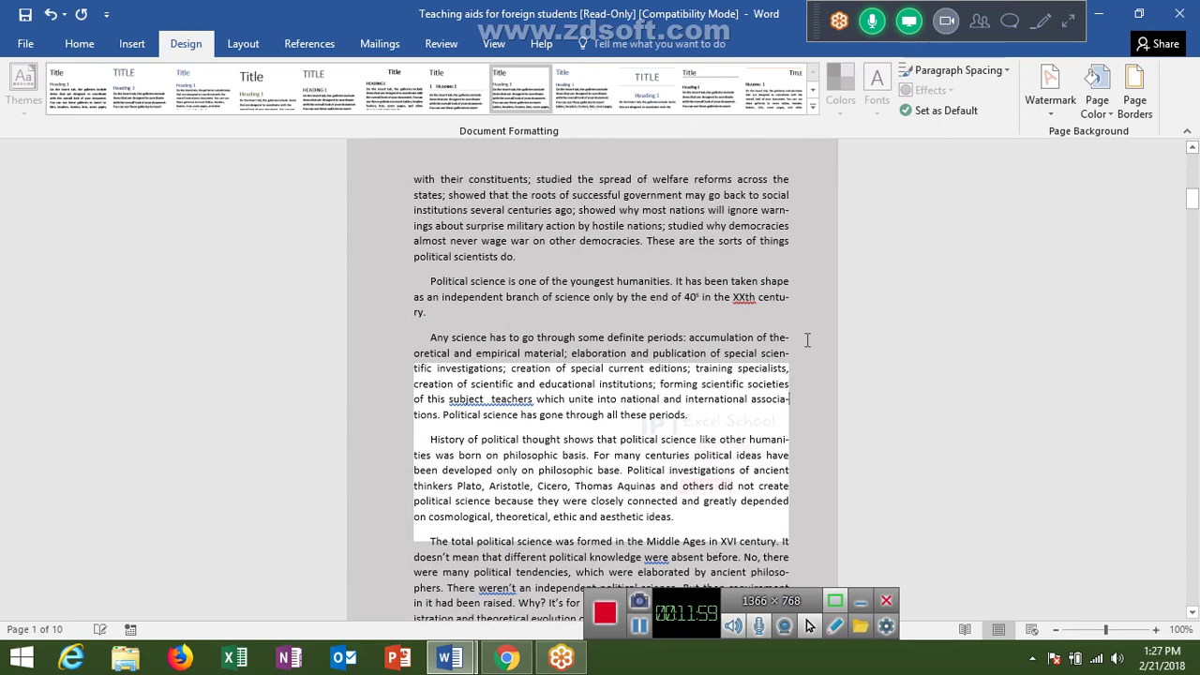
{"action": "scroll", "coordinate": [807, 337], "scroll_direction": "up", "scroll_amount": 3}
{"action": "scroll", "coordinate": [808, 336], "scroll_direction": "up", "scroll_amount": 3}
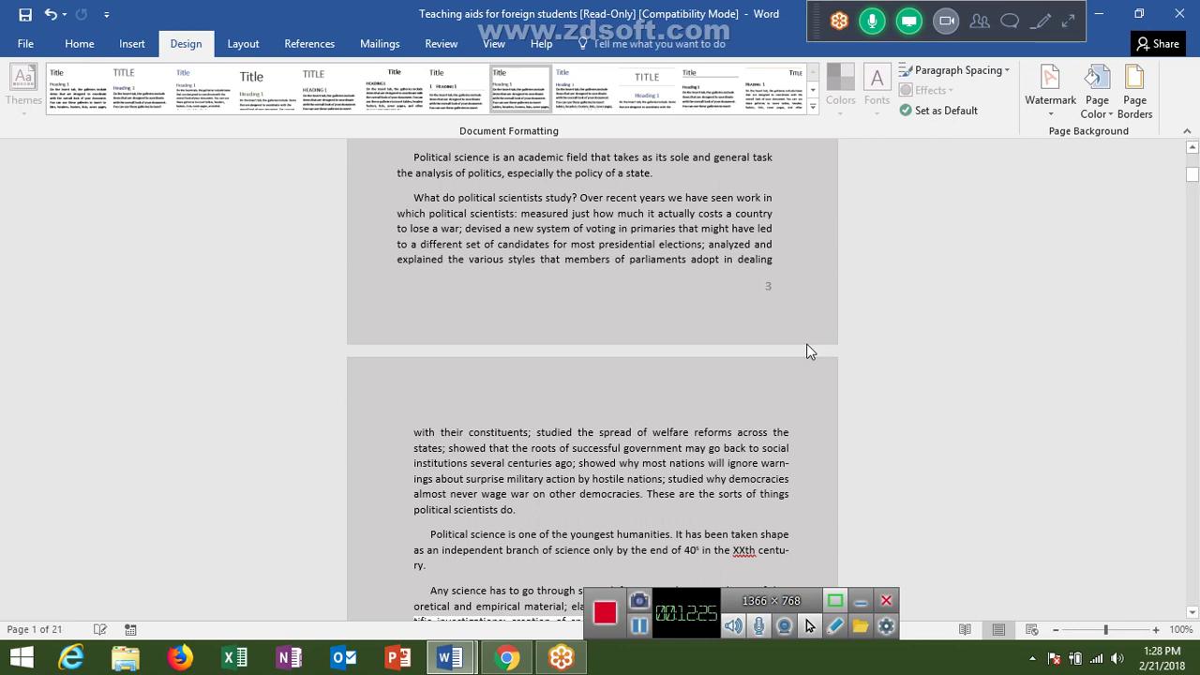
- Review the grey pages, then bring up the Page Borders settings and move them aside
{"action": "scroll", "coordinate": [806, 352], "scroll_direction": "down", "scroll_amount": 2}
{"action": "scroll", "coordinate": [802, 351], "scroll_direction": "down", "scroll_amount": 3}
{"action": "scroll", "coordinate": [792, 350], "scroll_direction": "down", "scroll_amount": 3}
{"action": "scroll", "coordinate": [791, 351], "scroll_direction": "down", "scroll_amount": 10}
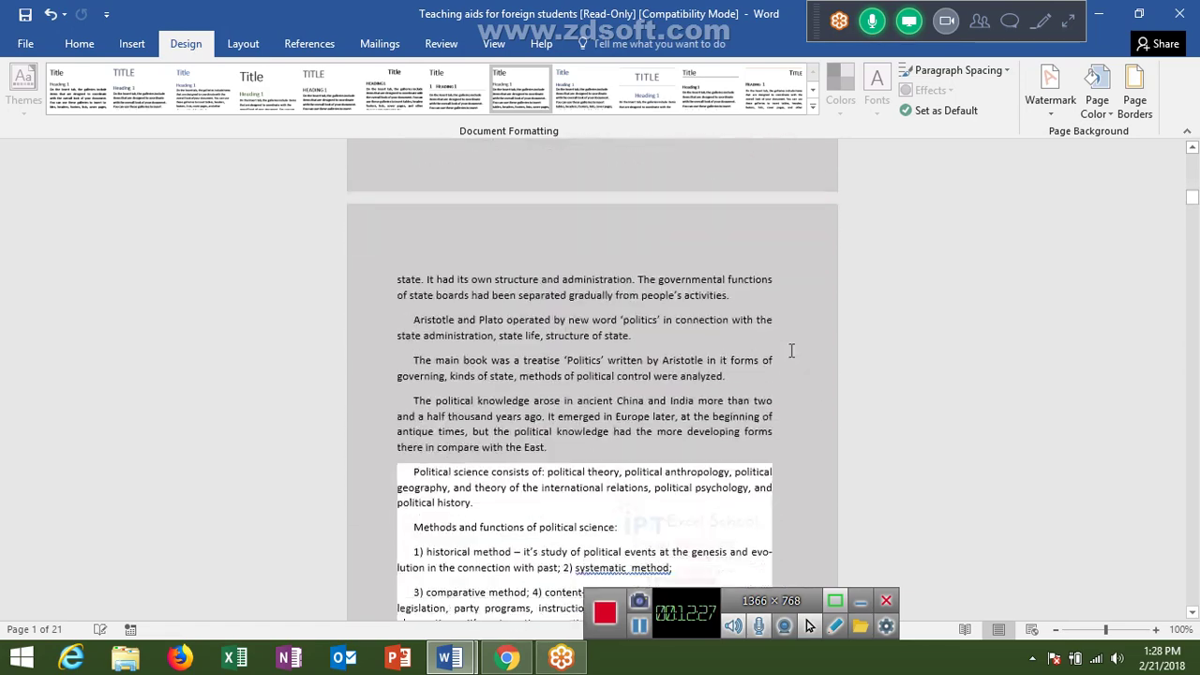
{"action": "scroll", "coordinate": [791, 348], "scroll_direction": "down", "scroll_amount": 6}
{"action": "scroll", "coordinate": [791, 348], "scroll_direction": "up", "scroll_amount": 6}
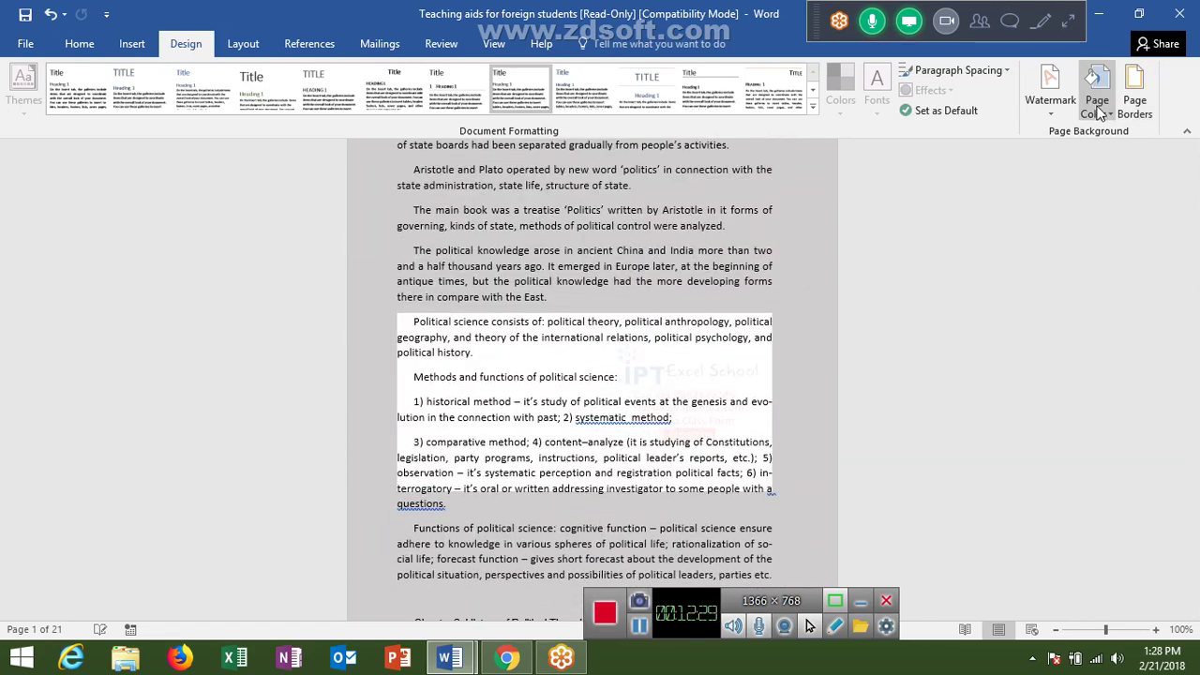
{"action": "left_click", "coordinate": [1096, 94]}
{"action": "left_click", "coordinate": [1135, 94]}
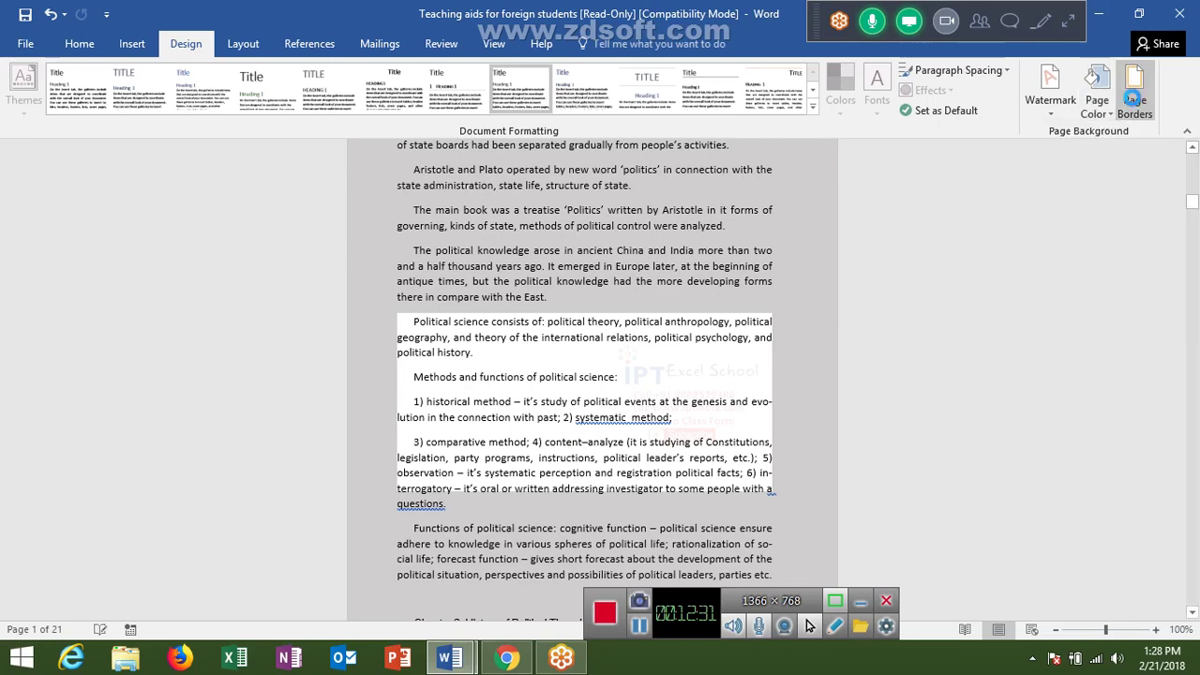
{"action": "left_click_drag", "start_coordinate": [717, 134], "coordinate": [1113, 130]}
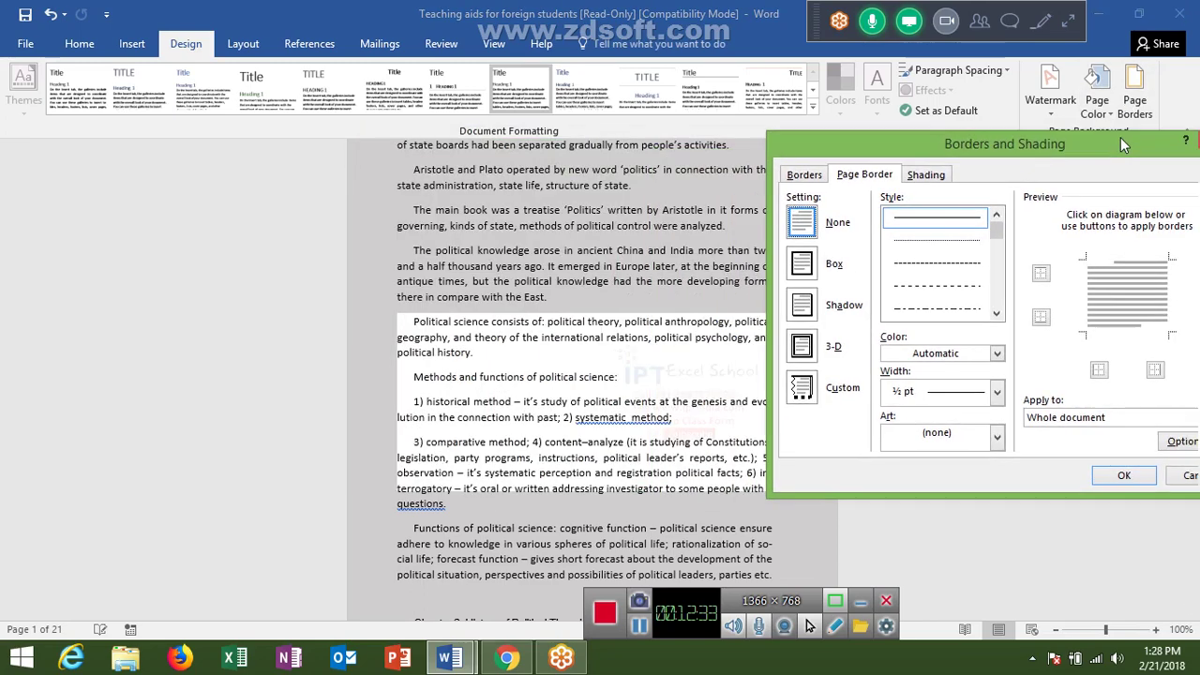
- Set a 6 pt red page border applied to the whole document
{"action": "left_click", "coordinate": [987, 383]}
{"action": "left_click", "coordinate": [955, 593]}
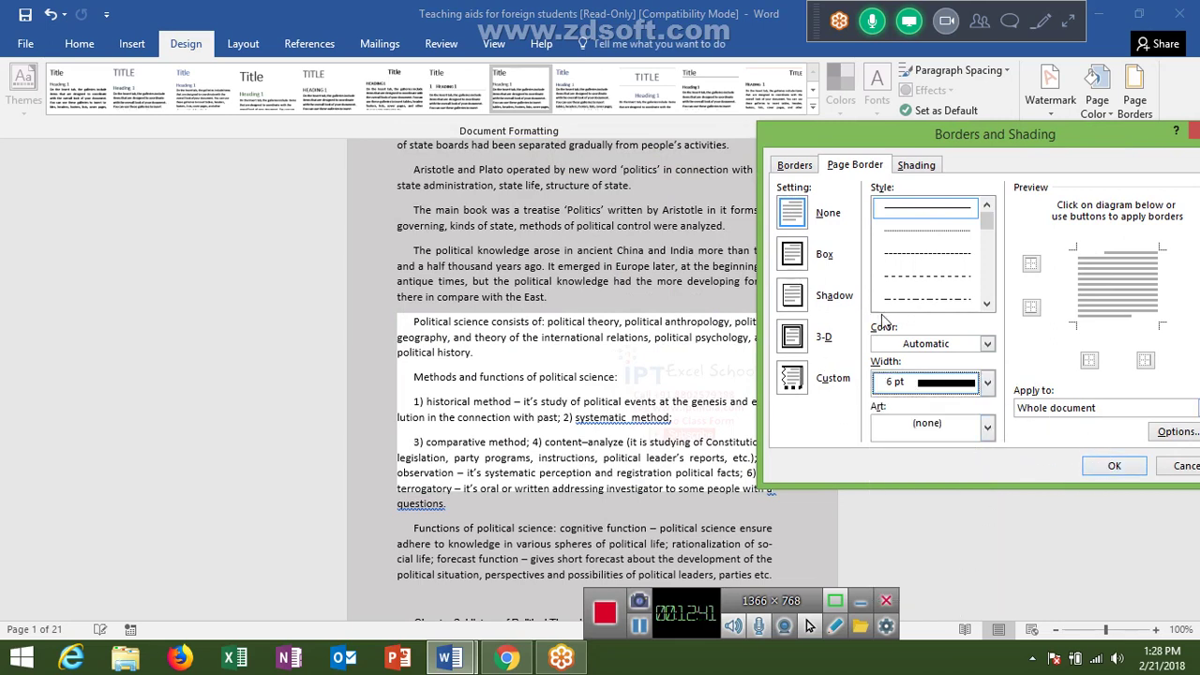
{"action": "left_click", "coordinate": [908, 344]}
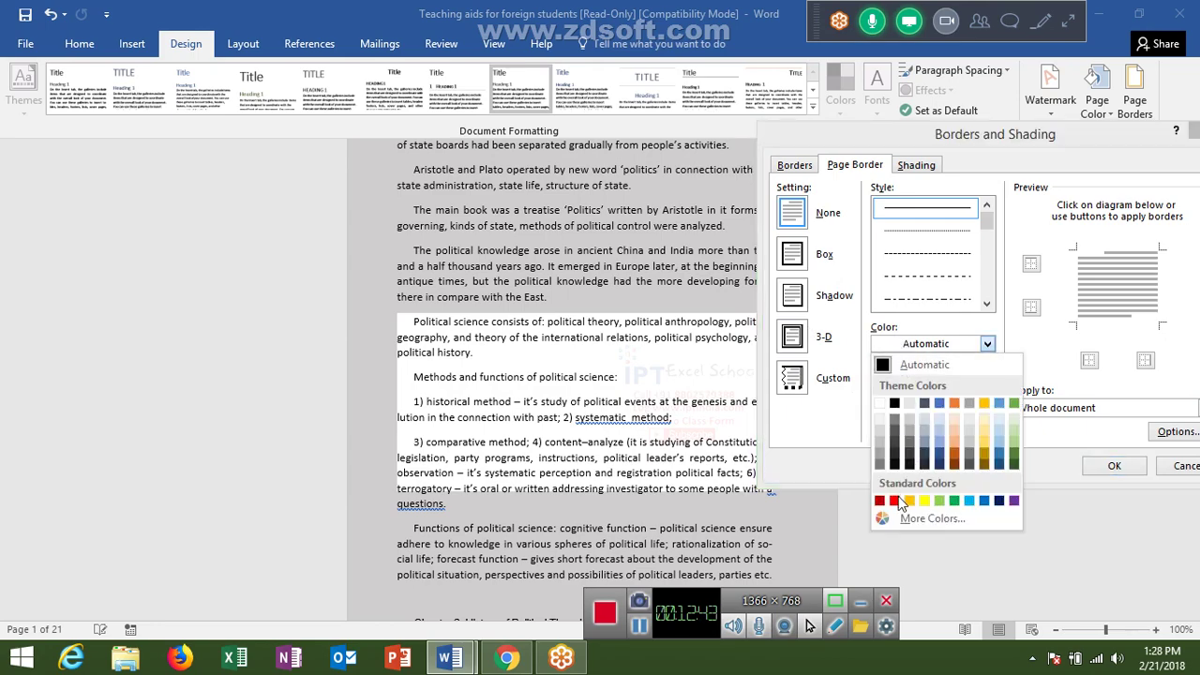
{"action": "left_click", "coordinate": [895, 500]}
{"action": "left_click", "coordinate": [1109, 466]}
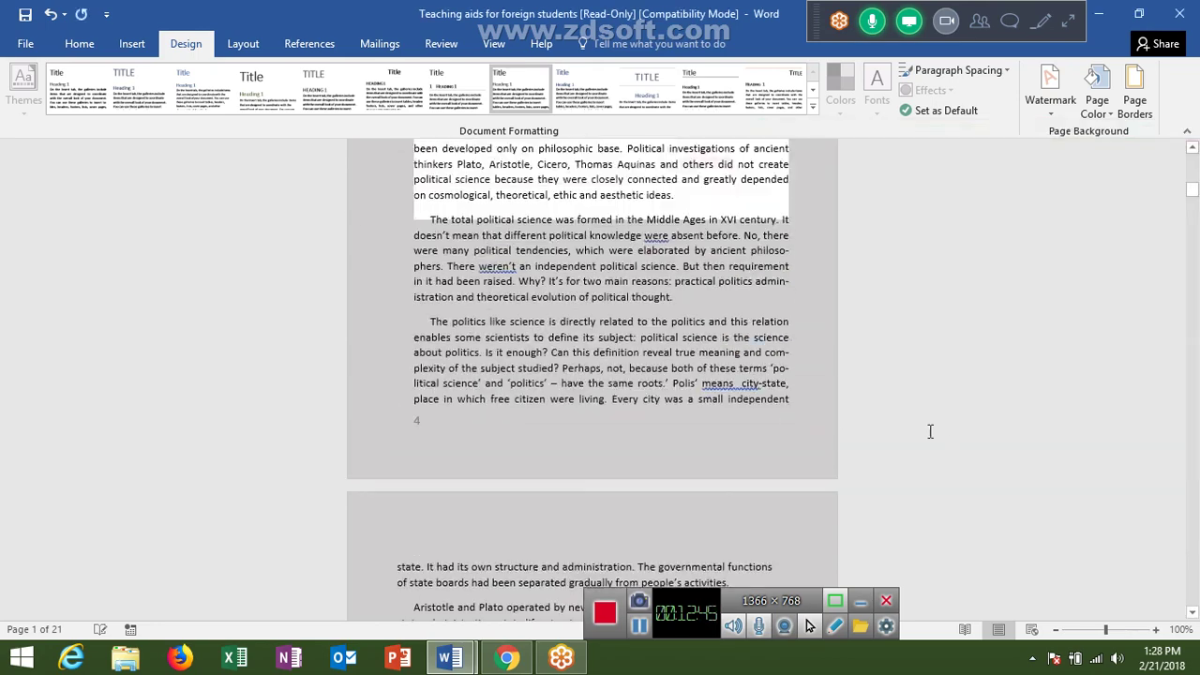
- Apply a new style set giving a bold, centred chapter title, leaving the watermark unchanged
{"action": "scroll", "coordinate": [831, 363], "scroll_direction": "up", "scroll_amount": 6}
{"action": "scroll", "coordinate": [835, 361], "scroll_direction": "up", "scroll_amount": 4}
{"action": "scroll", "coordinate": [838, 360], "scroll_direction": "up", "scroll_amount": 6}
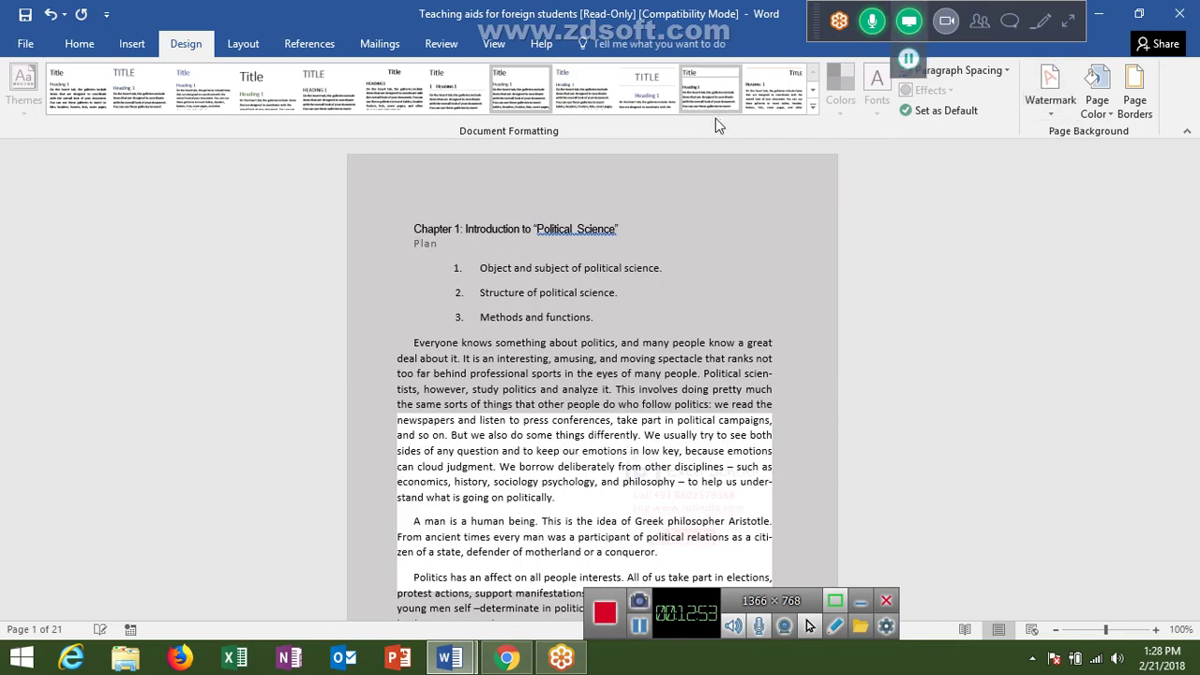
{"action": "left_click", "coordinate": [394, 89]}
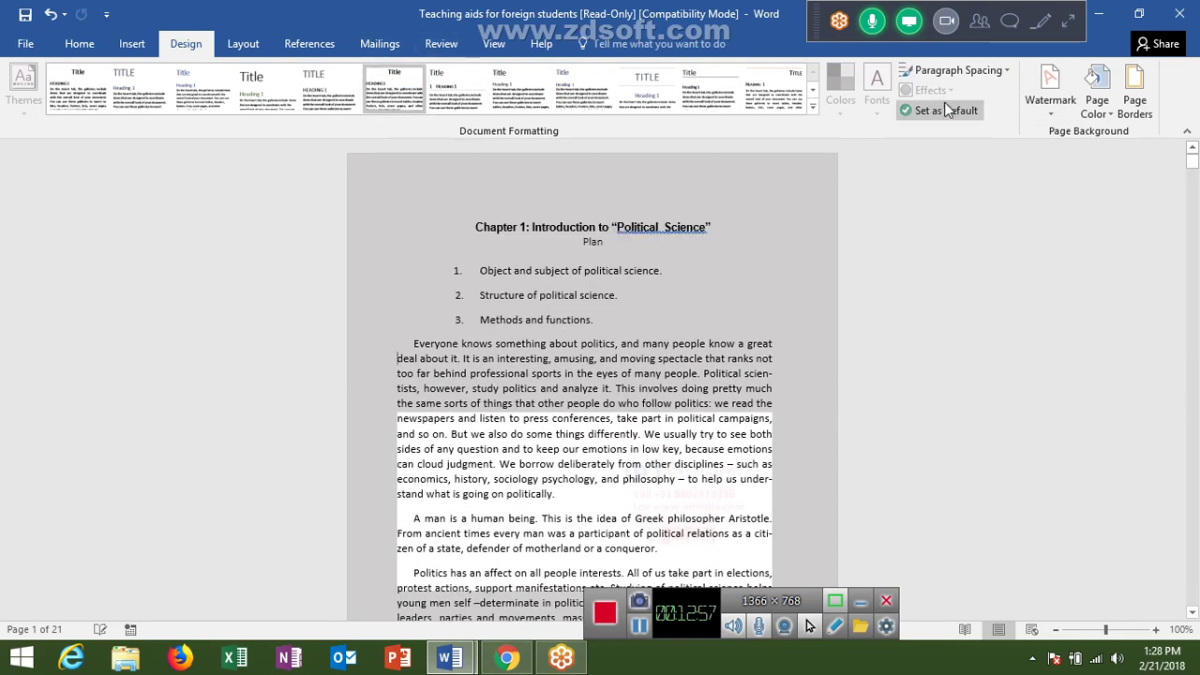
{"action": "left_click", "coordinate": [1050, 99]}
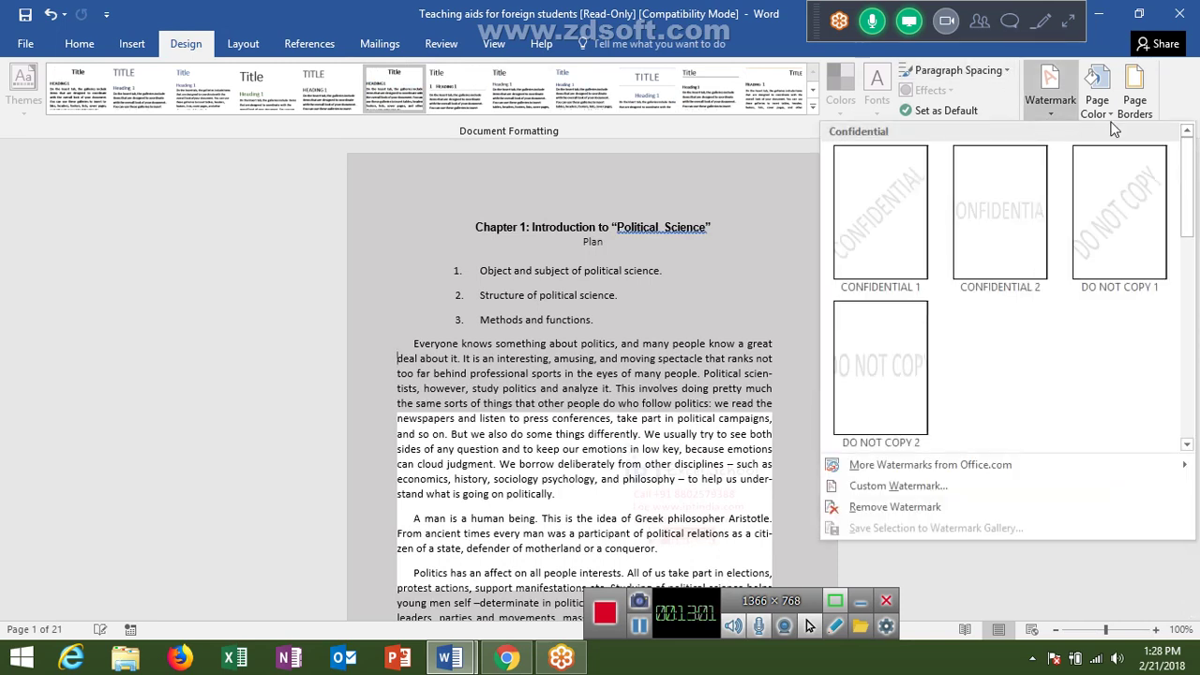
{"action": "left_click", "coordinate": [1185, 118]}
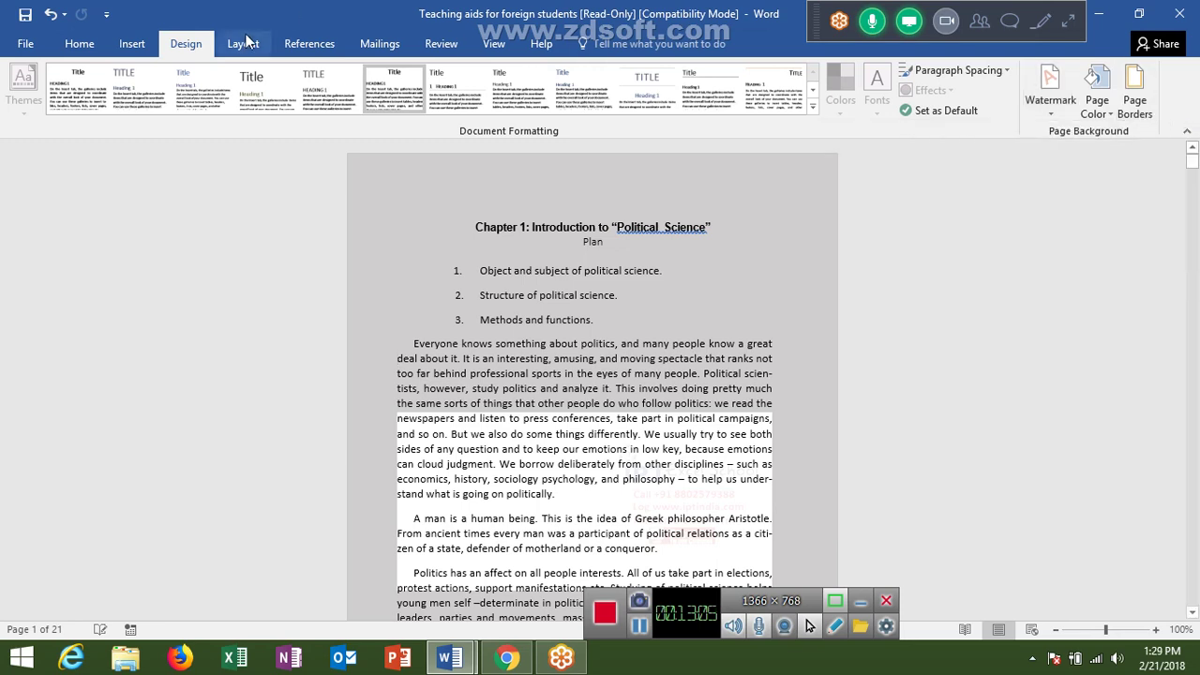
- Unmute the GoToMeeting attendee still waiting for a name in the control panel
{"action": "left_click", "coordinate": [132, 44]}
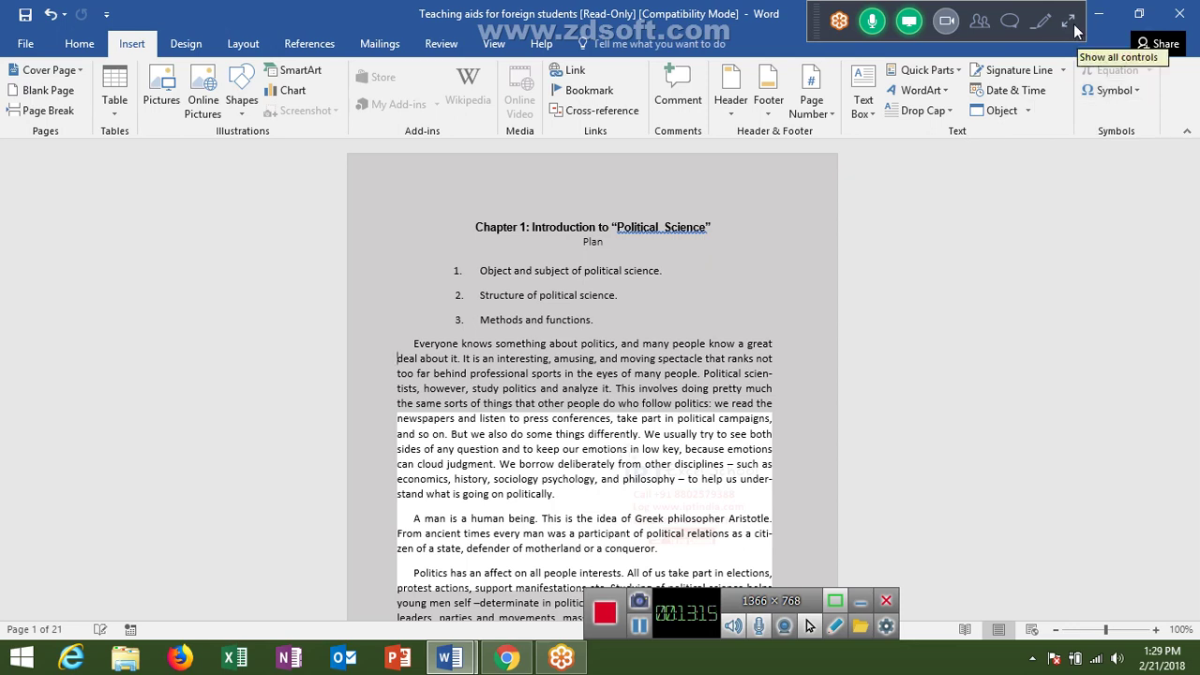
{"action": "mouse_move", "coordinate": [1068, 54]}
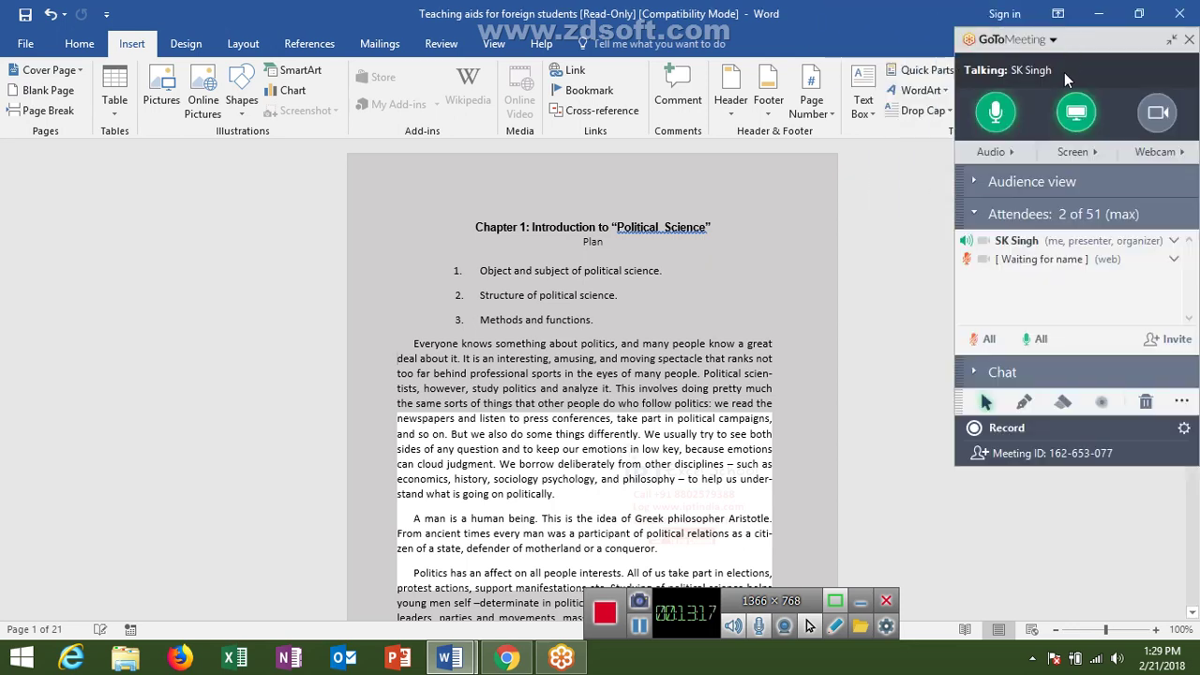
{"action": "left_click", "coordinate": [970, 259]}
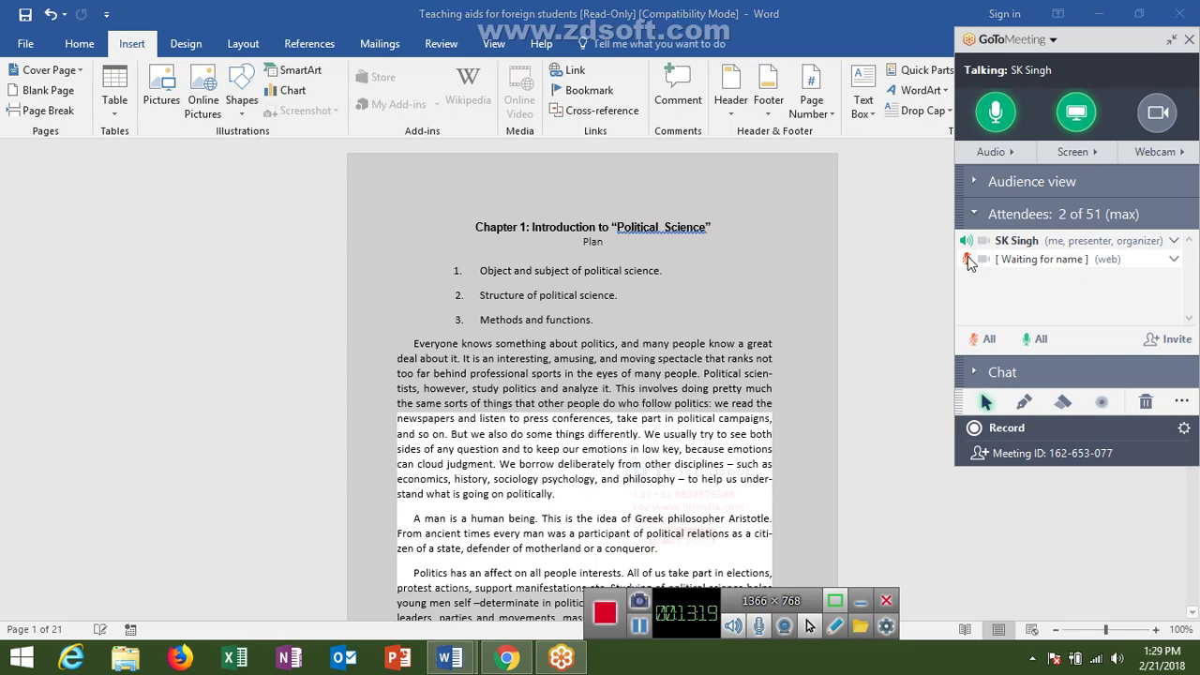